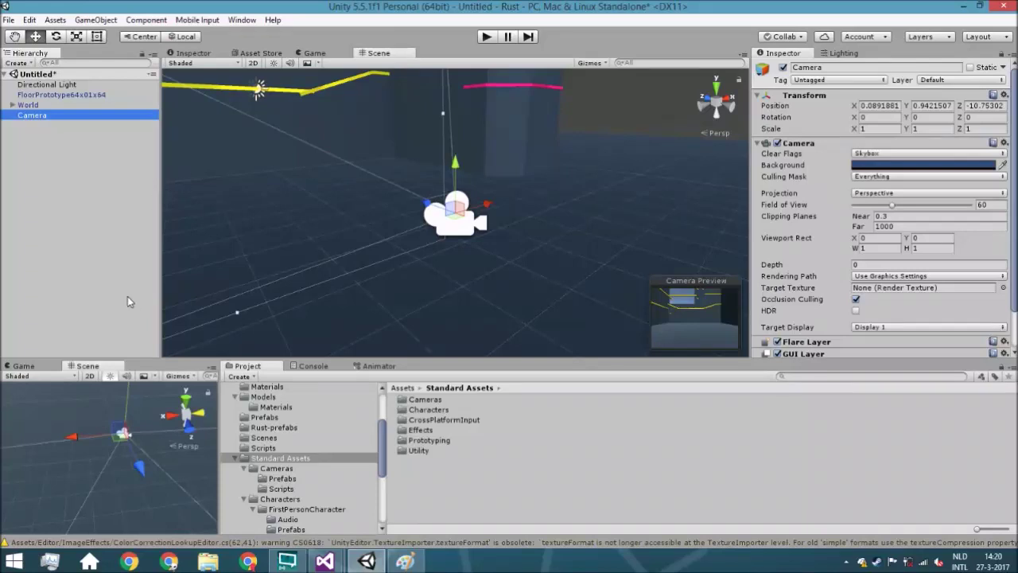
# - Look around the level, then delete the Camera, leaving Directional Light, floor and World
pyautogui.moveTo(407, 218); pyautogui.dragTo(455, 221, button='right')
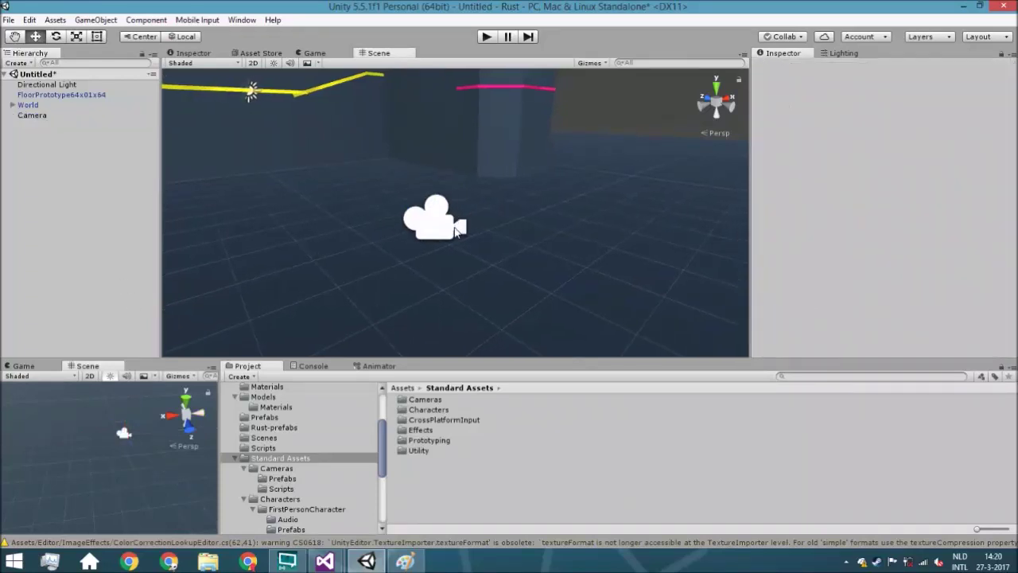
pyautogui.moveTo(456, 229); pyautogui.dragTo(445, 237, button='middle')
pyautogui.scroll(-6, 477, 226)
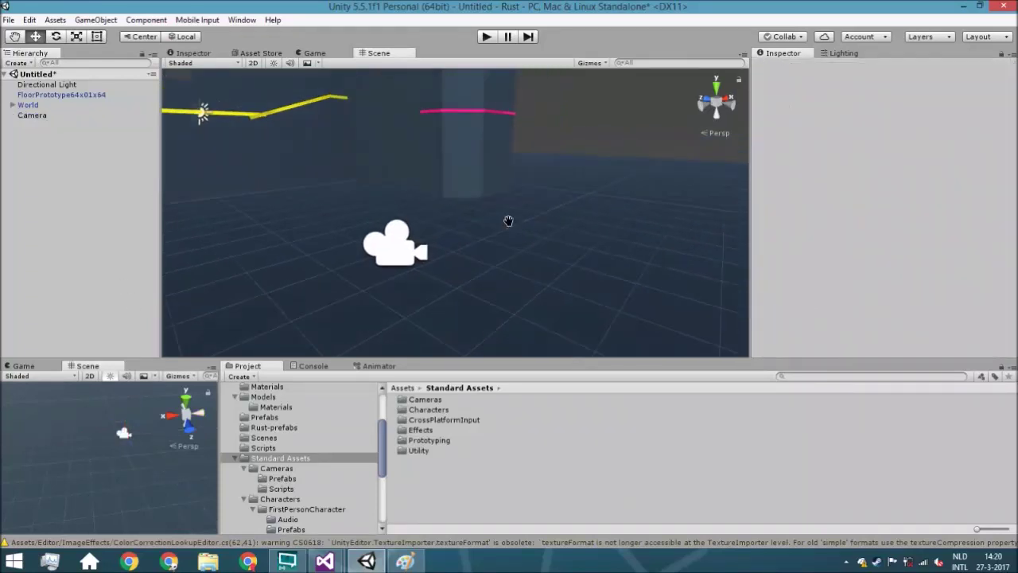
pyautogui.scroll(-8, 553, 246)
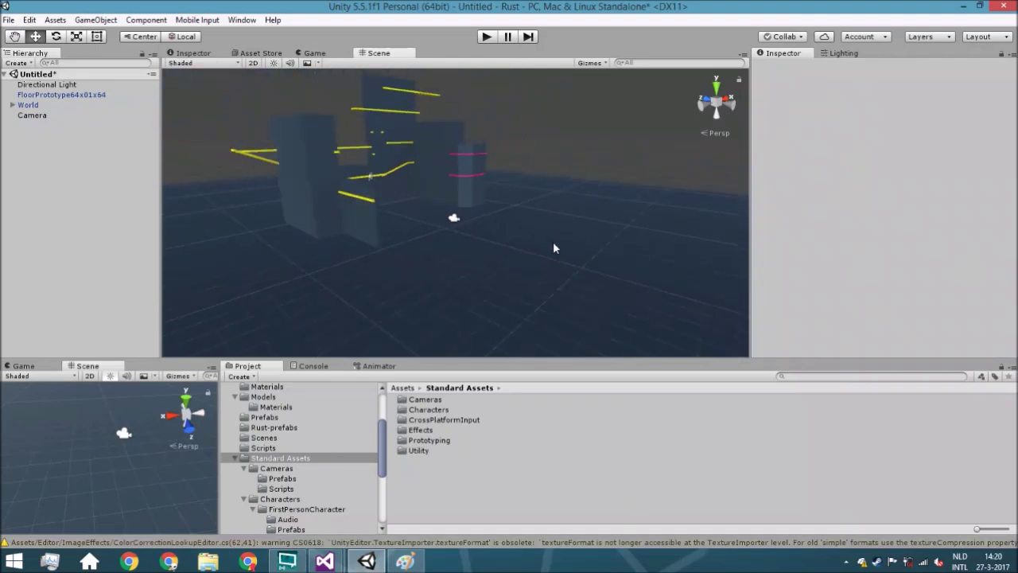
pyautogui.moveTo(596, 203); pyautogui.dragTo(337, 207, button='middle')
pyautogui.click(338, 207)
pyautogui.keyDown('alt'); pyautogui.moveTo(497, 221); pyautogui.dragTo(508, 204); pyautogui.keyUp('alt')
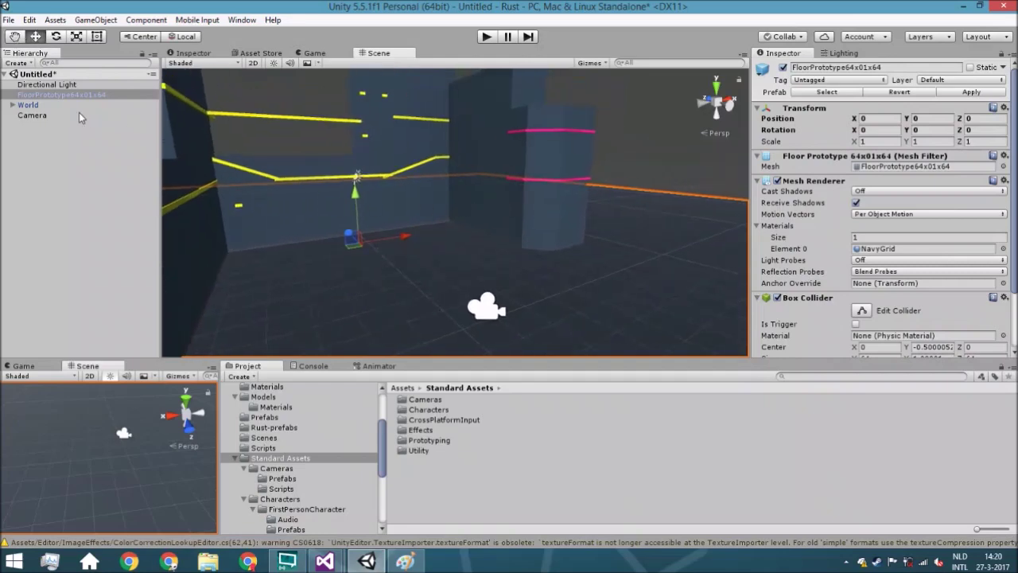
pyautogui.click(58, 117)
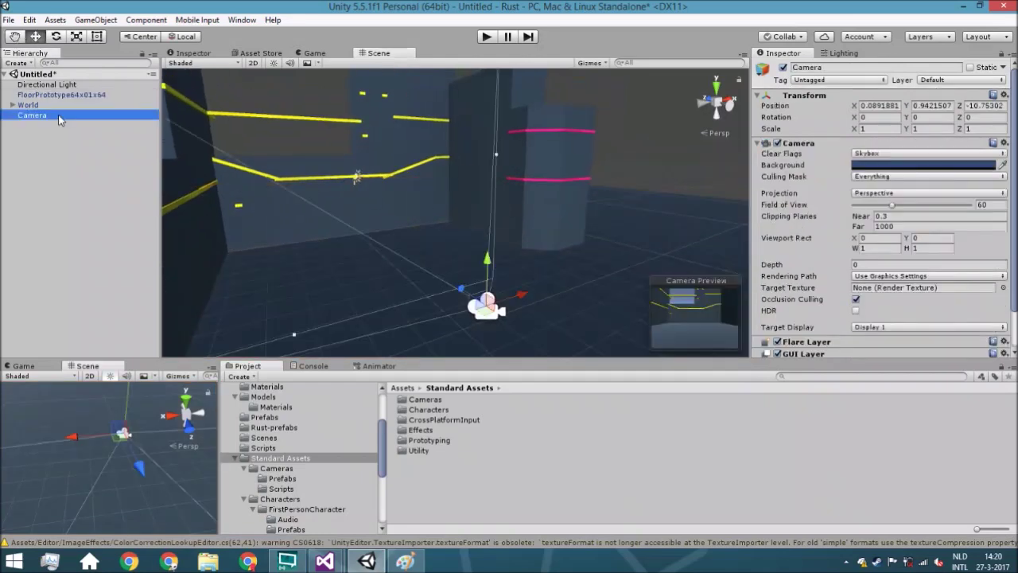
pyautogui.press('Delete')
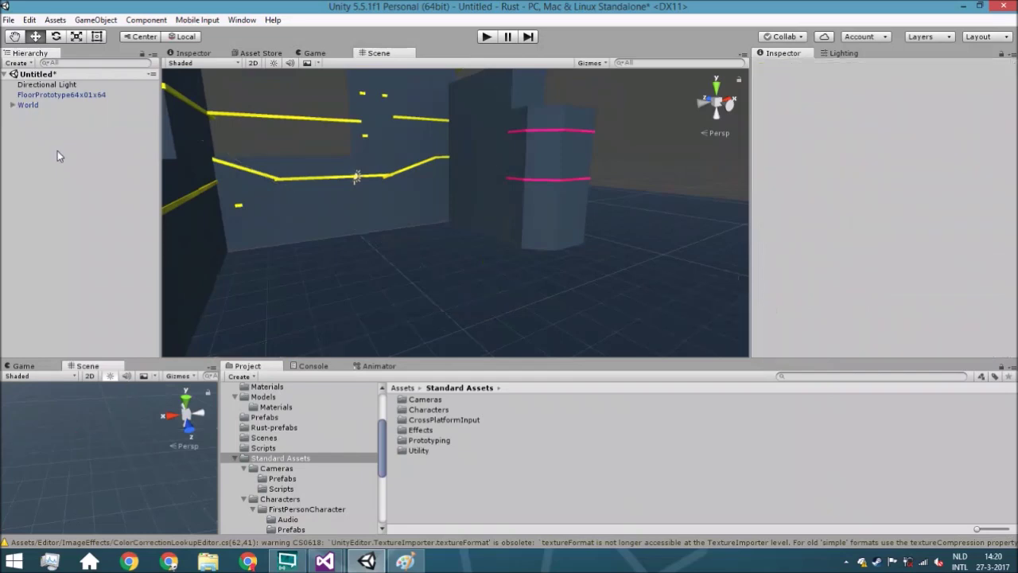
# - Drag the FPSController prefab from Standard Assets' FirstPersonCharacter prefabs into the level
pyautogui.doubleClick(432, 420)
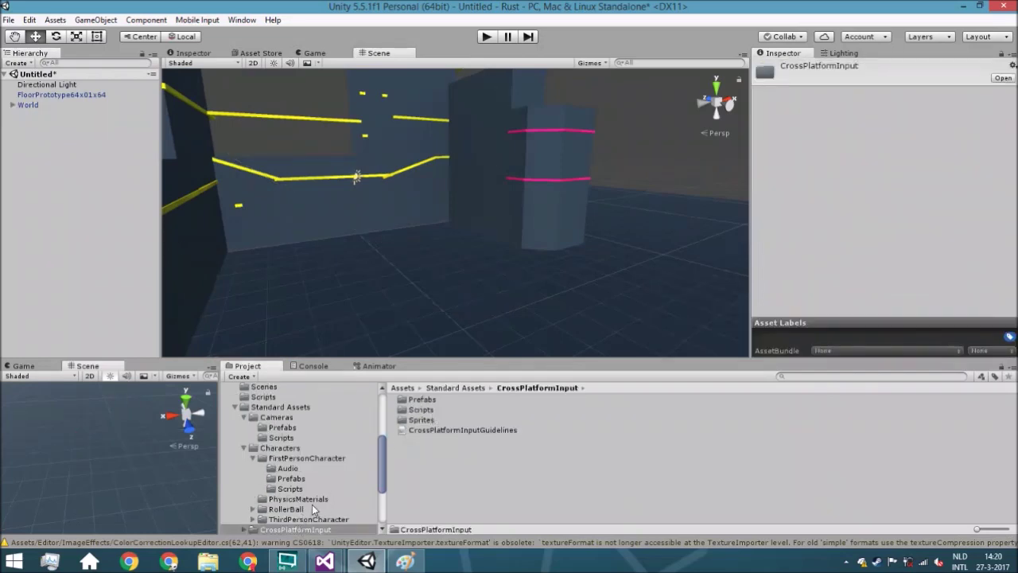
pyautogui.click(304, 480)
pyautogui.moveTo(440, 400); pyautogui.dragTo(503, 294)
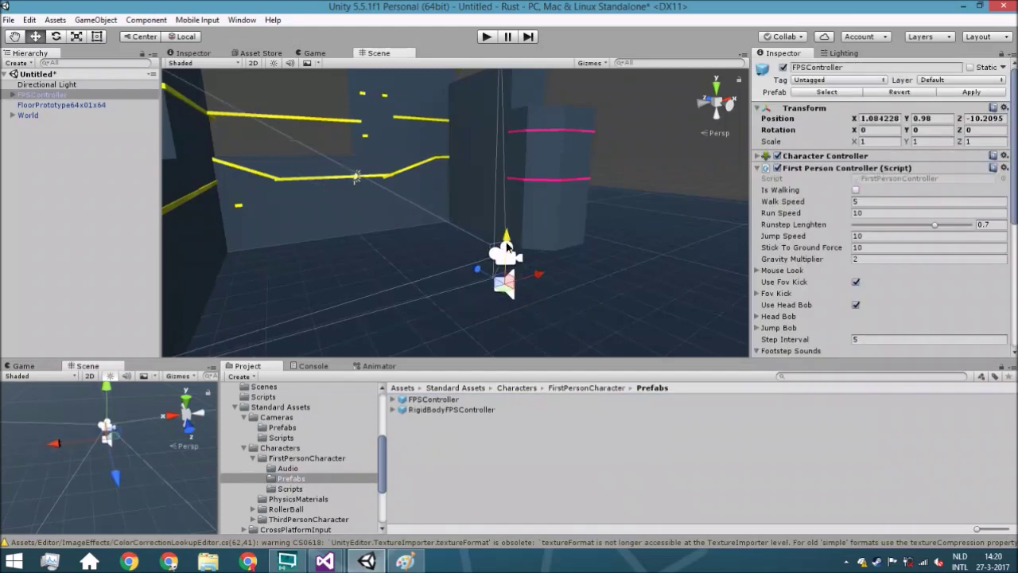
pyautogui.click(9, 208)
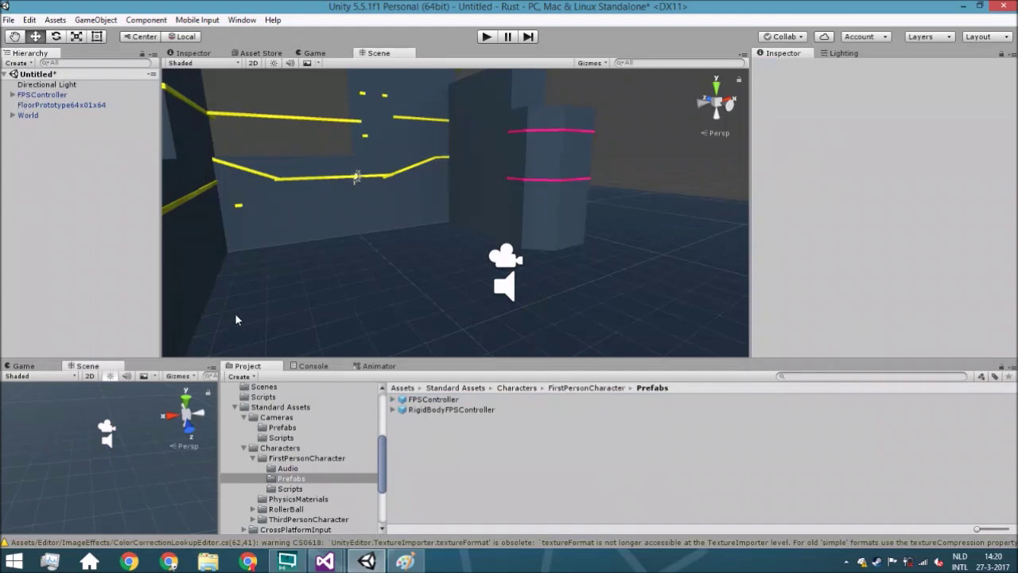
pyautogui.moveTo(291, 344); pyautogui.dragTo(496, 226, button='right')
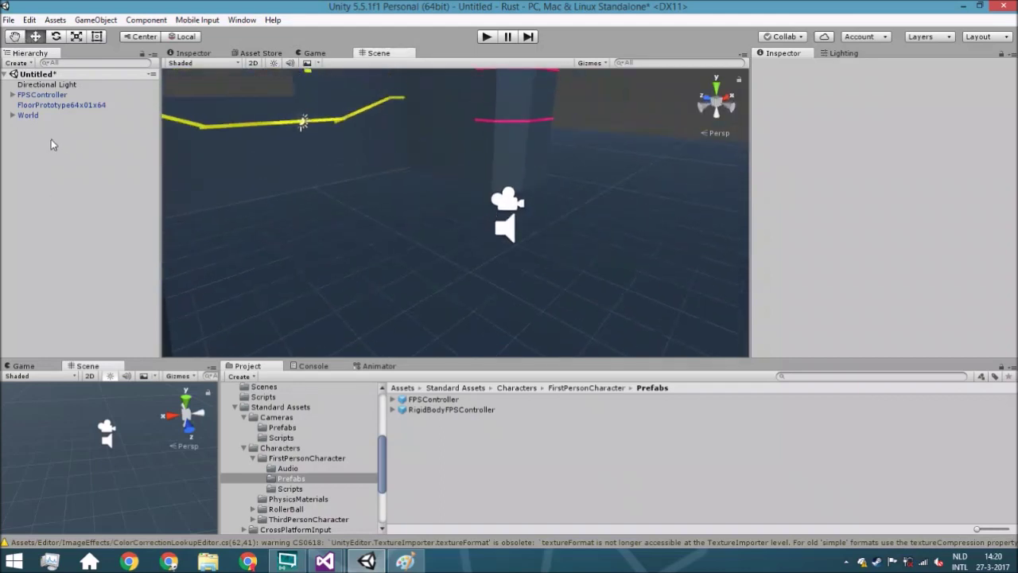
# - Add a Mirror C# script to the Scripts folder, open it in Visual Studio, and select Start
pyautogui.click(266, 397)
pyautogui.rightClick(459, 450)
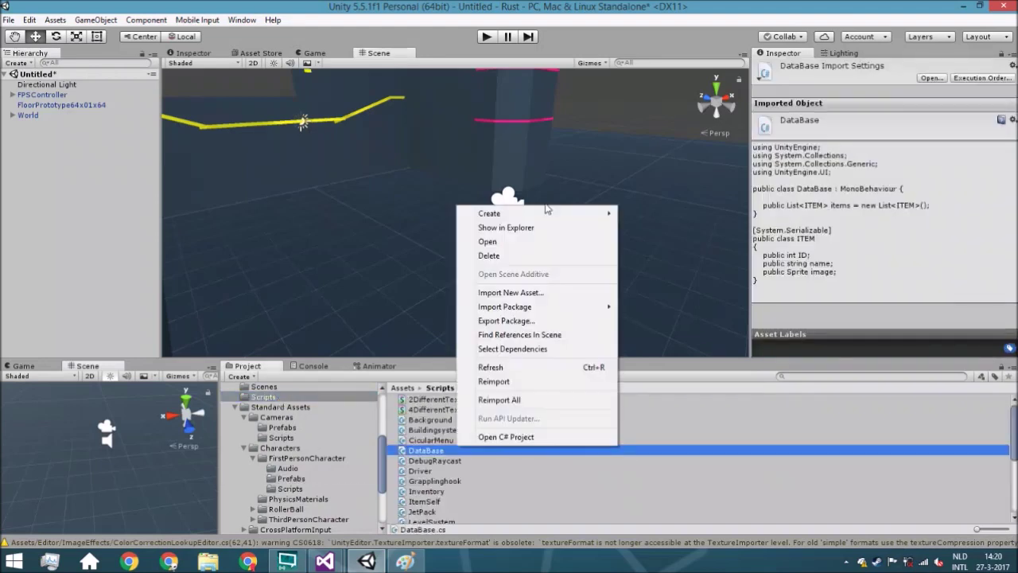
pyautogui.moveTo(546, 213)
pyautogui.click(673, 232)
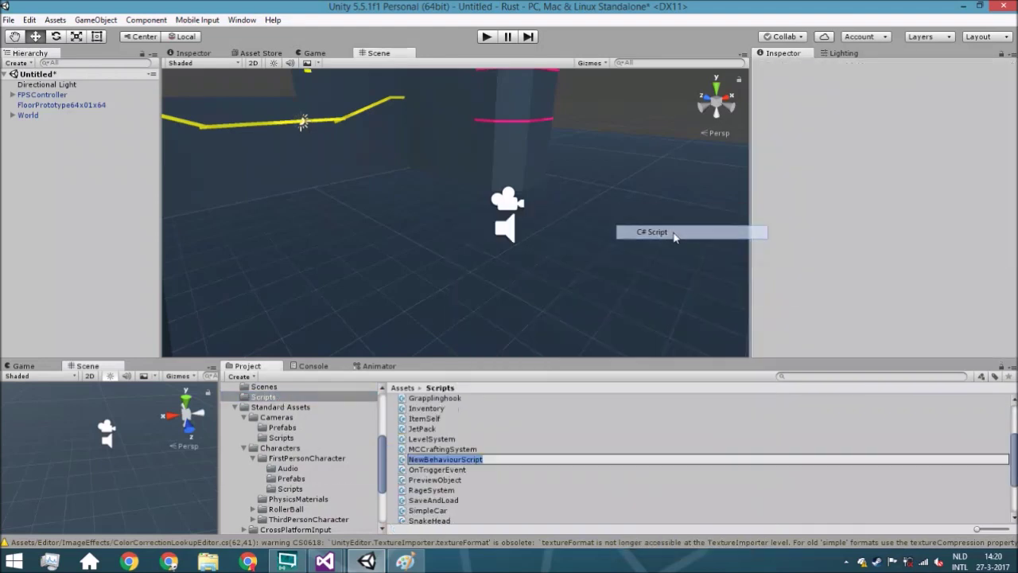
pyautogui.write('Mirror')
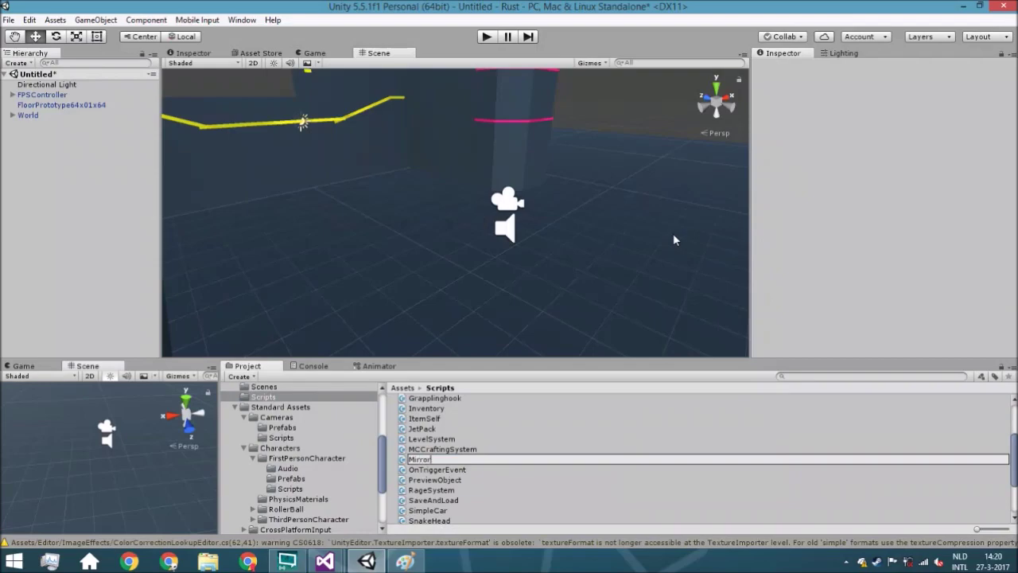
pyautogui.press('Return')
pyautogui.press('Return')
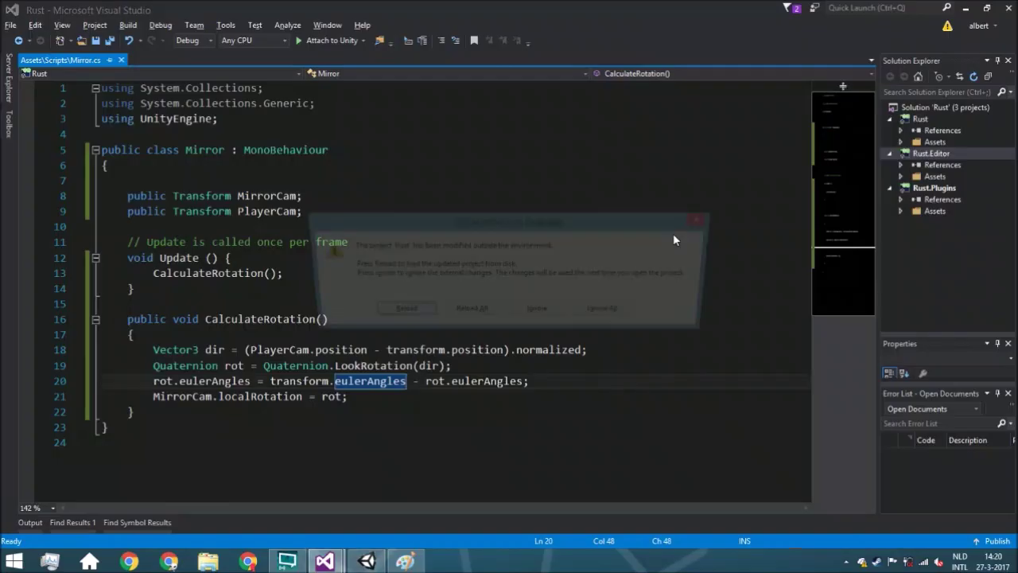
pyautogui.press('Return')
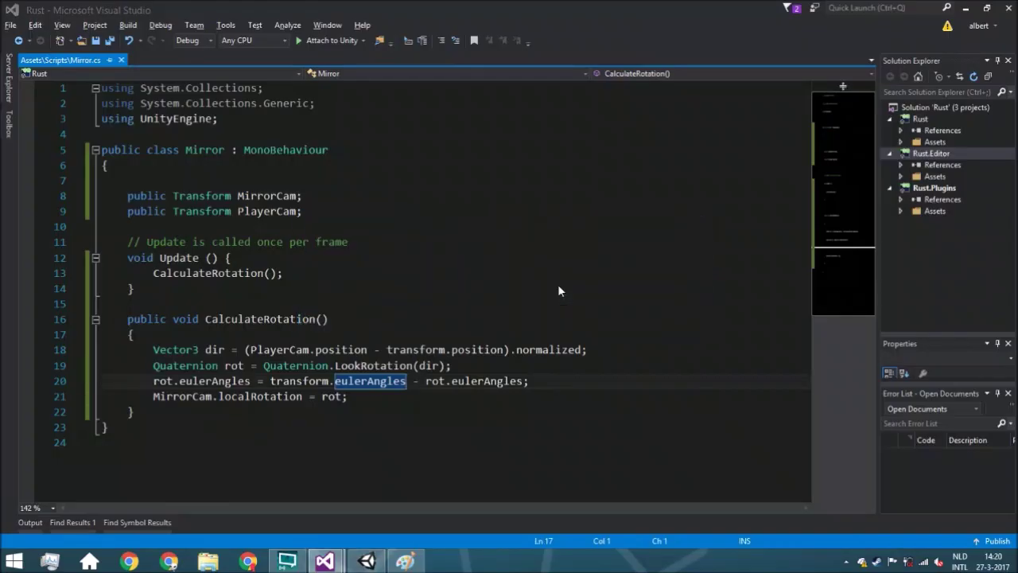
pyautogui.moveTo(160, 228); pyautogui.dragTo(111, 177)
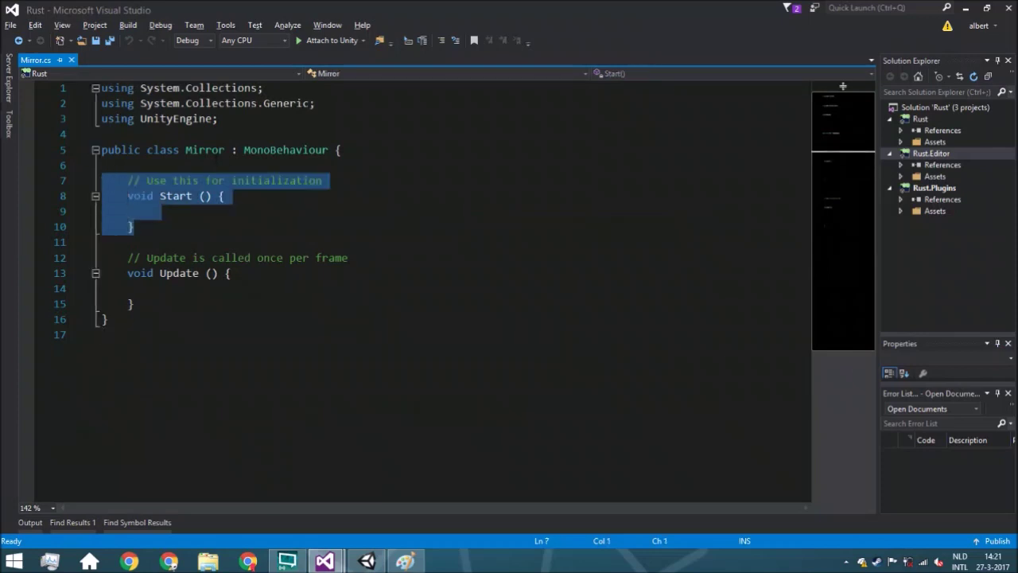
# - Replace Start with 'public Transform MirrorCam;' and 'public Transform PlayerCam;', then save the script
pyautogui.press('Delete')
pyautogui.click(330, 150)
pyautogui.press('Return')
pyautogui.press('Down')
pyautogui.press('Down')
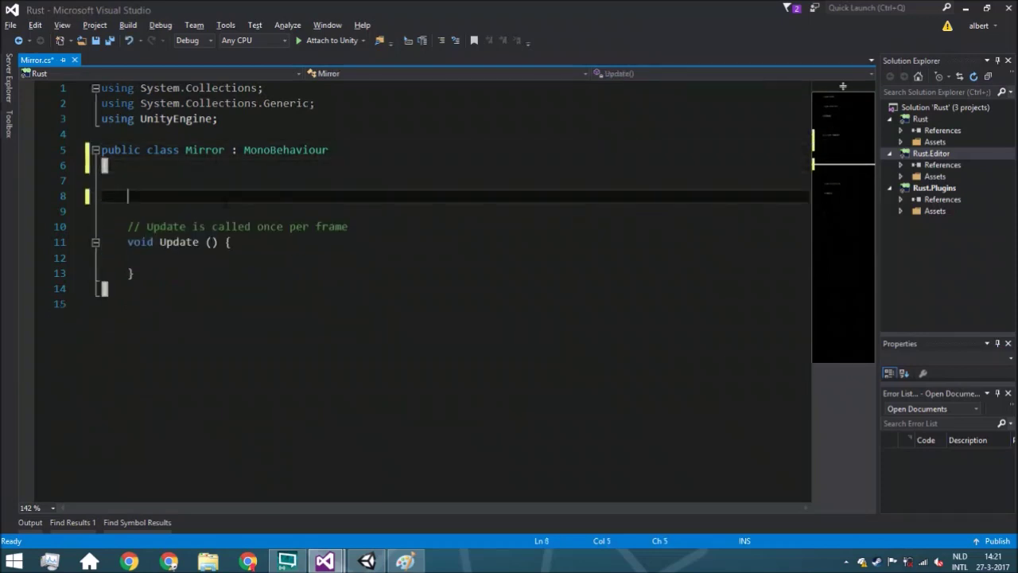
pyautogui.write('public')
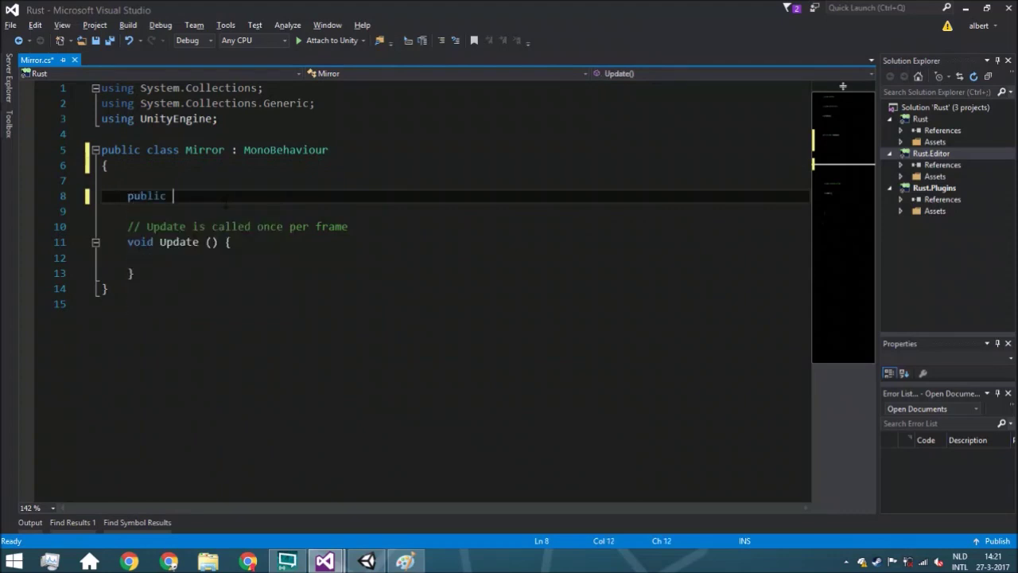
pyautogui.write(' Trans')
pyautogui.press('Tab')
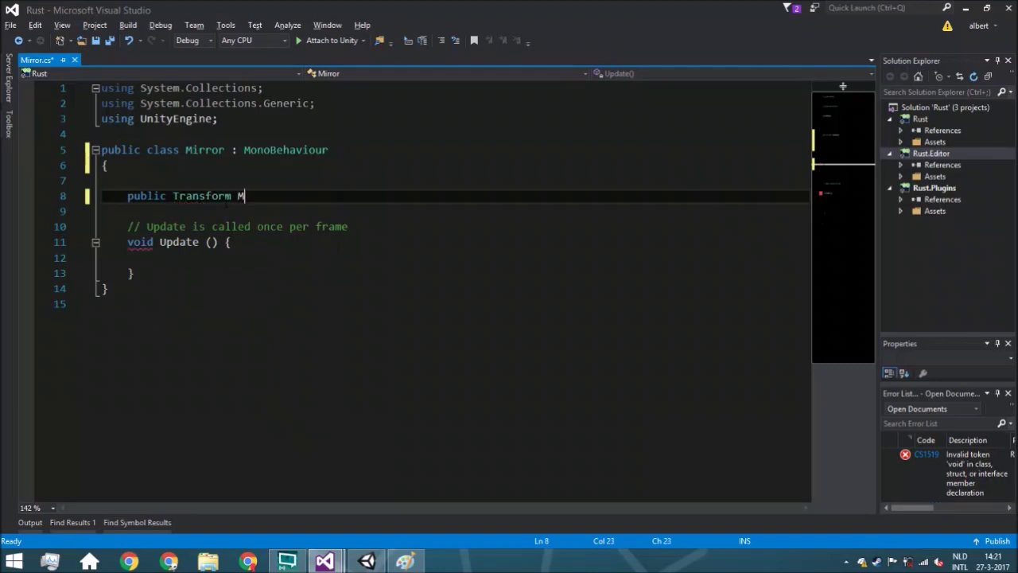
pyautogui.write('MirrorCam;')
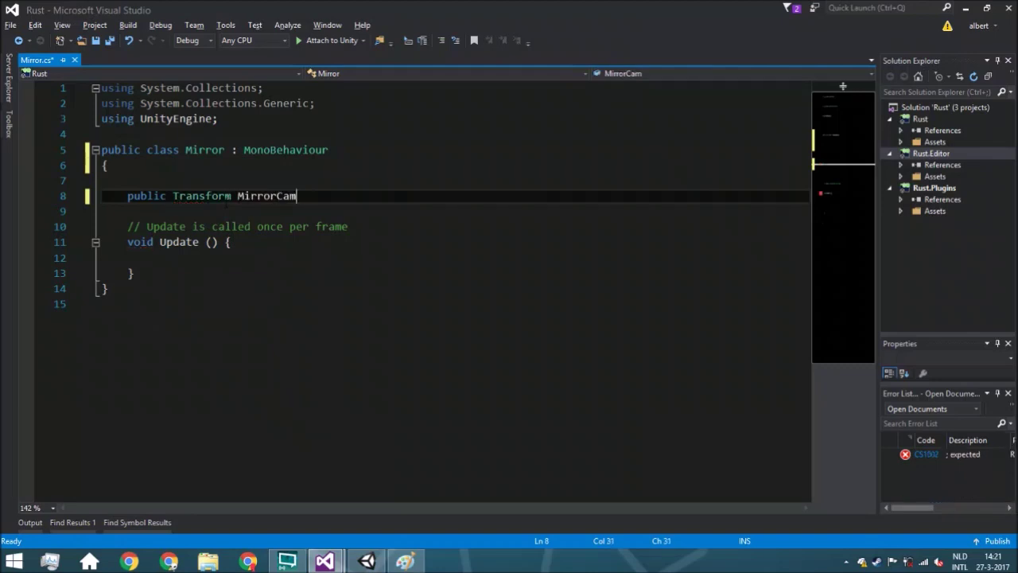
pyautogui.press('Return')
pyautogui.write('public Transform ')
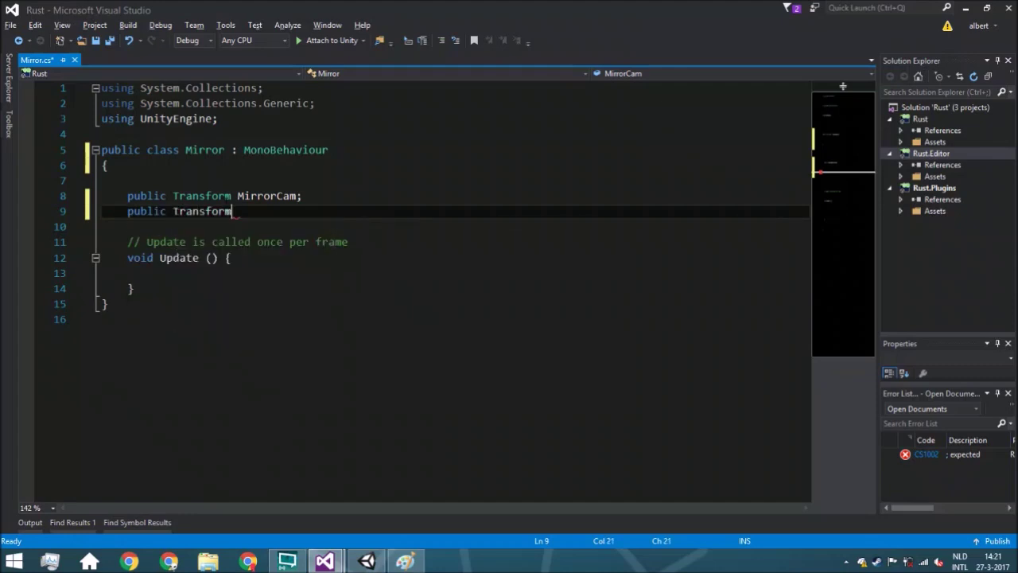
pyautogui.write('Player')
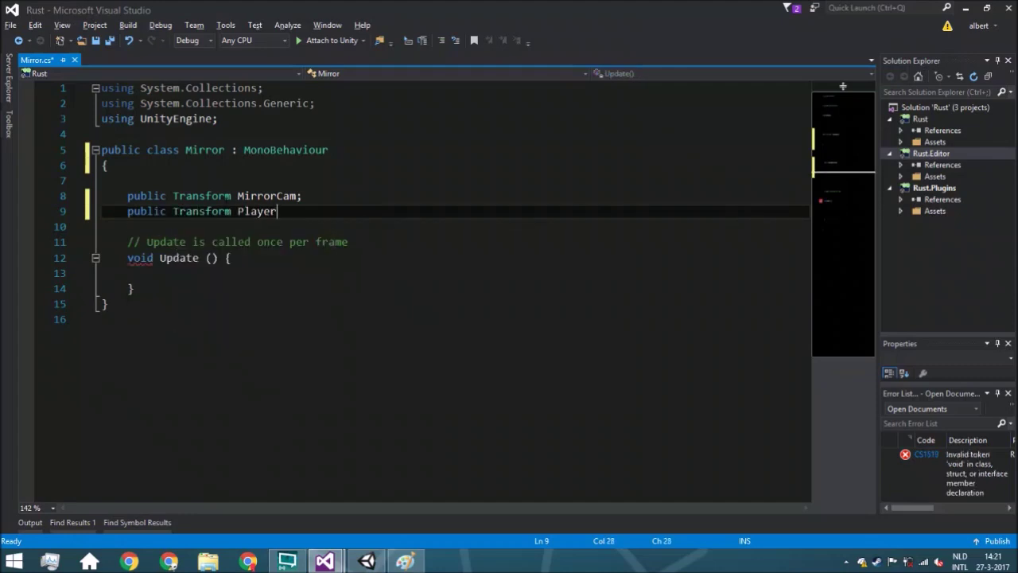
pyautogui.write('Cam;')
pyautogui.hotkey('ctrl', 's')
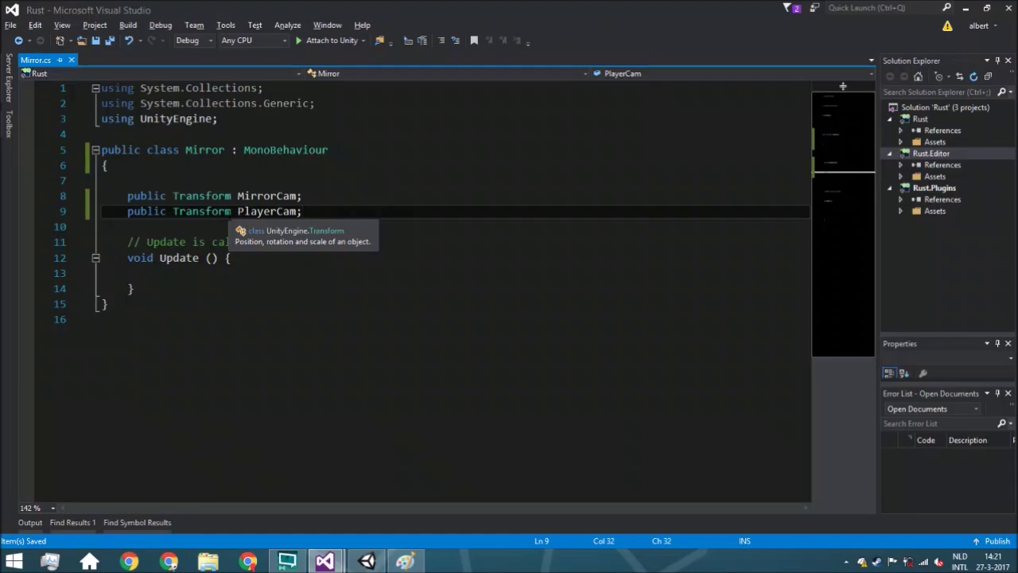
# - Move Update's opening brace onto its own line and add blank lines below the method
pyautogui.click(226, 258)
pyautogui.press('Return')
pyautogui.click(240, 301)
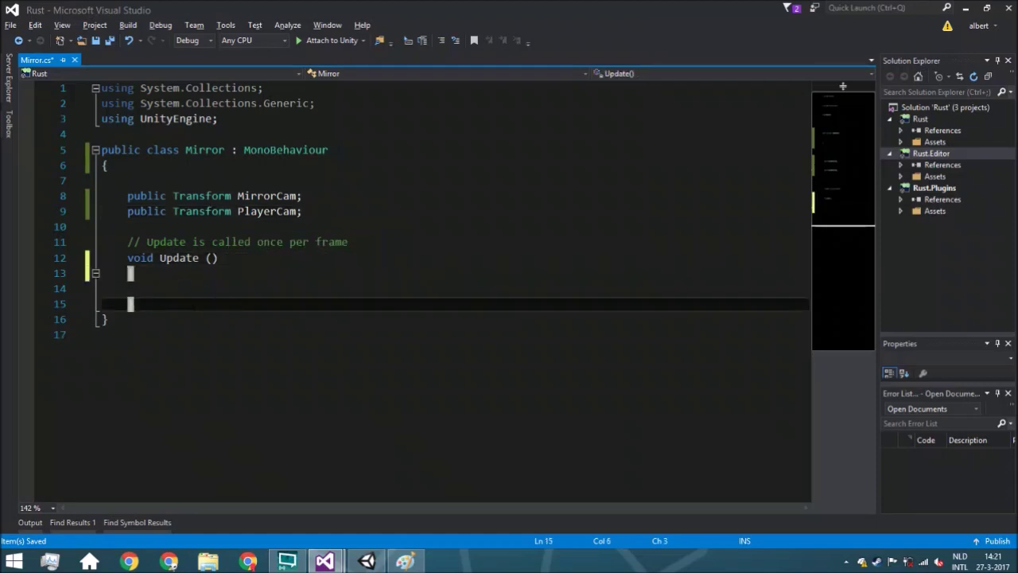
pyautogui.press('Return')
pyautogui.press('Return')
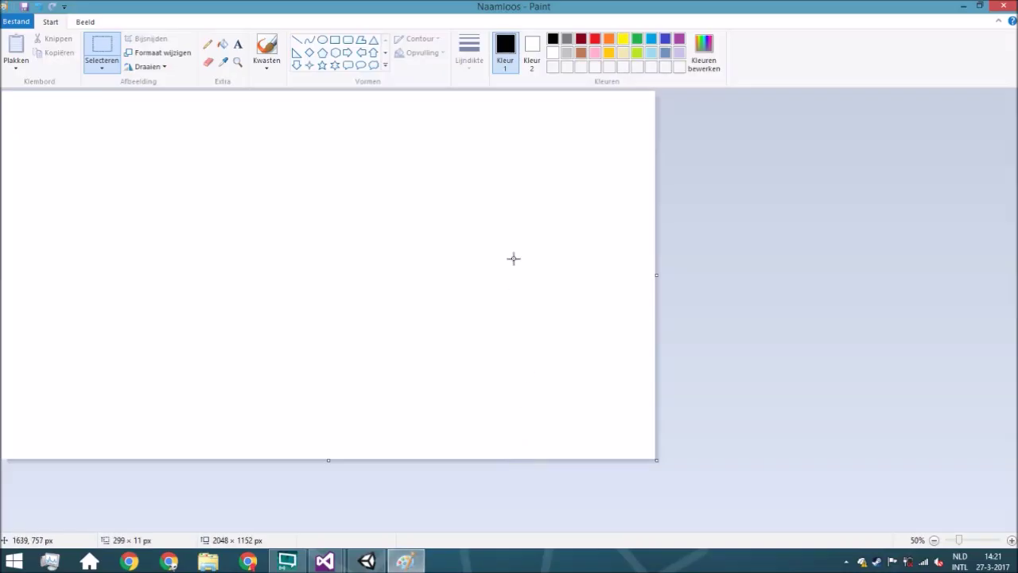
pyautogui.click(406, 561)
# - Draw a wide rectangle near the top and a vertical line hanging down from its middle
pyautogui.click(335, 40)
pyautogui.moveTo(136, 132)
pyautogui.mouseDown()
pyautogui.moveTo(560, 232)
pyautogui.moveTo(437, 188)
pyautogui.moveTo(494, 183)
pyautogui.mouseUp()
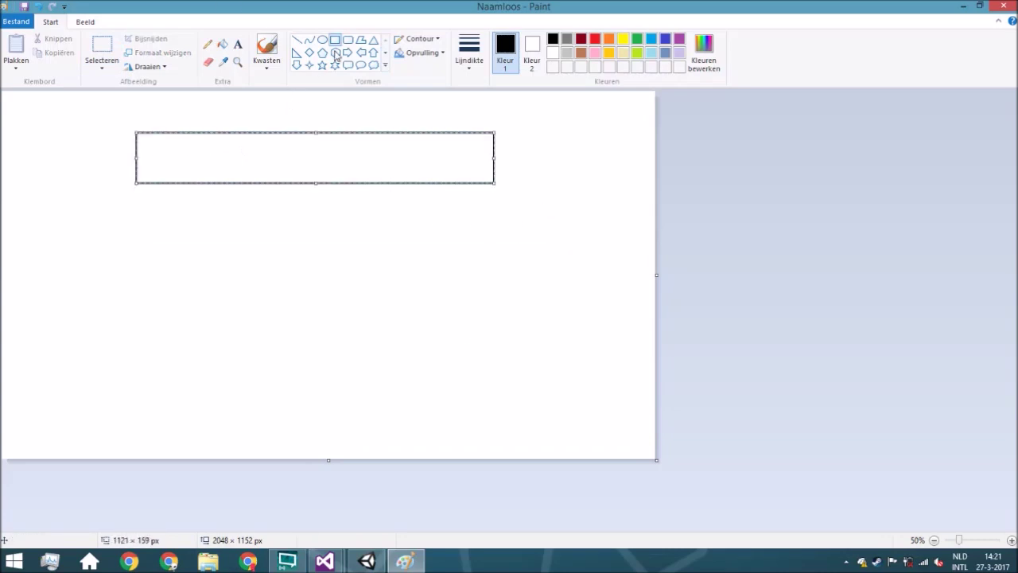
pyautogui.click(296, 40)
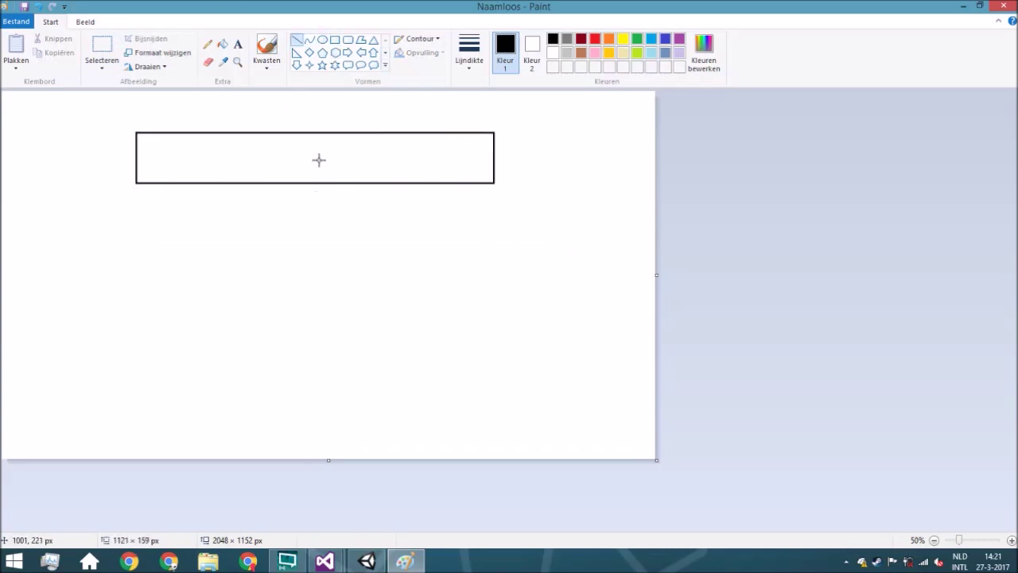
pyautogui.moveTo(312, 151)
pyautogui.mouseDown()
pyautogui.moveTo(309, 342)
pyautogui.moveTo(318, 341)
pyautogui.moveTo(309, 344)
pyautogui.mouseUp()
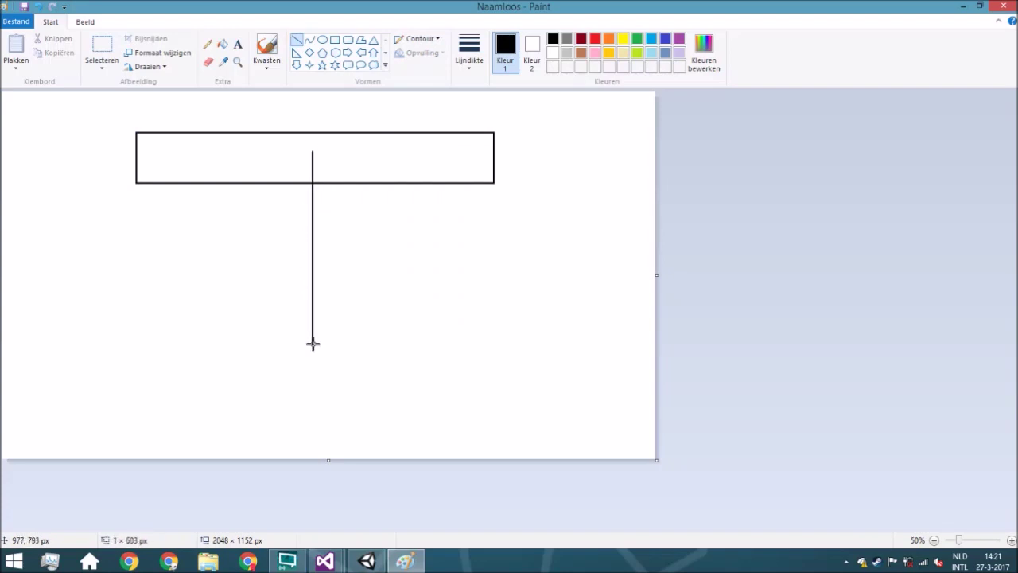
pyautogui.moveTo(312, 344); pyautogui.dragTo(313, 344)
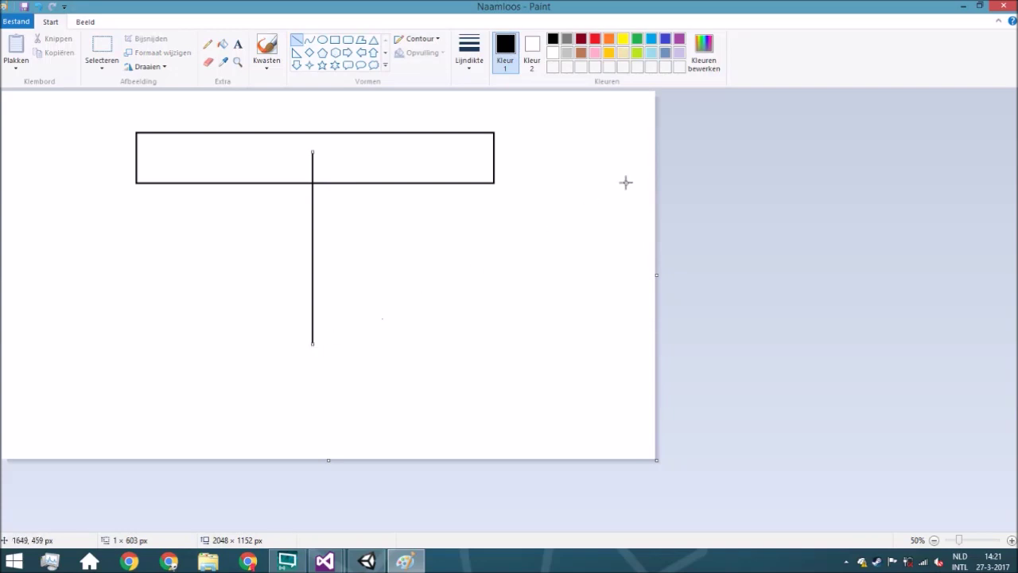
# - Give the vertical line the thickest width and colour it red
pyautogui.click(480, 69)
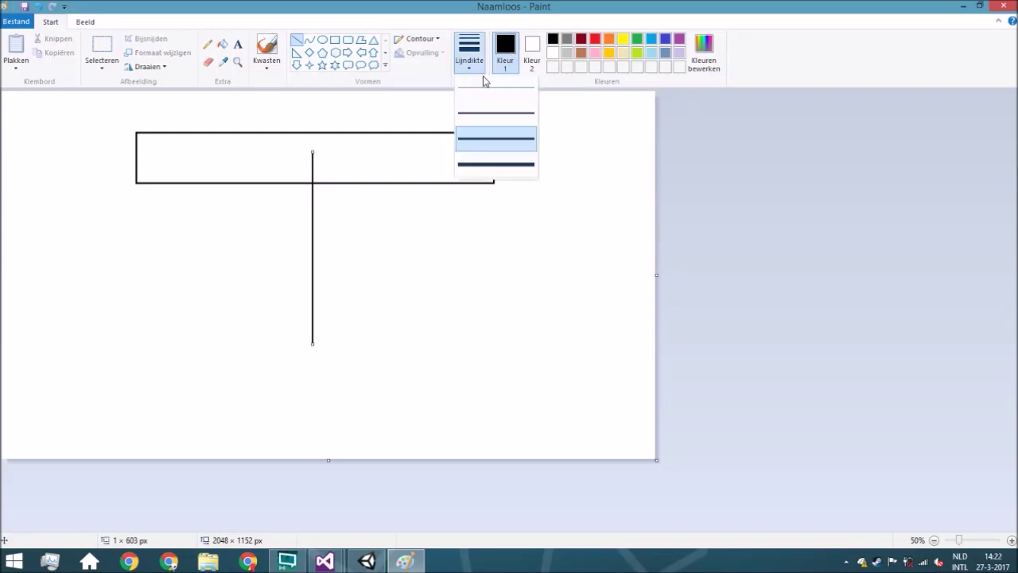
pyautogui.click(525, 114)
pyautogui.click(467, 72)
pyautogui.click(487, 166)
pyautogui.click(595, 40)
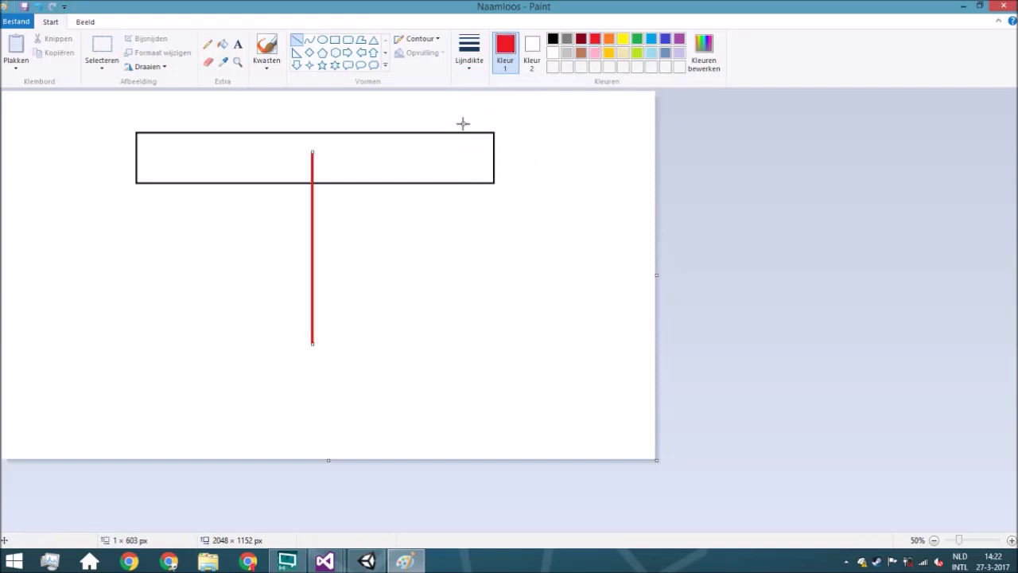
pyautogui.click(296, 40)
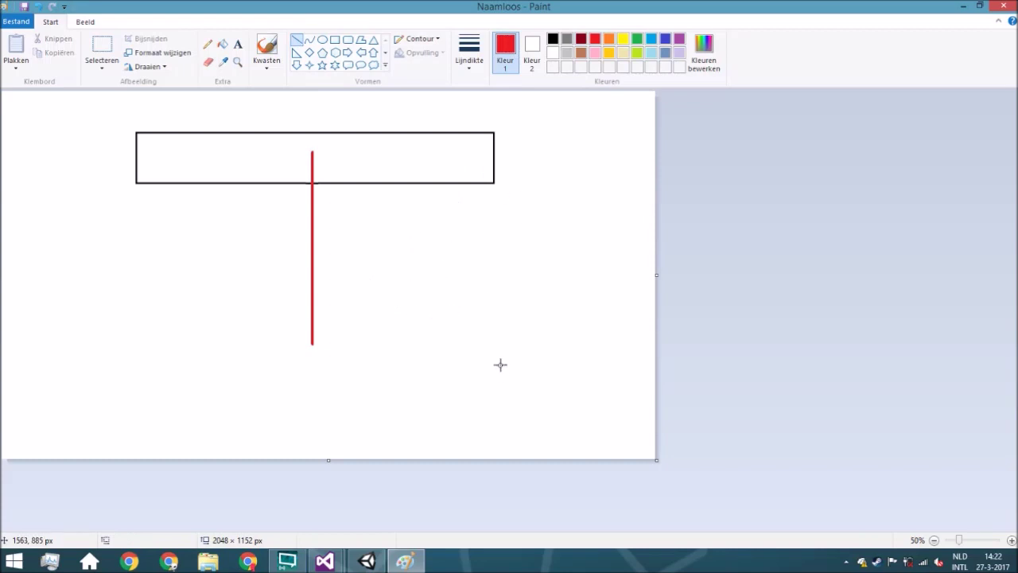
pyautogui.click(335, 39)
# - Draw a yellow box lower right and two yellow lines converging on the red line's junction
pyautogui.moveTo(451, 315); pyautogui.dragTo(519, 373)
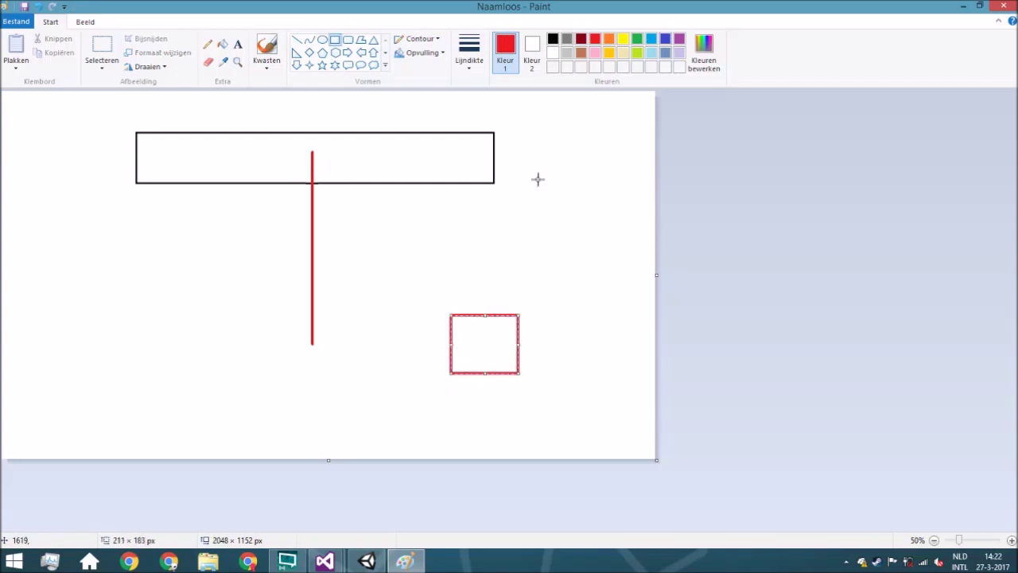
pyautogui.click(623, 40)
pyautogui.click(497, 236)
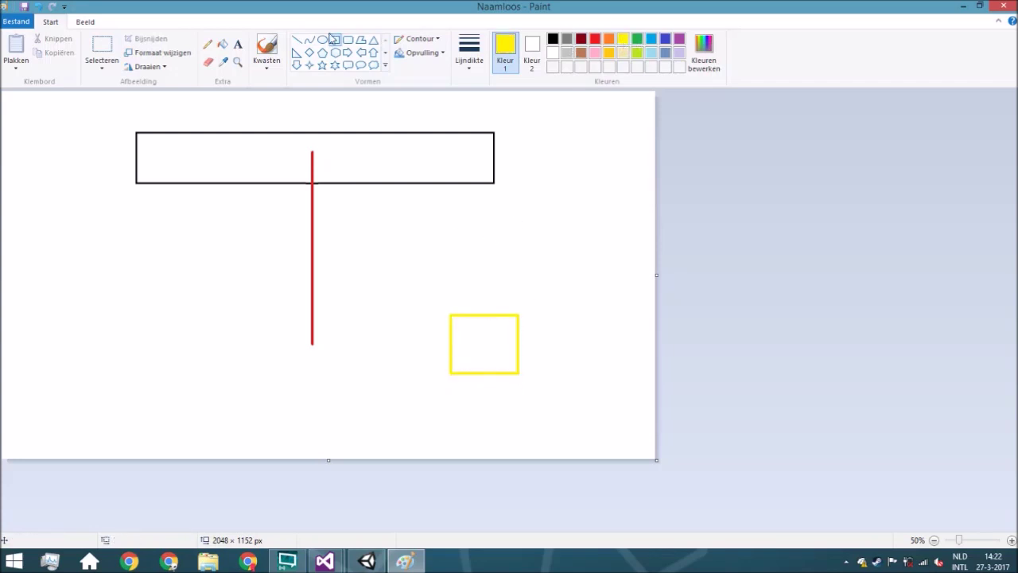
pyautogui.click(297, 40)
pyautogui.moveTo(471, 332); pyautogui.dragTo(312, 184)
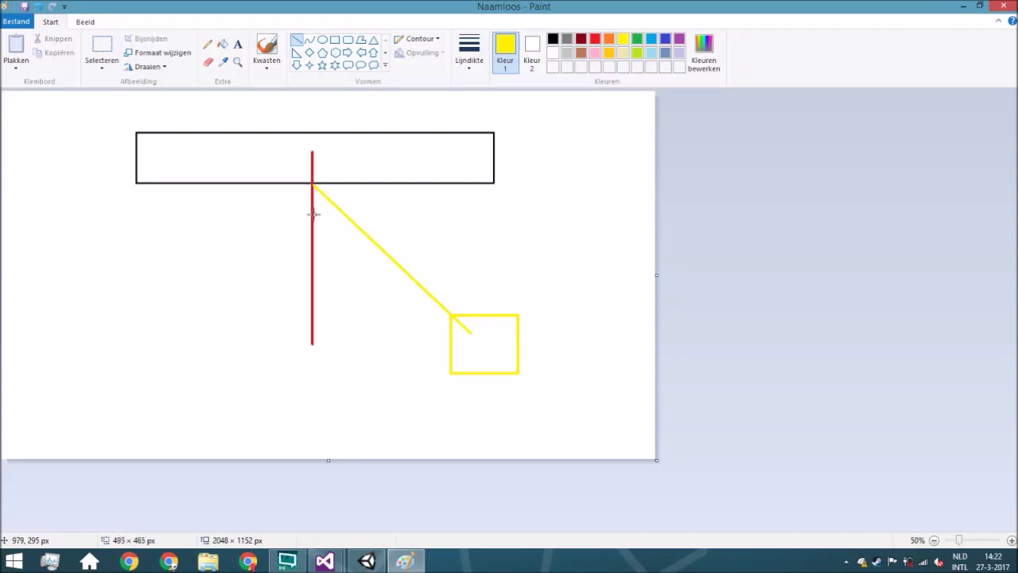
pyautogui.moveTo(144, 340)
pyautogui.mouseDown()
pyautogui.moveTo(241, 267)
pyautogui.moveTo(301, 184)
pyautogui.mouseUp()
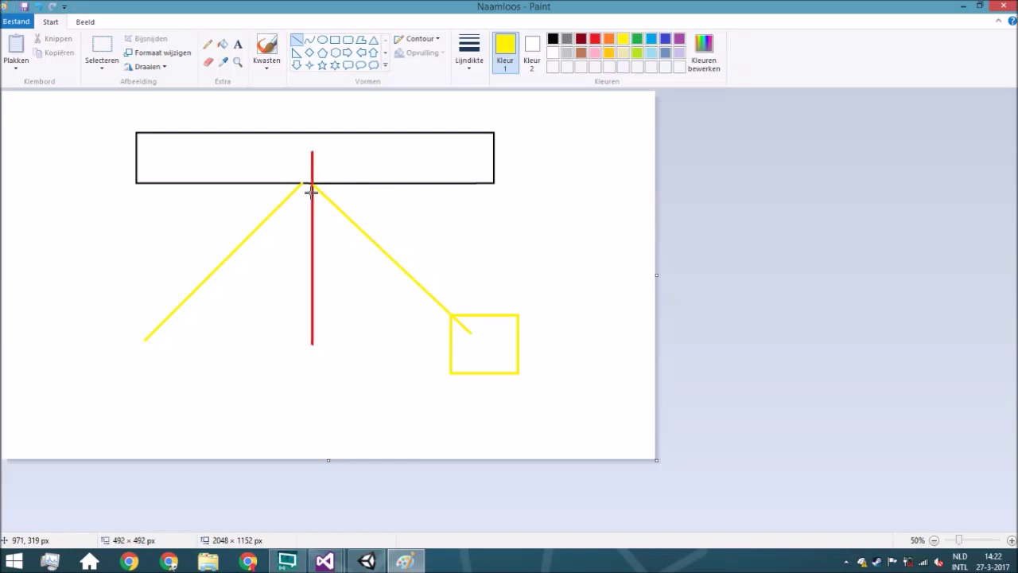
pyautogui.moveTo(260, 227); pyautogui.dragTo(267, 230)
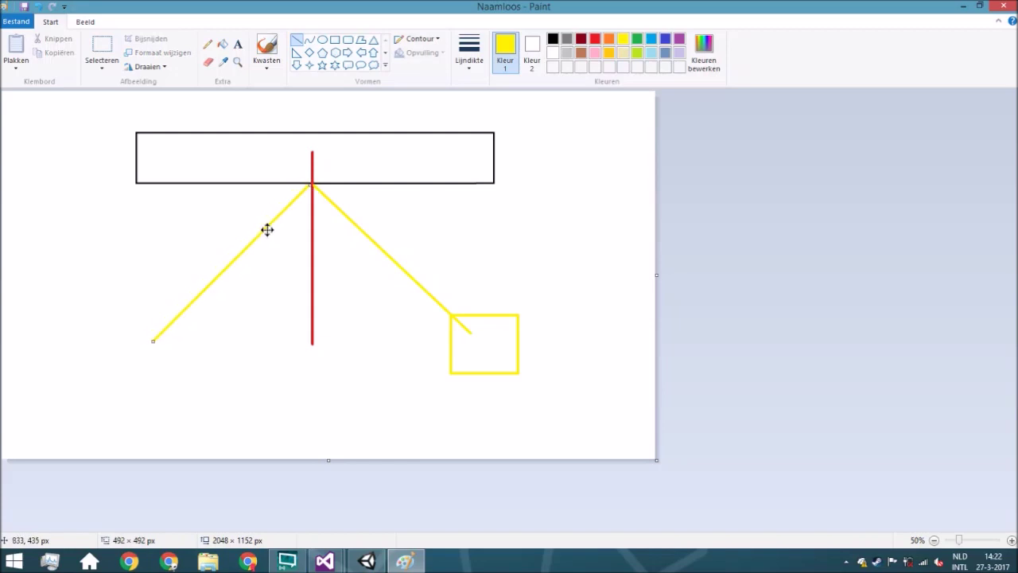
pyautogui.click(372, 386)
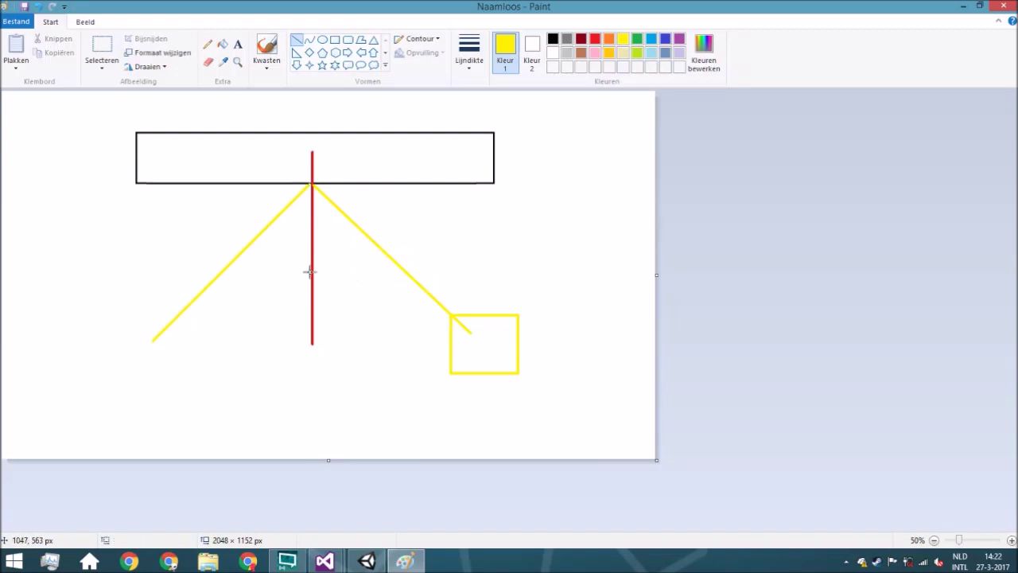
# - Draw two short black strokes on either side of the red line
pyautogui.moveTo(318, 269); pyautogui.dragTo(364, 262)
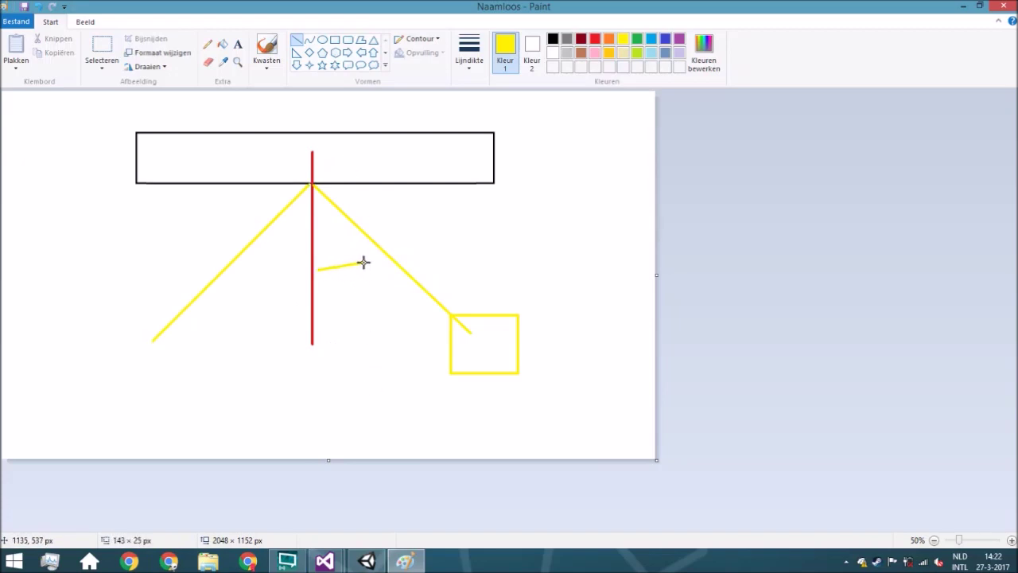
pyautogui.click(553, 39)
pyautogui.moveTo(258, 261); pyautogui.dragTo(301, 273)
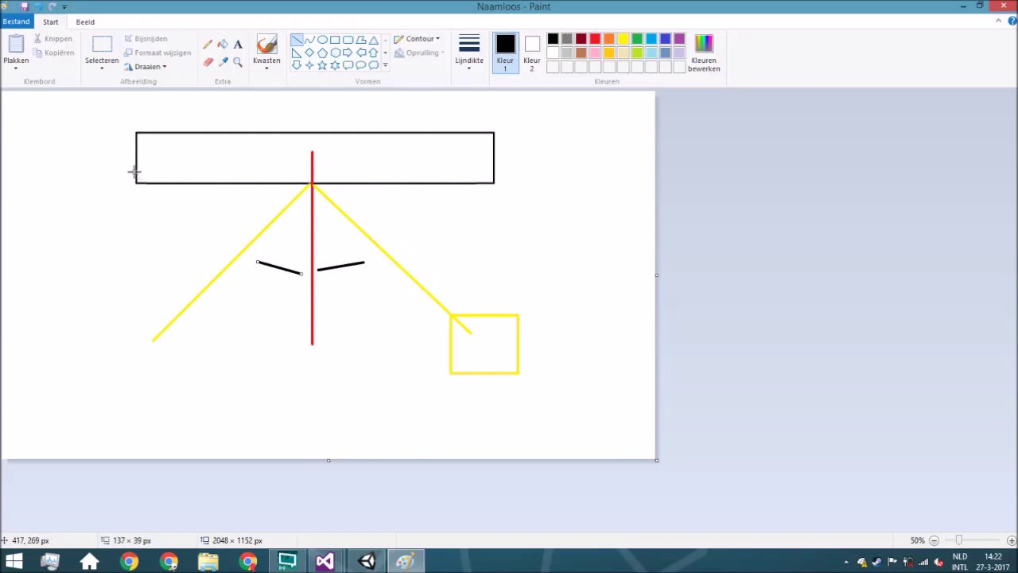
# - Draw a black line across the bar plus black rectangles on its top, right and left of the red line
pyautogui.moveTo(134, 172); pyautogui.dragTo(494, 173)
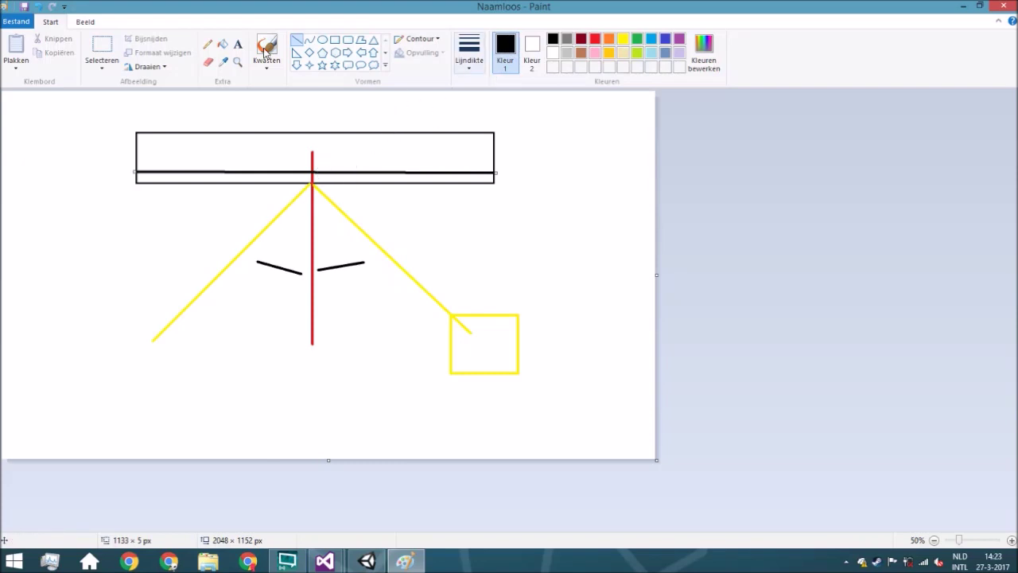
pyautogui.click(335, 39)
pyautogui.moveTo(363, 101); pyautogui.dragTo(434, 147)
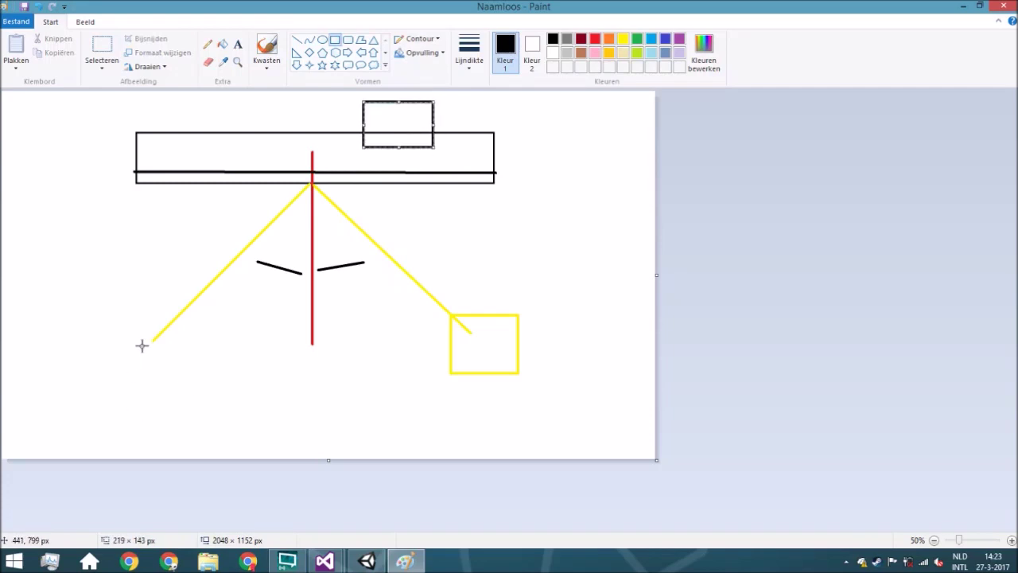
pyautogui.moveTo(204, 110); pyautogui.dragTo(289, 159)
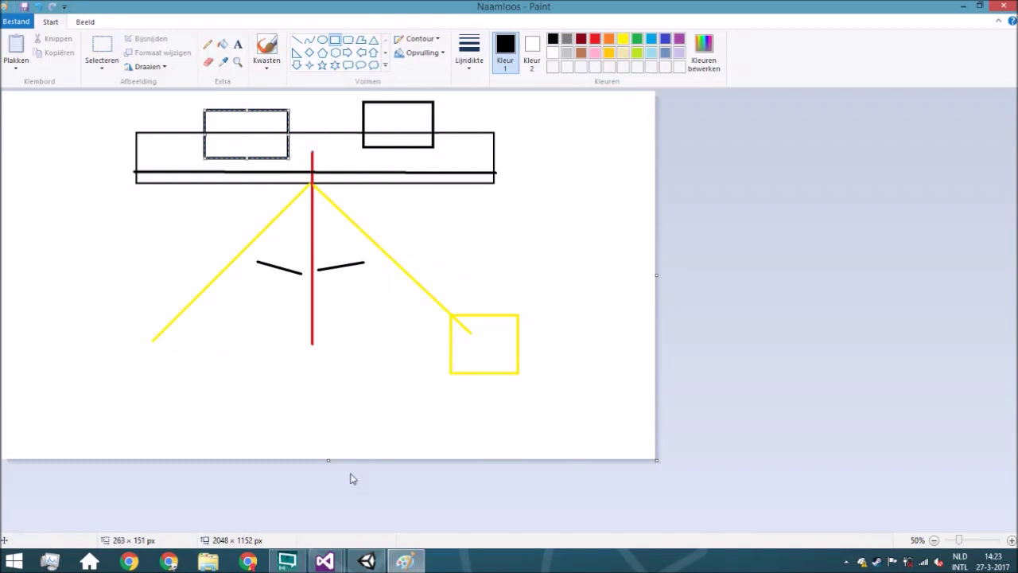
# - Add an empty public void CalculateRotation() method, call it from Update, and save
pyautogui.moveTo(329, 563)
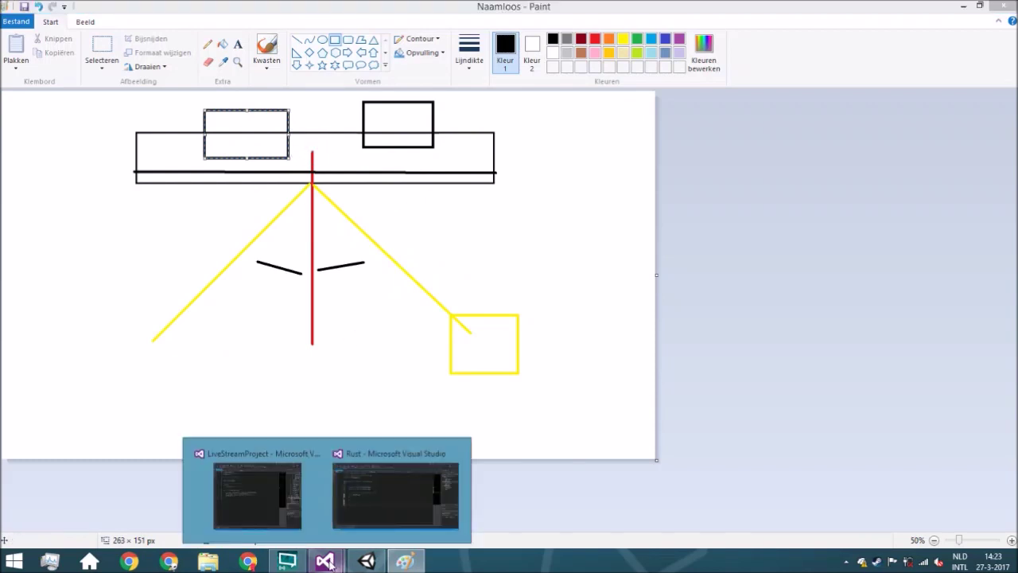
pyautogui.click(328, 562)
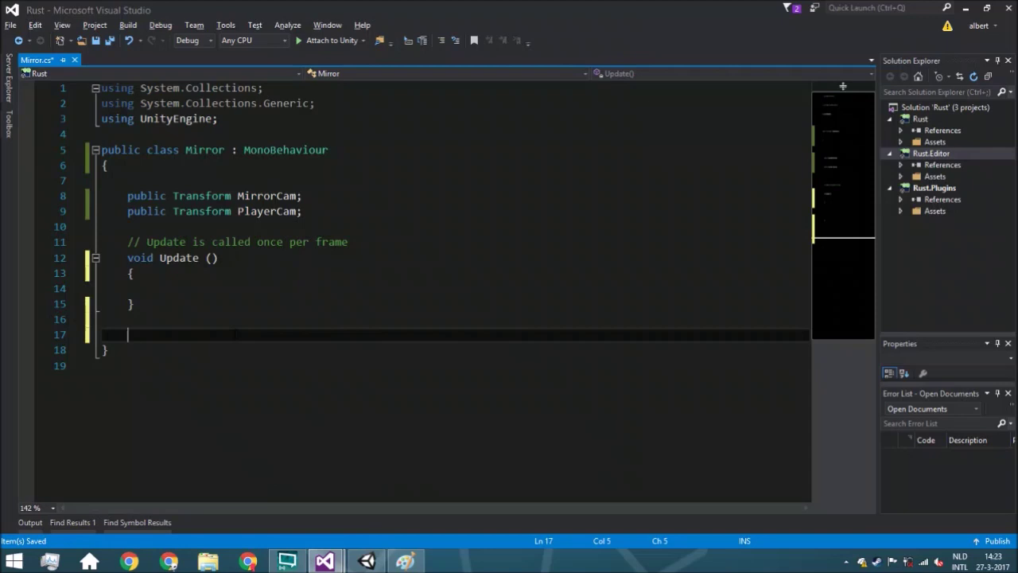
pyautogui.write('public void ')
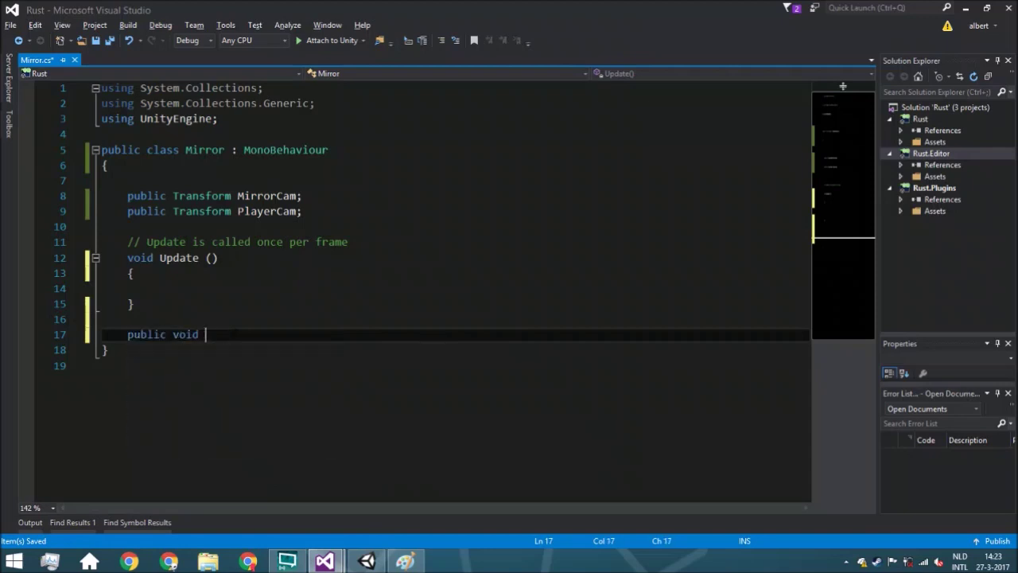
pyautogui.write('CalculateRotation()')
pyautogui.press('Return')
pyautogui.write('{')
pyautogui.press('Return')
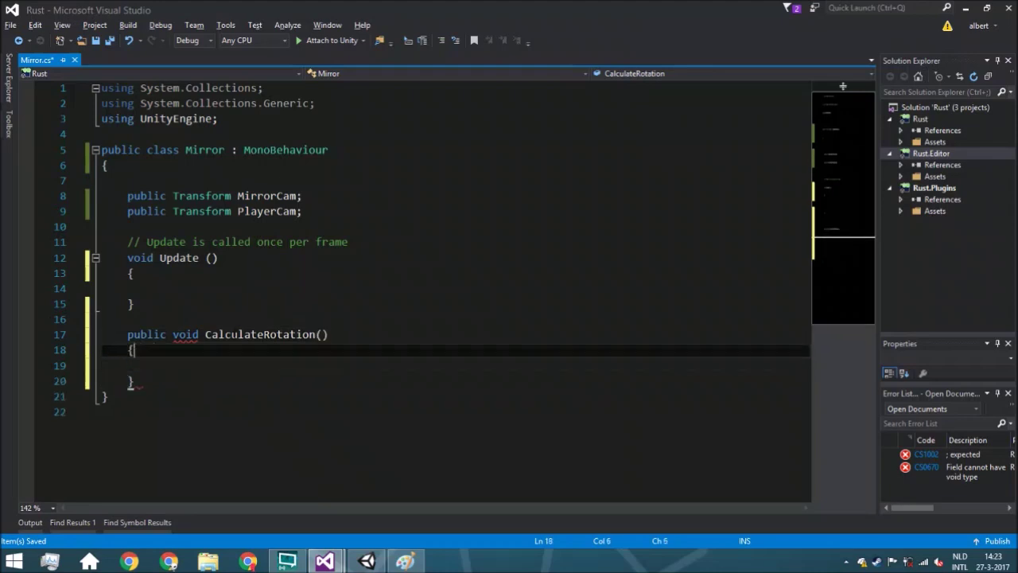
pyautogui.press('Up')
pyautogui.press('Up')
pyautogui.press('Up')
pyautogui.press('Up')
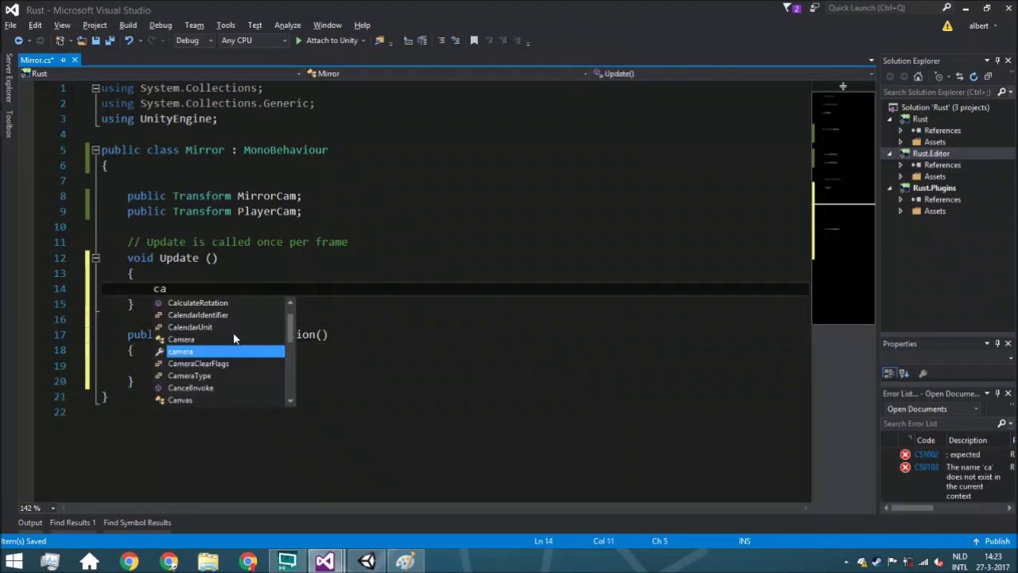
pyautogui.write('lculateRotation();')
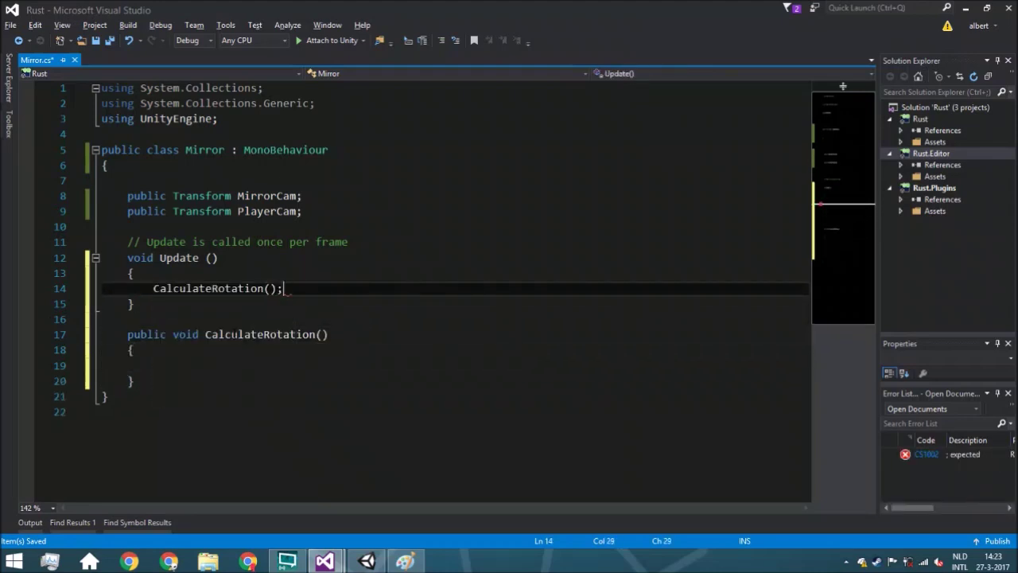
pyautogui.hotkey('ctrl', 's')
# - Inside CalculateRotation, write Vector3 dir = (PlayerCam.position - transform.position);
pyautogui.click(226, 366)
pyautogui.scroll(-2, 230, 376)
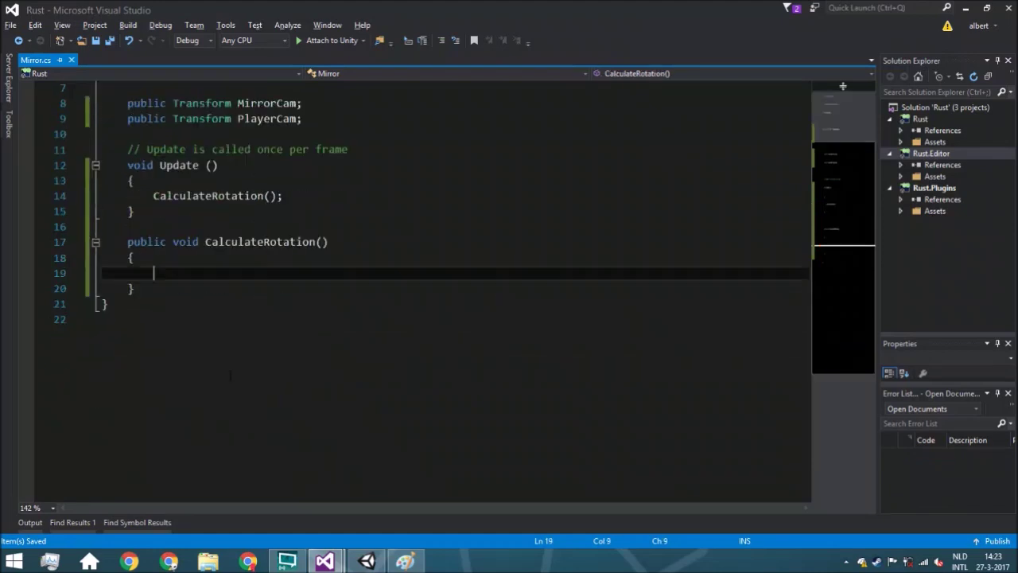
pyautogui.write('Vector3 dir')
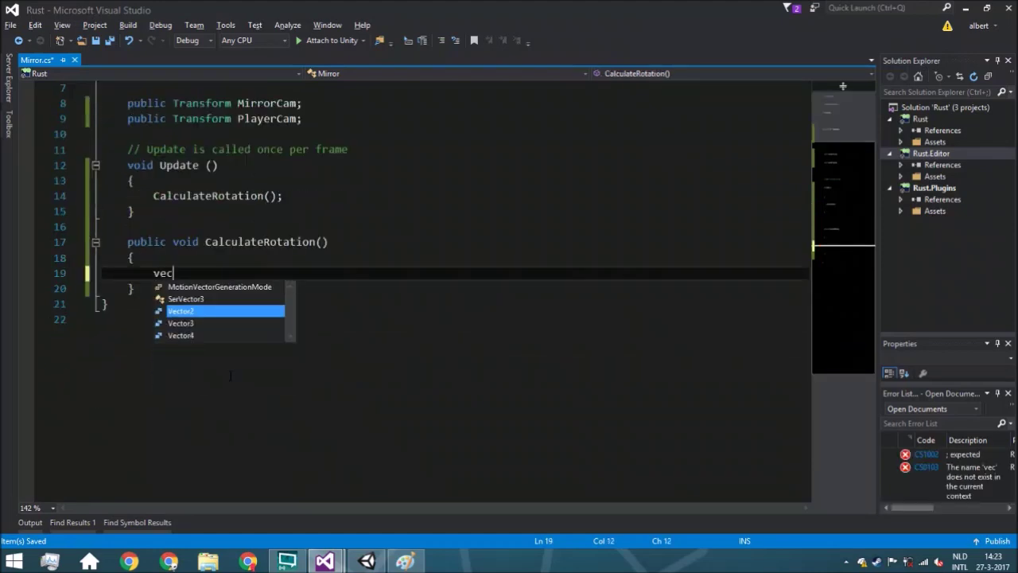
pyautogui.write(' = ')
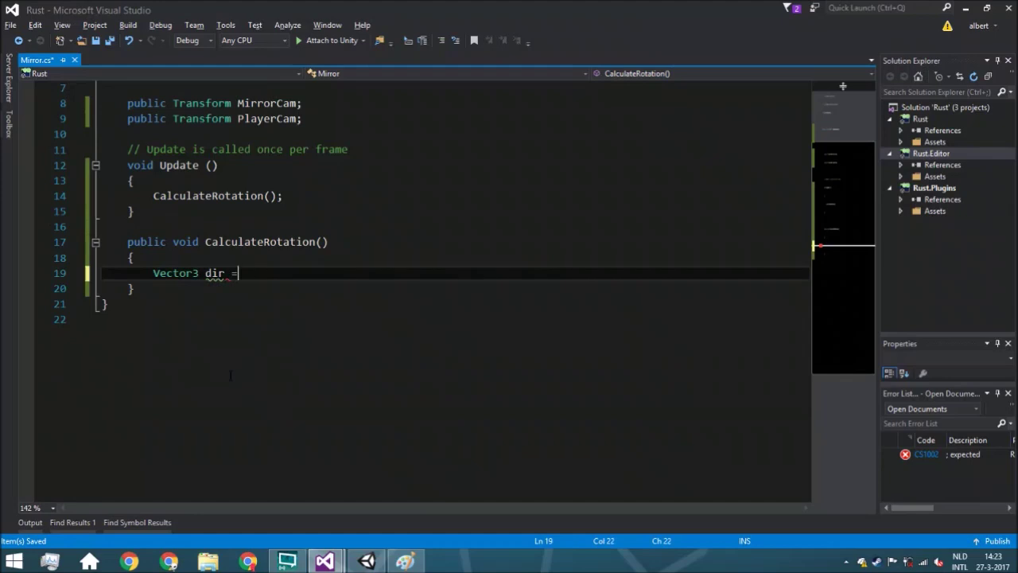
pyautogui.write('();')
pyautogui.press('Left')
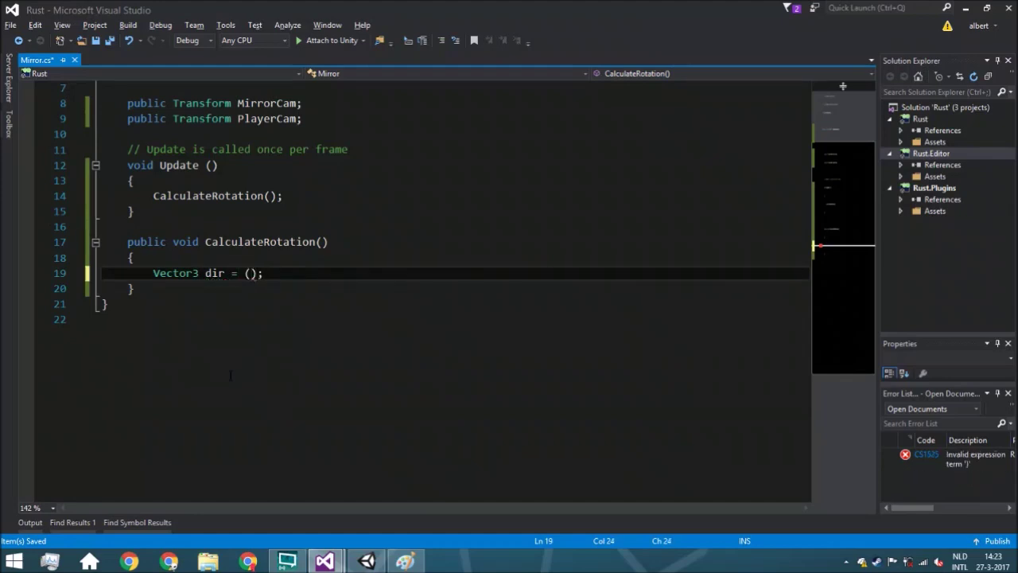
pyautogui.write('PlayerCam')
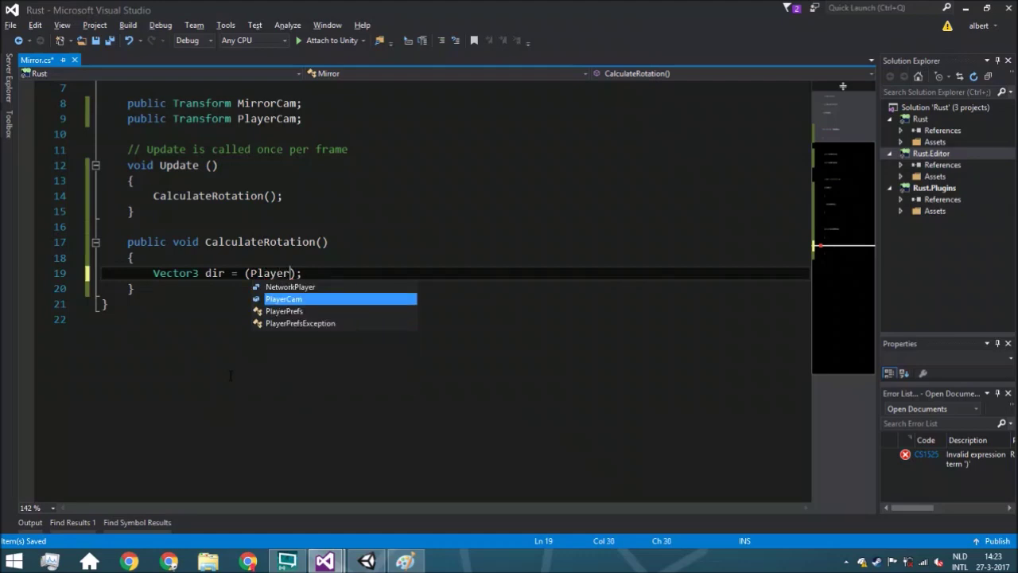
pyautogui.write('.position')
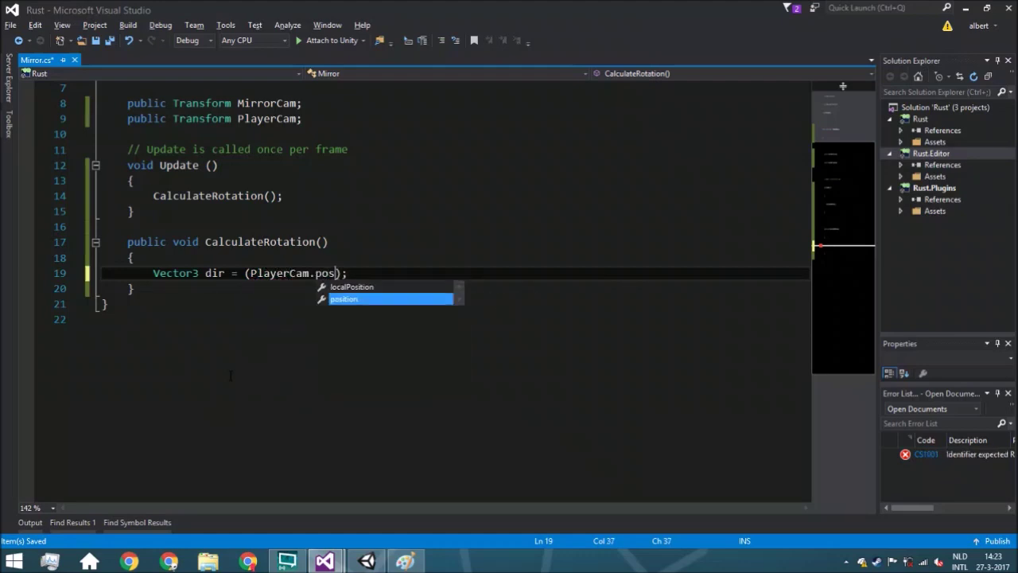
pyautogui.write(' - transform.position')
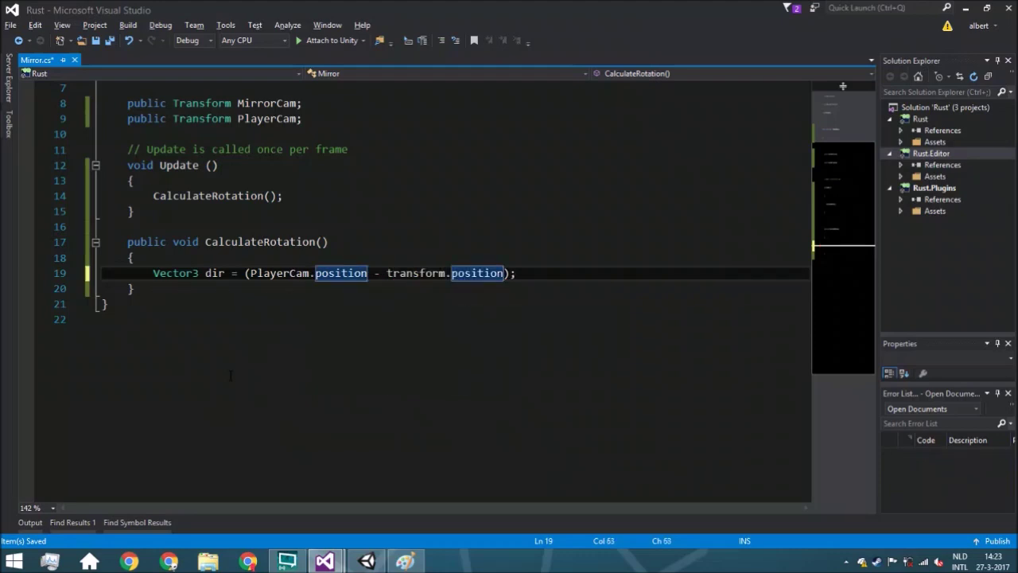
pyautogui.press('Right')
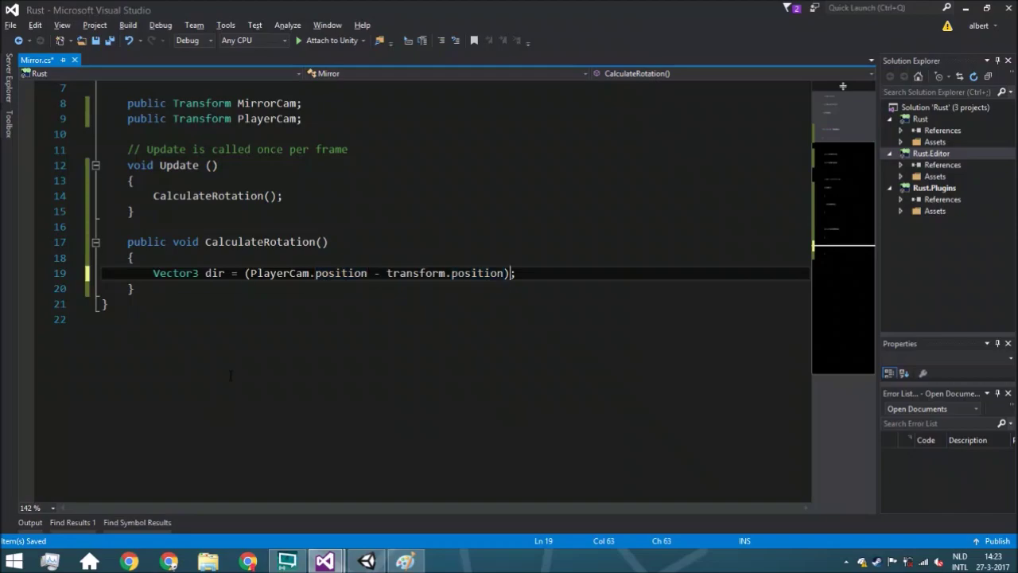
pyautogui.click(402, 562)
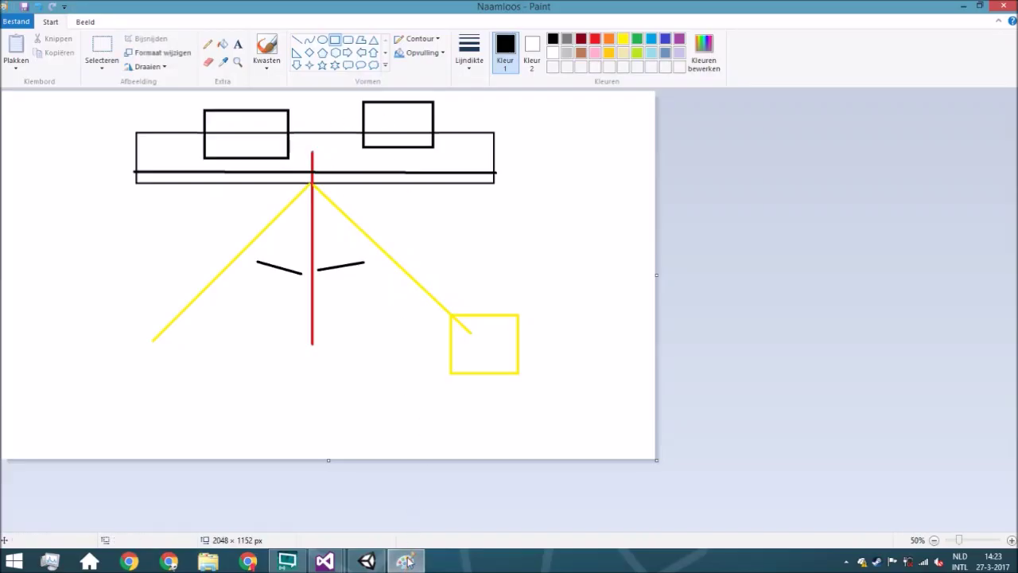
pyautogui.click(366, 562)
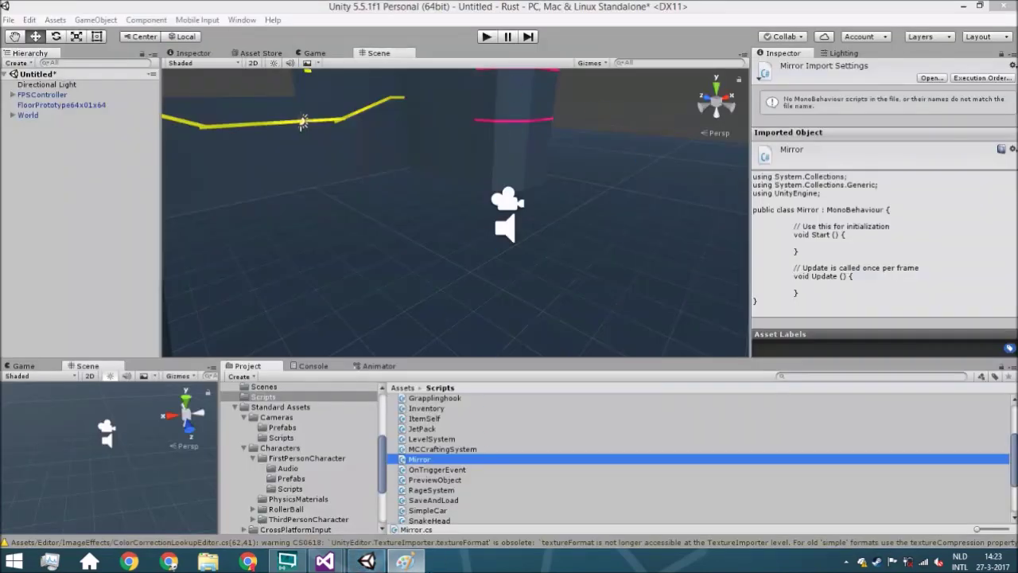
pyautogui.moveTo(325, 562)
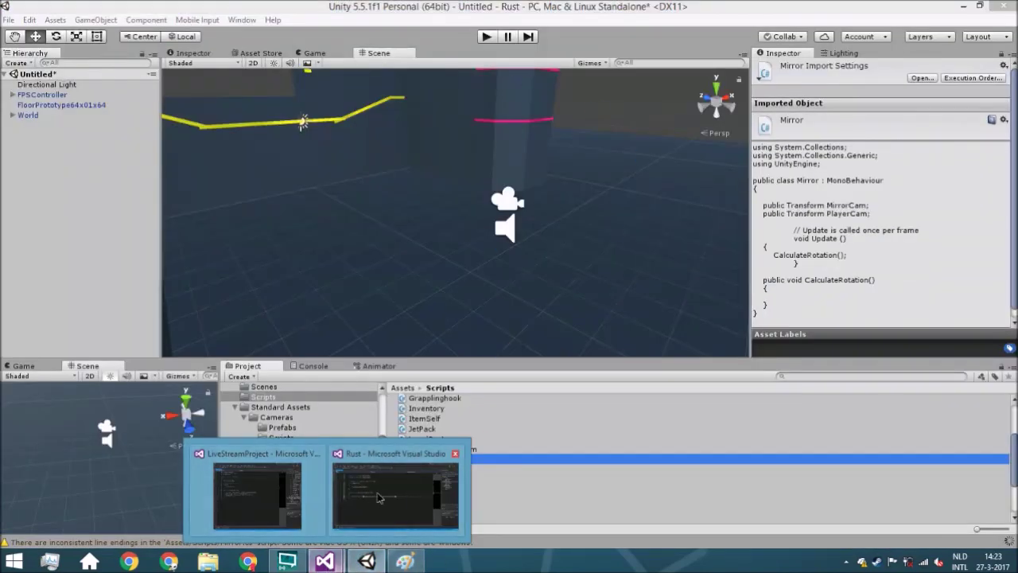
pyautogui.click(348, 505)
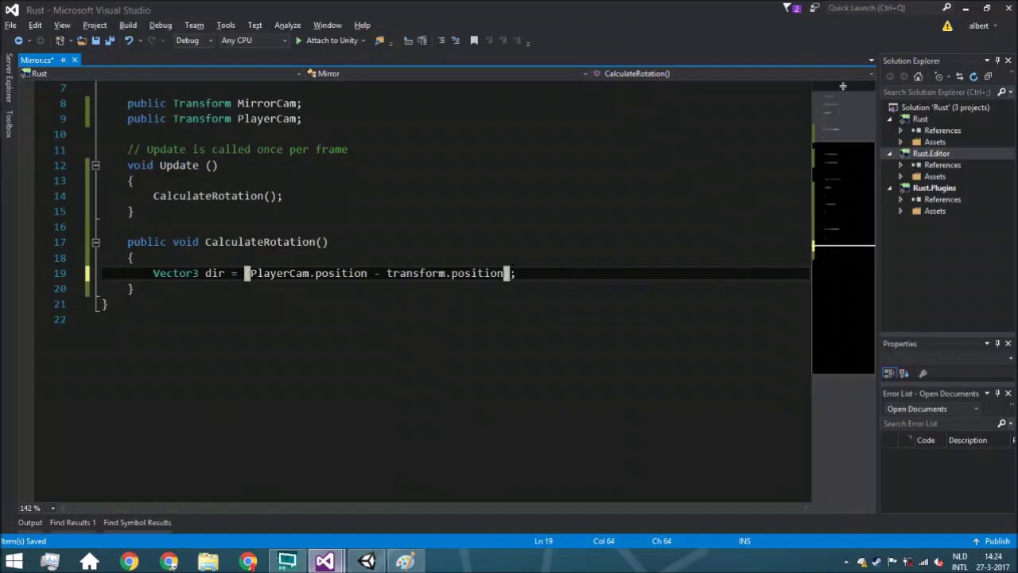
# - Append .normalized to the dir calculation and start a new line below it
pyautogui.write('.nom')
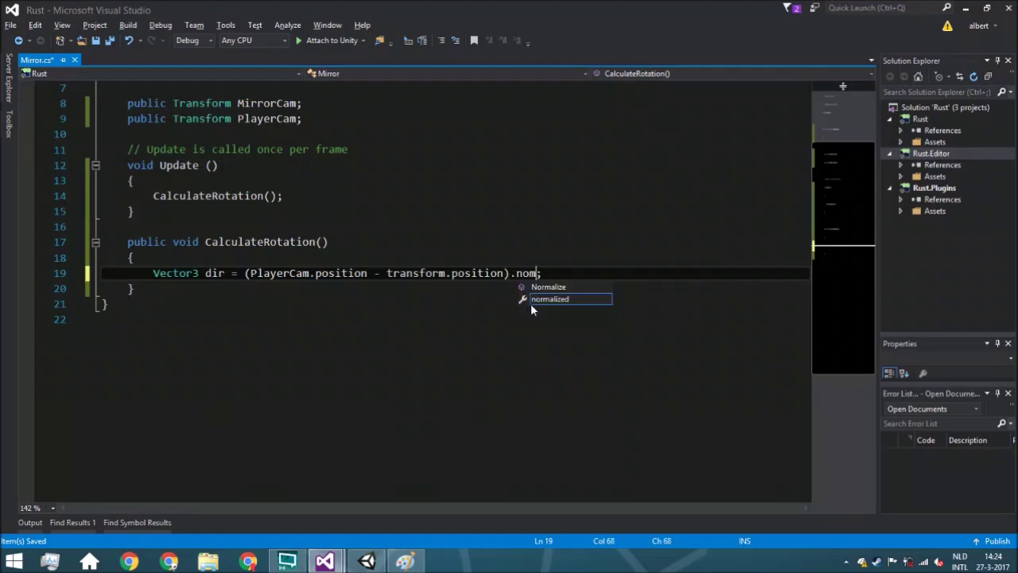
pyautogui.press('Escape')
pyautogui.press('BackSpace')
pyautogui.press('BackSpace')
pyautogui.press('BackSpace')
pyautogui.write('or')
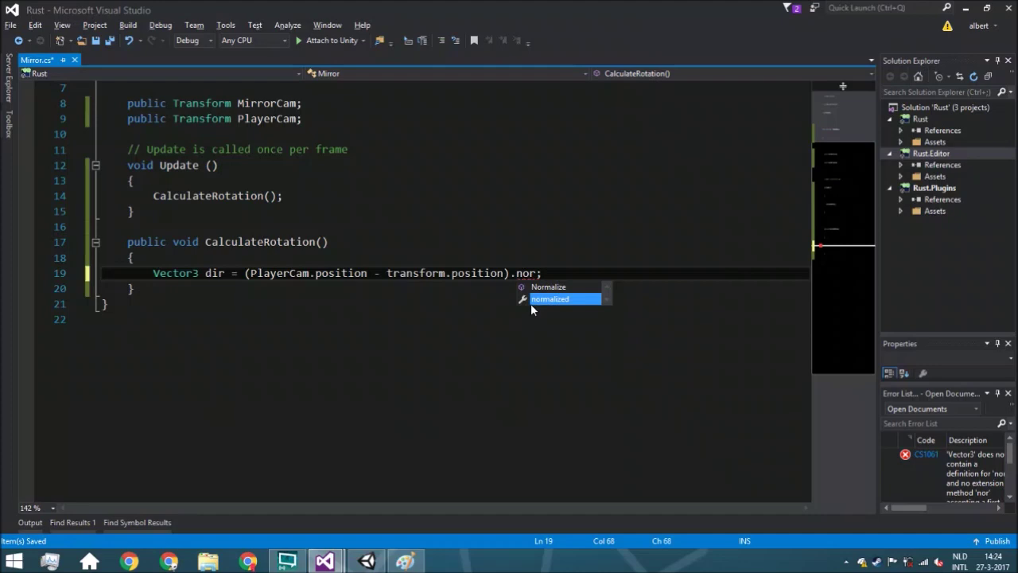
pyautogui.press('Tab')
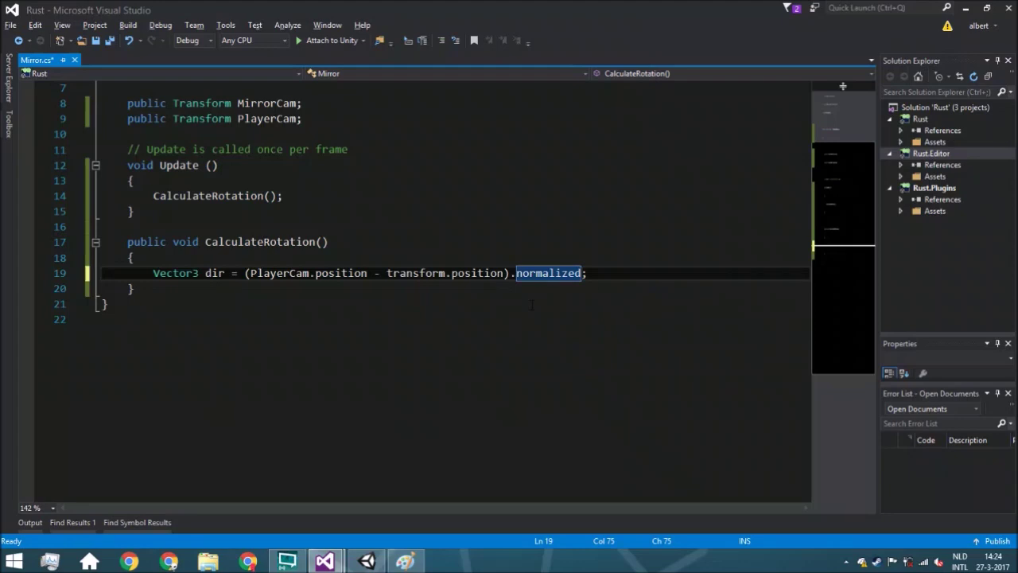
pyautogui.press('End')
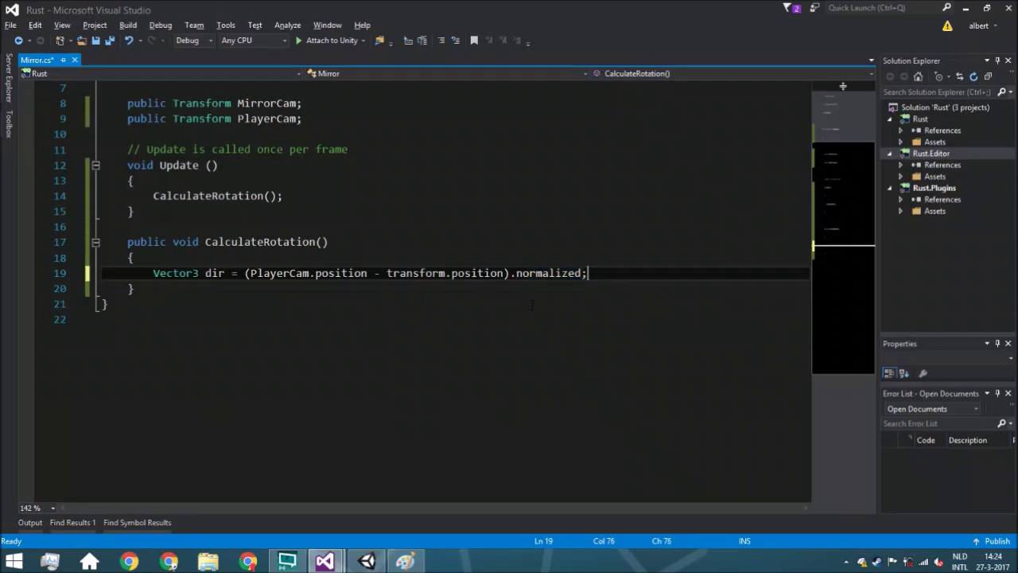
pyautogui.press('Return')
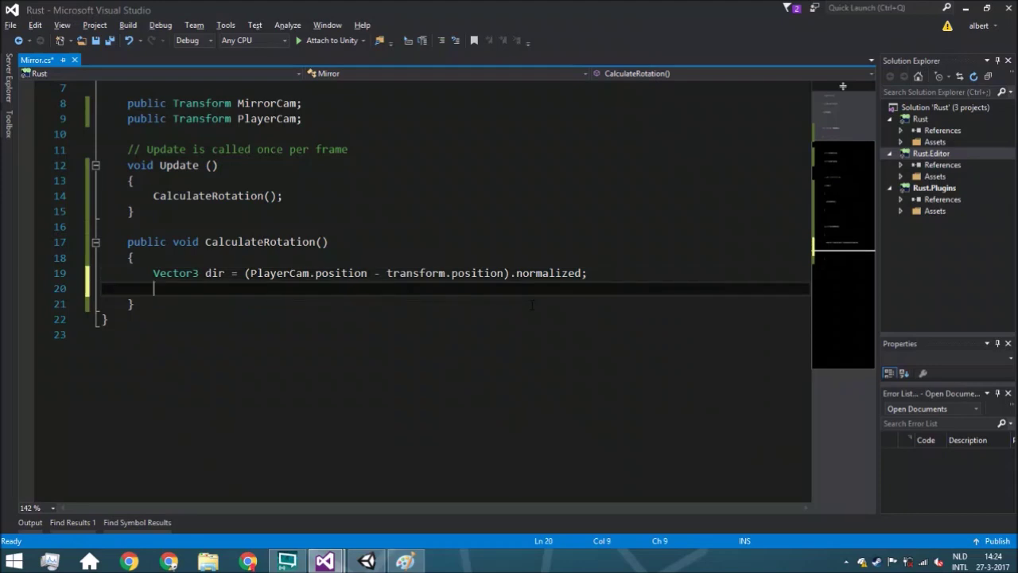
# - Add 'Quaternion rot = Quaternion.LookRotation(dir);' beneath the direction line
pyautogui.write('q')
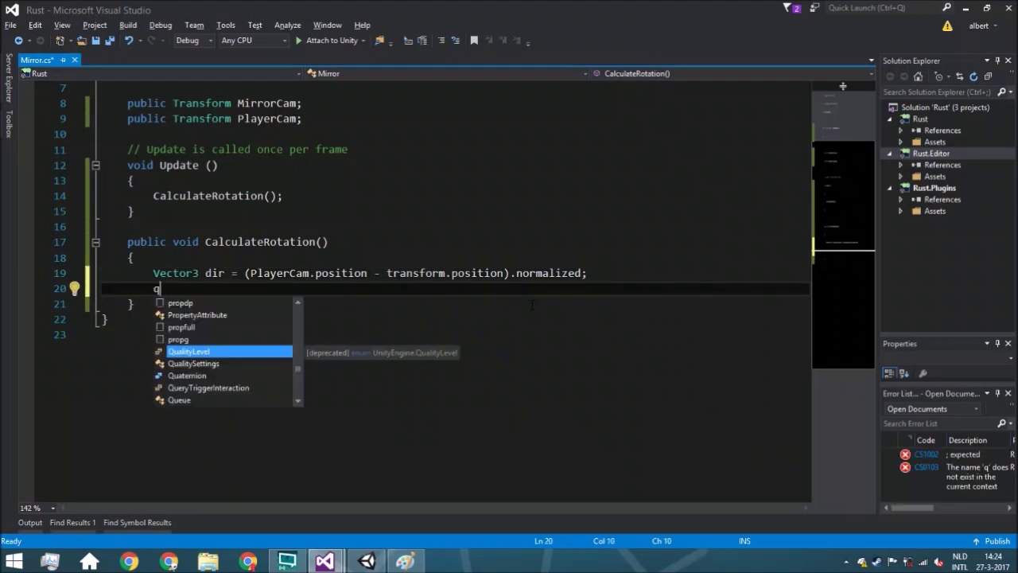
pyautogui.write('Quaternion ')
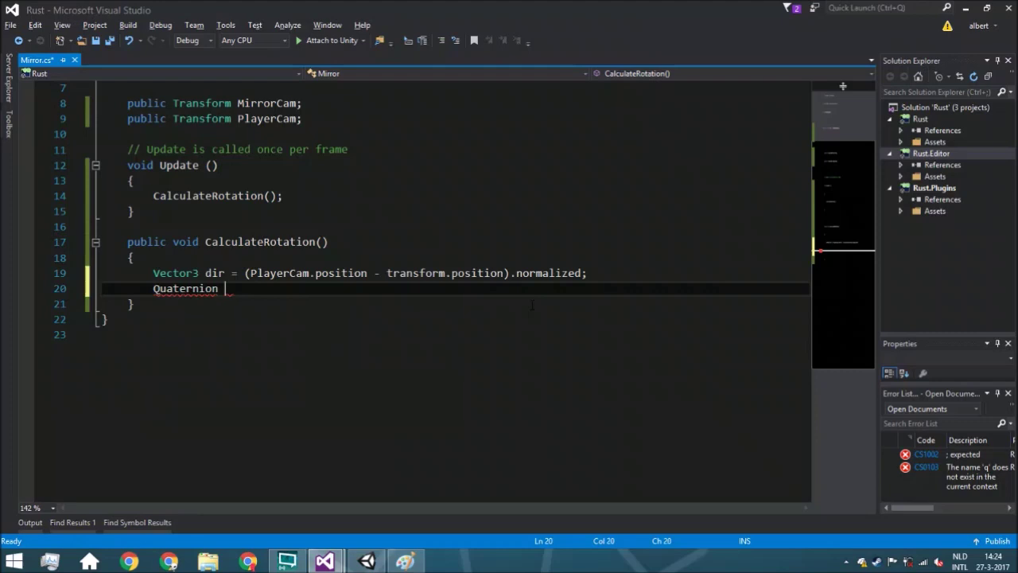
pyautogui.write('rot = quater')
pyautogui.press('Tab')
pyautogui.write('.')
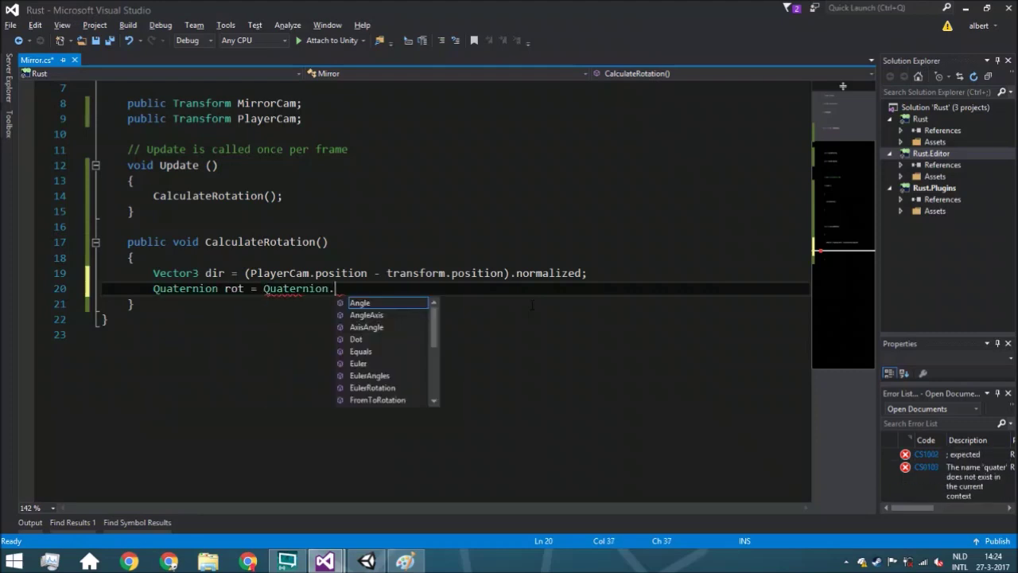
pyautogui.write('look')
pyautogui.press('Tab')
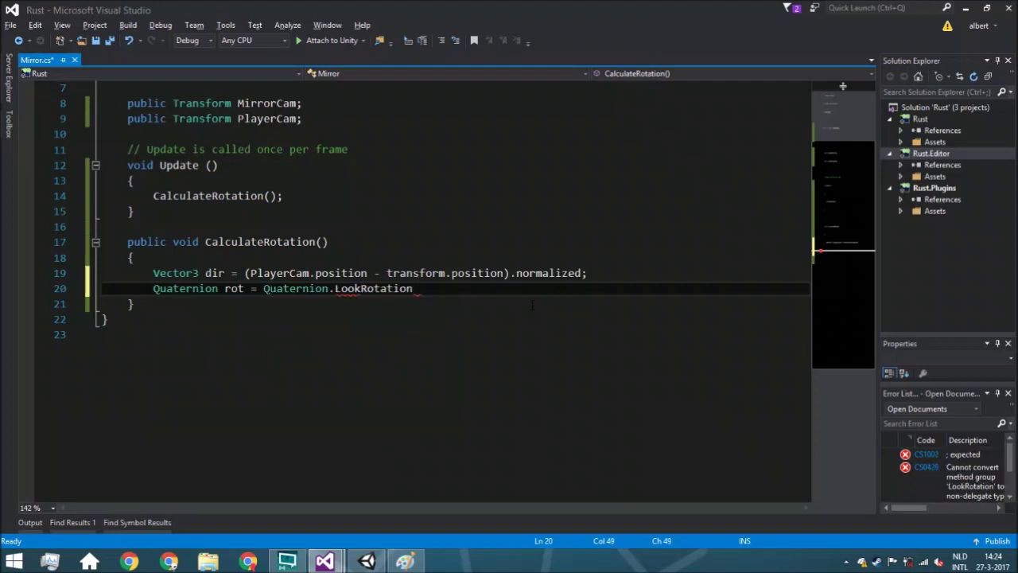
pyautogui.write('();')
pyautogui.press('Left')
pyautogui.press('Left')
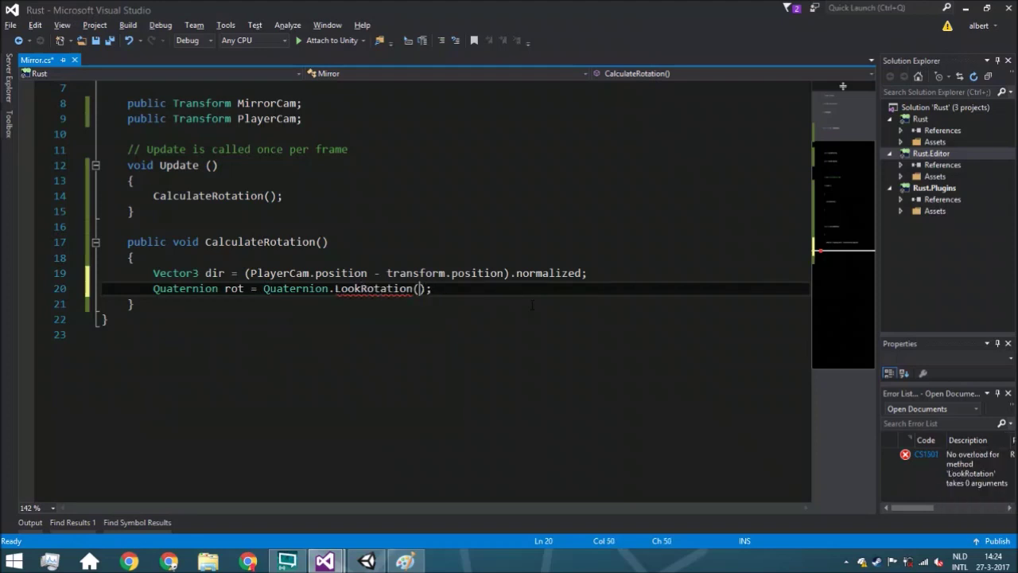
pyautogui.write('dir')
pyautogui.press('End')
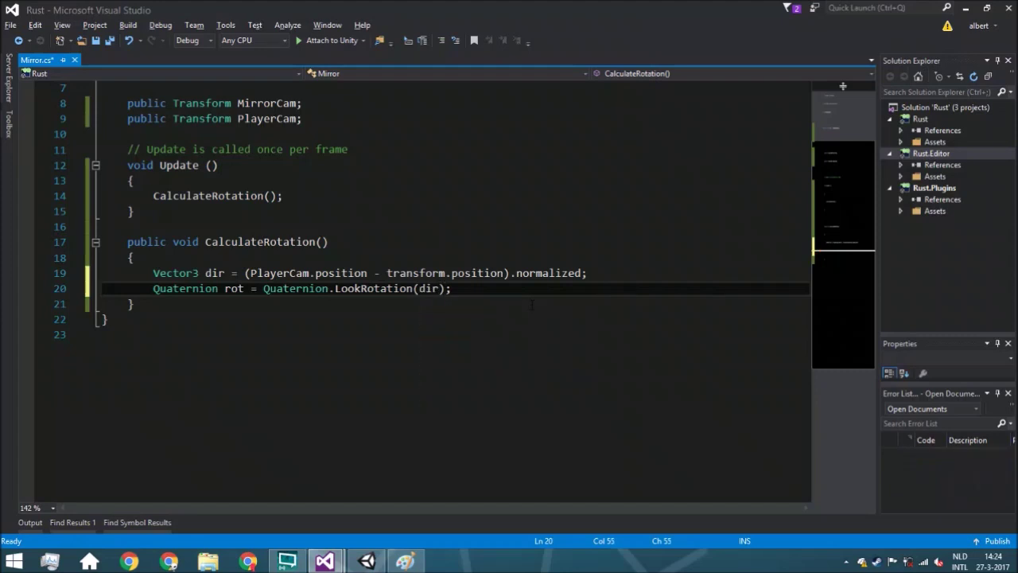
pyautogui.press('Return')
pyautogui.press('Return')
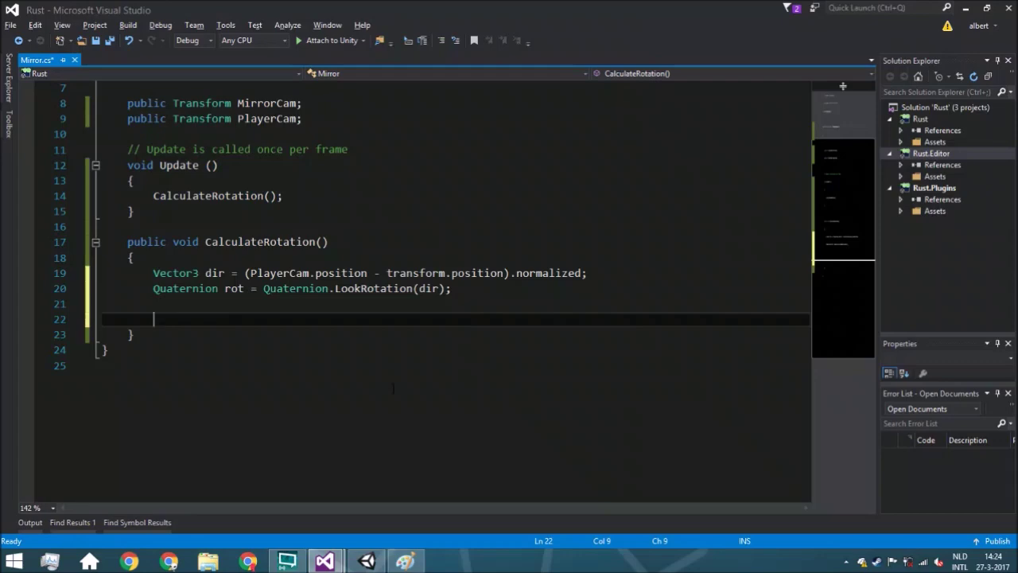
pyautogui.click(366, 560)
pyautogui.click(406, 561)
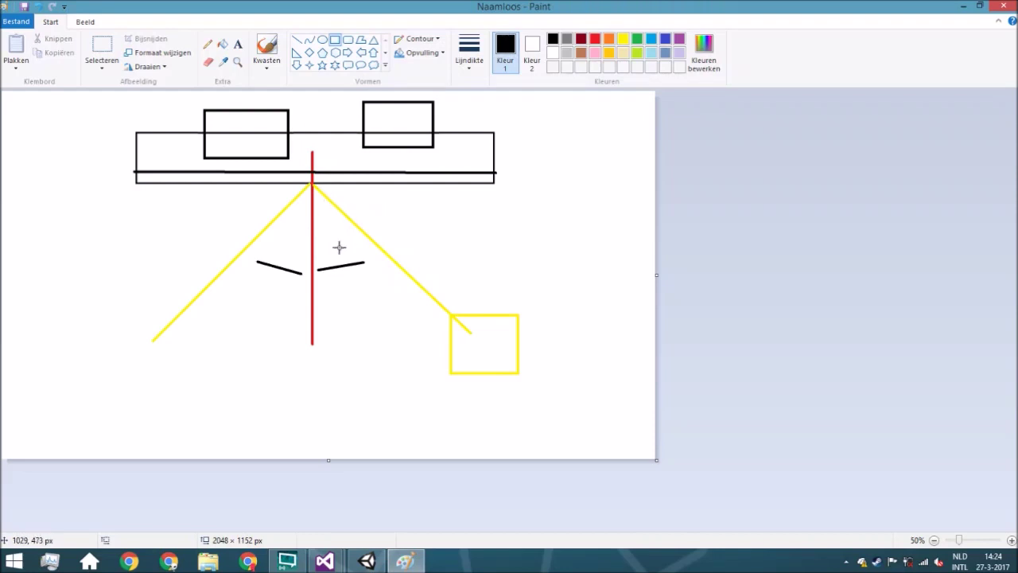
# - Draw two small black boxes beneath the short strokes beside the red line, then return to Unity
pyautogui.moveTo(351, 280); pyautogui.dragTo(359, 299)
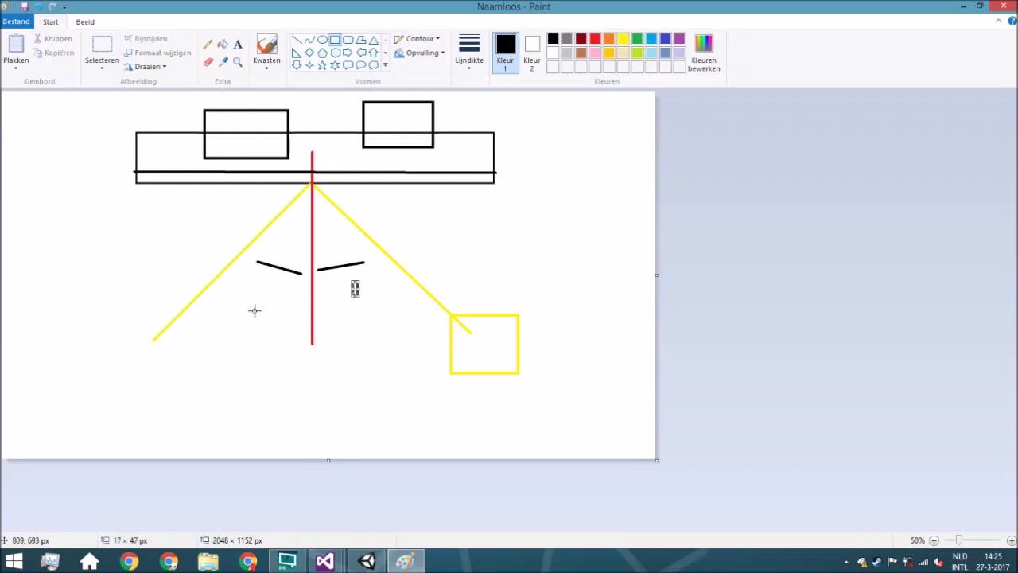
pyautogui.moveTo(265, 288); pyautogui.dragTo(276, 300)
pyautogui.click(370, 430)
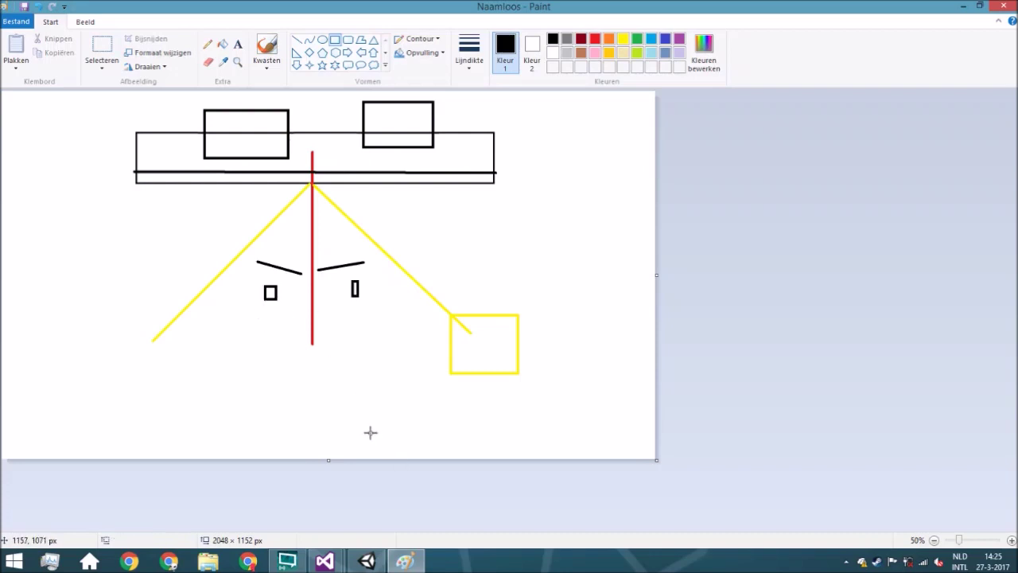
pyautogui.click(367, 562)
# - In Mirror.cs, start line 22 of CalculateRotation as 'rot.eulerAngles =', then return to Unity
pyautogui.moveTo(329, 562)
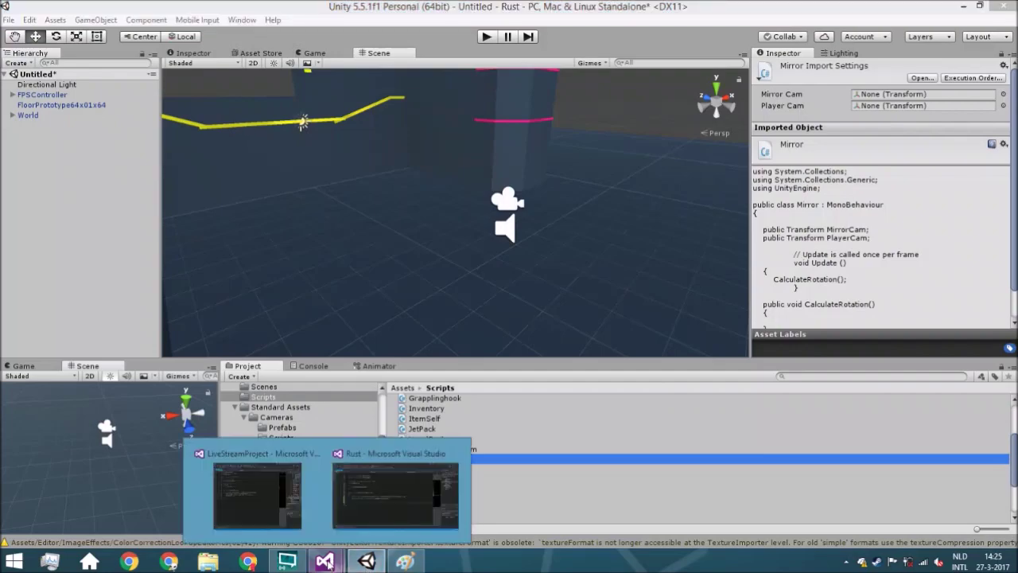
pyautogui.click(389, 489)
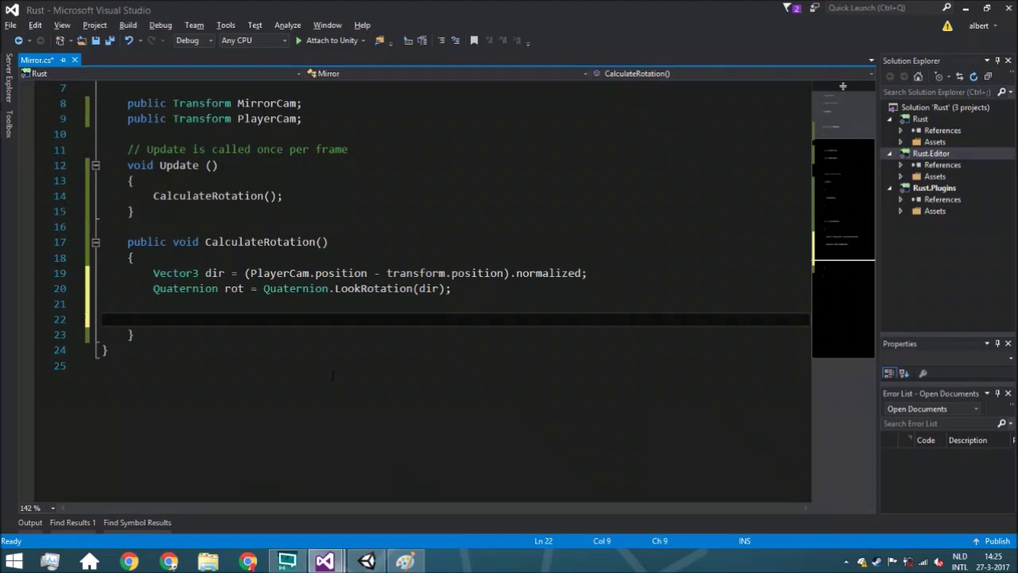
pyautogui.write('rot.eulerAngles ')
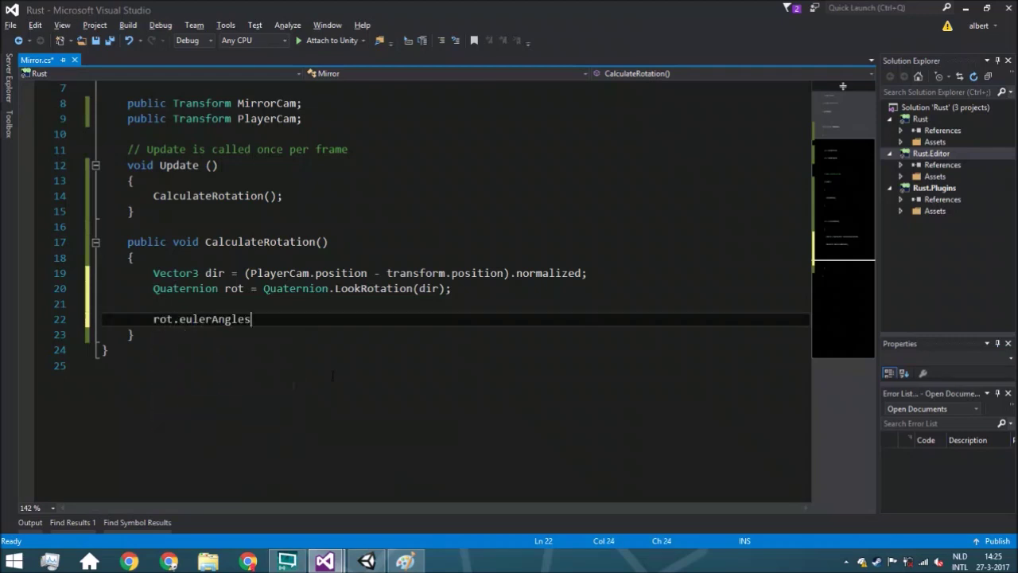
pyautogui.write('=')
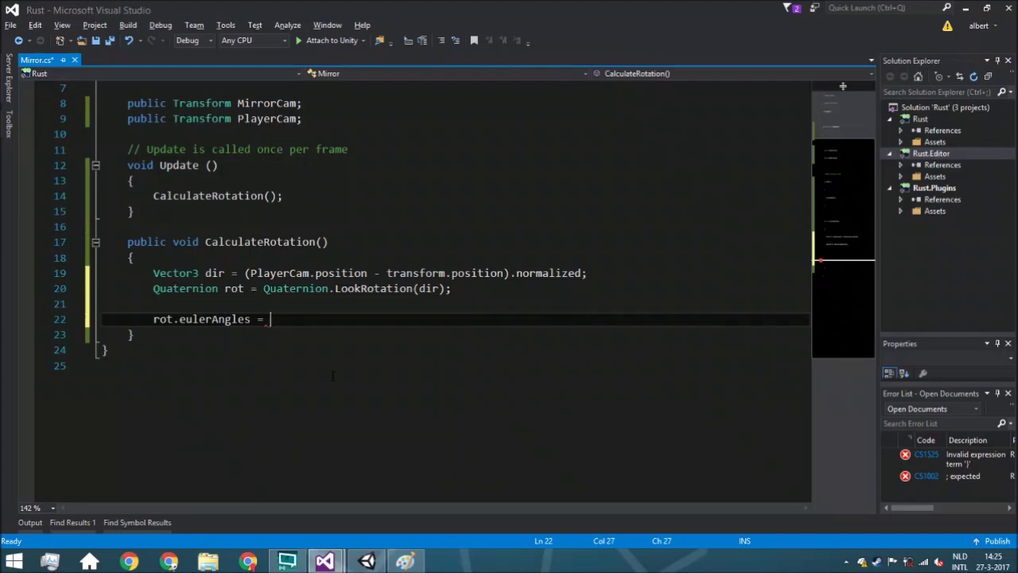
pyautogui.click(367, 561)
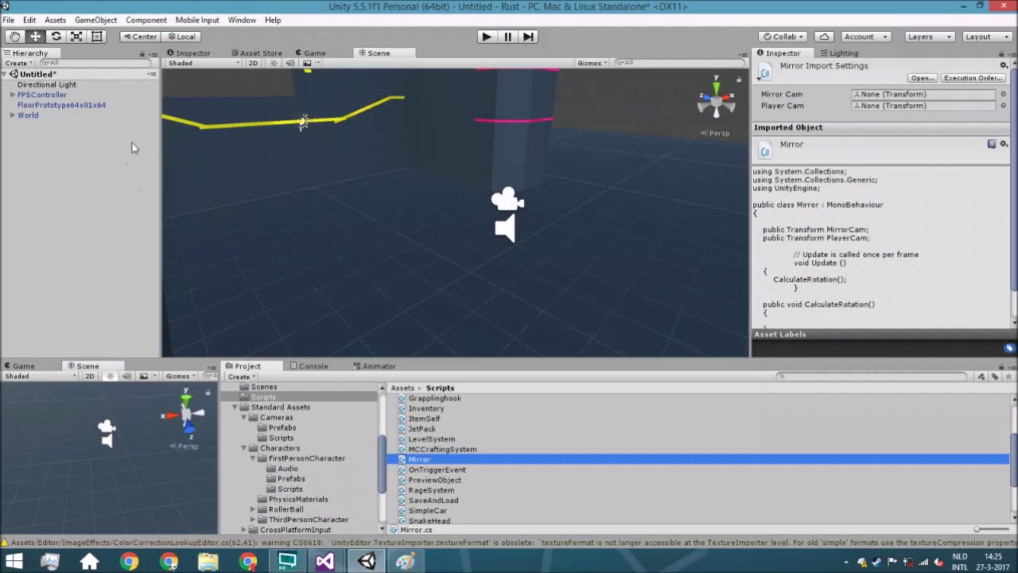
# - Select FloorPrototype64x01x64 in Unity, then go back to Mirror.cs in Visual Studio
pyautogui.click(80, 103)
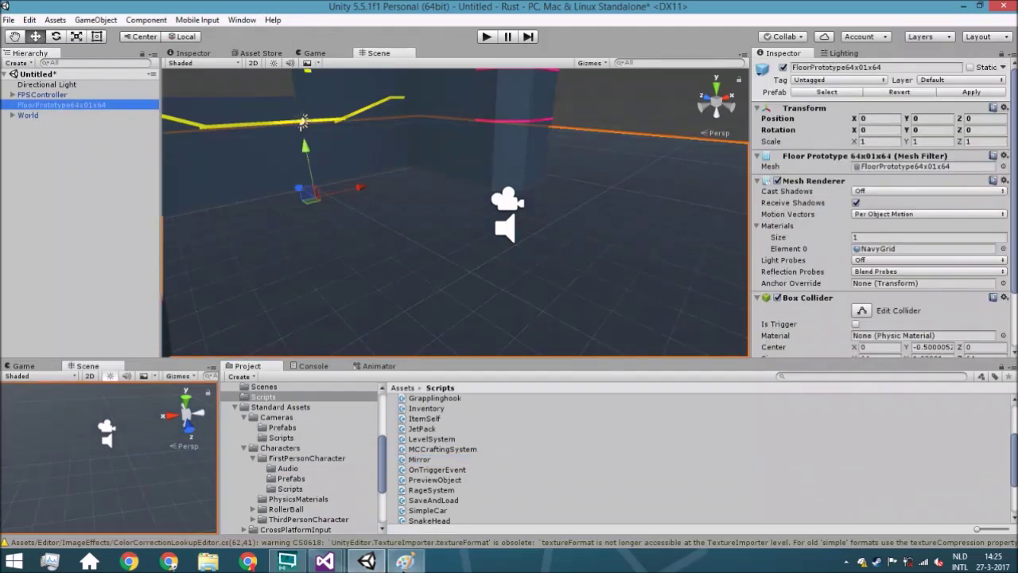
pyautogui.click(397, 563)
pyautogui.moveTo(325, 560)
pyautogui.click(390, 497)
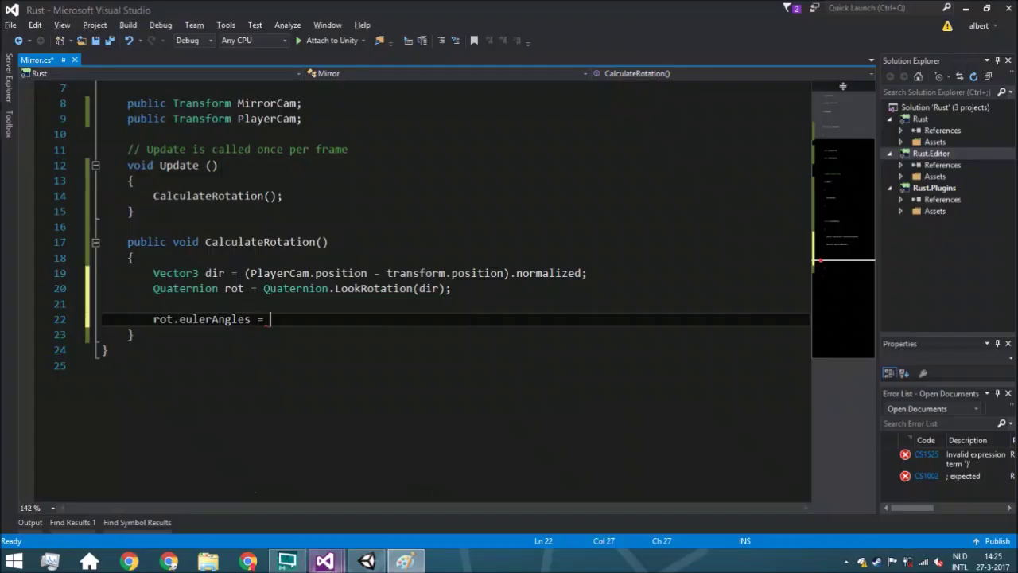
# - Complete line 22 as 'rot.eulerAngles = transform.eulerAngles - rot.eulerAngles;' and save Mirror.cs
pyautogui.write('transform.eul')
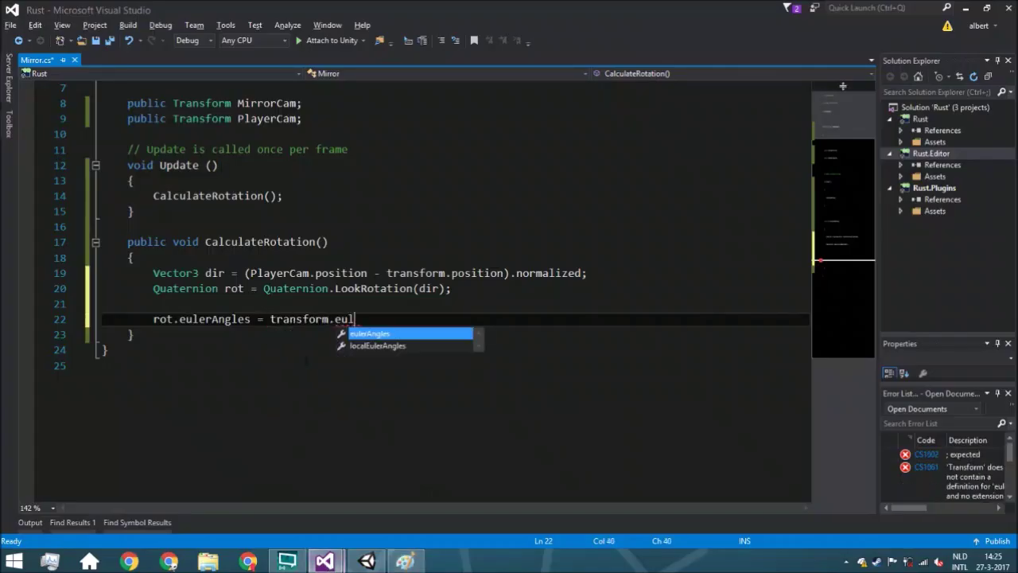
pyautogui.press('Tab')
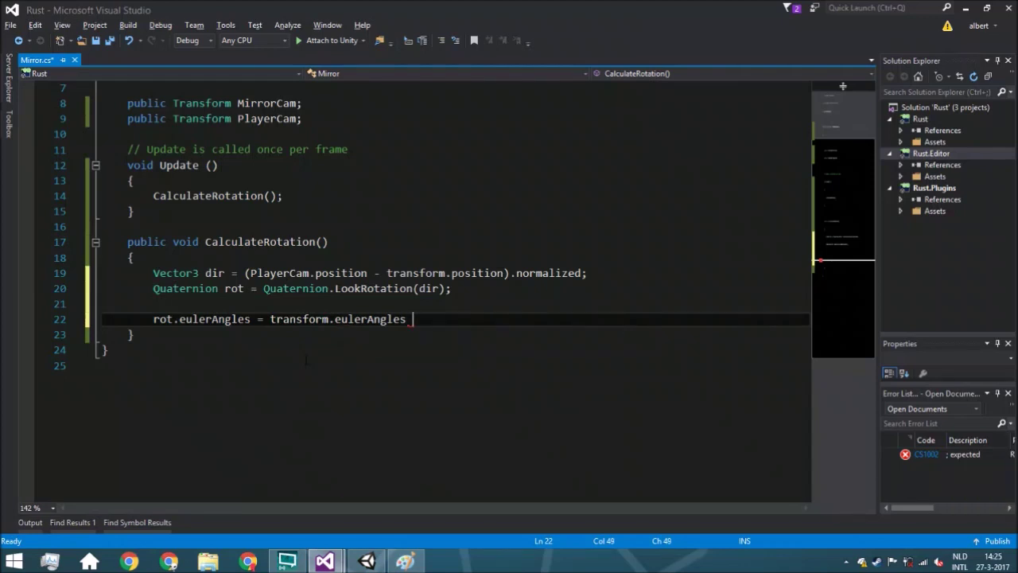
pyautogui.write('-')
pyautogui.write(' rot.e')
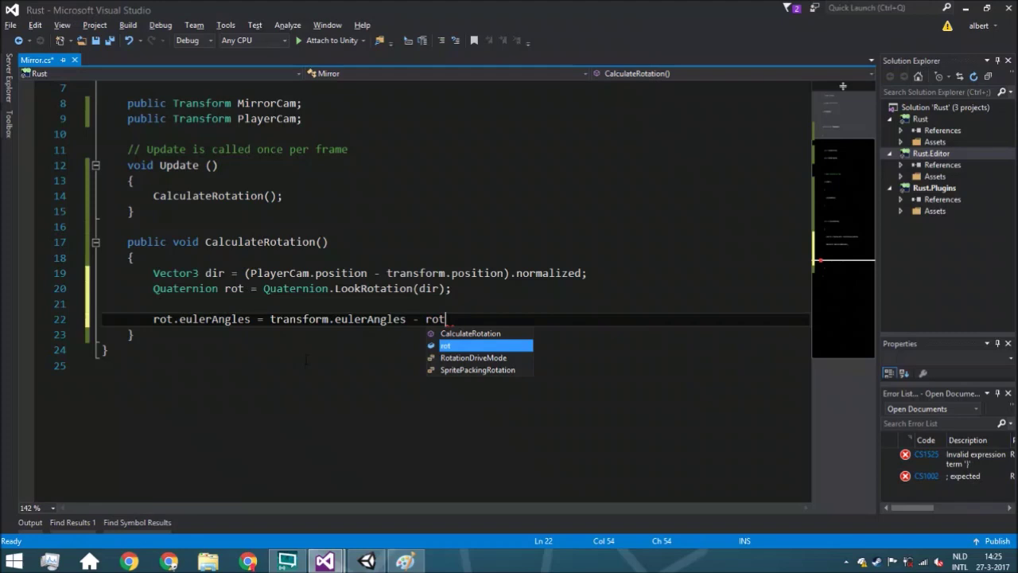
pyautogui.write('ul')
pyautogui.press('Tab')
pyautogui.write(';')
pyautogui.hotkey('ctrl', 's')
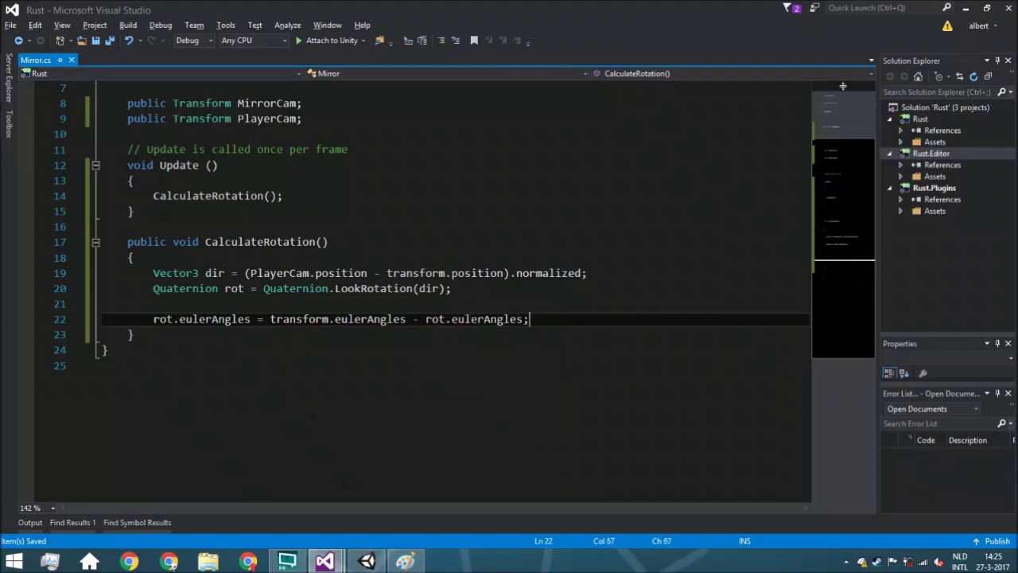
pyautogui.click(366, 562)
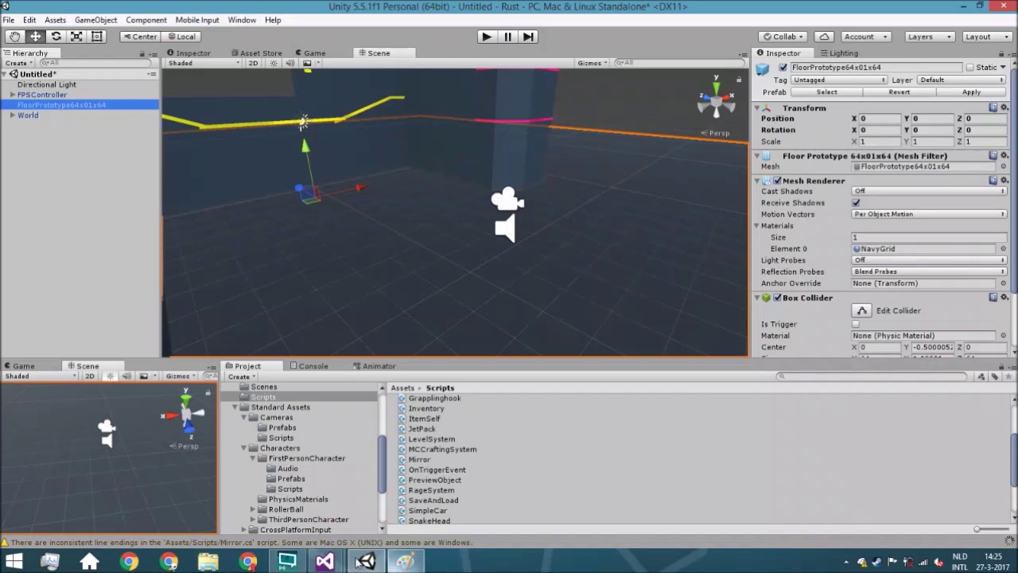
# - Bring the Paint diagram of the mirror and camera setup back to the front
pyautogui.click(405, 562)
pyautogui.click(398, 118)
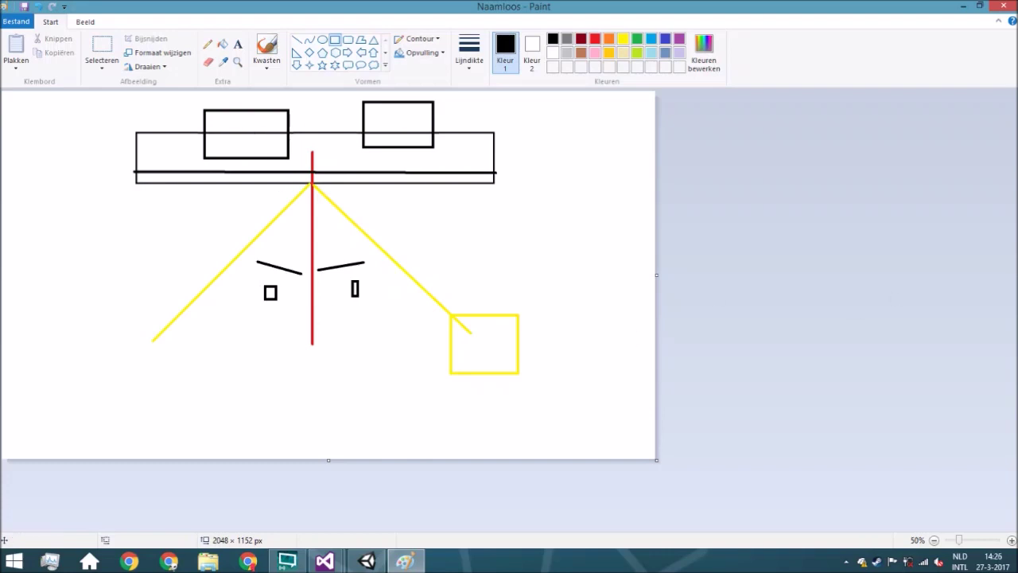
# - Go back through Unity to the Rust solution's Mirror.cs window in Visual Studio
pyautogui.click(374, 557)
pyautogui.moveTo(326, 561)
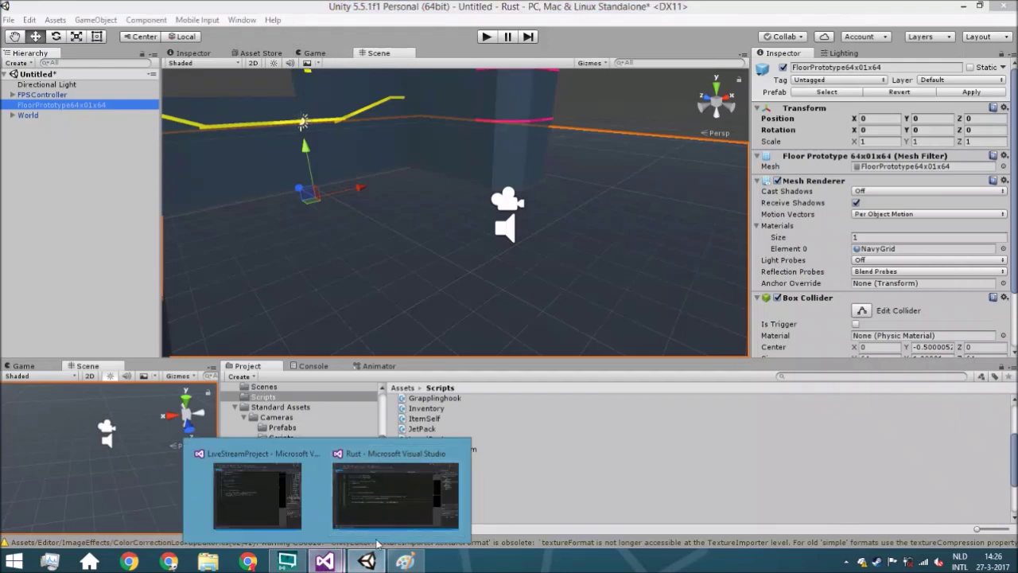
pyautogui.click(395, 485)
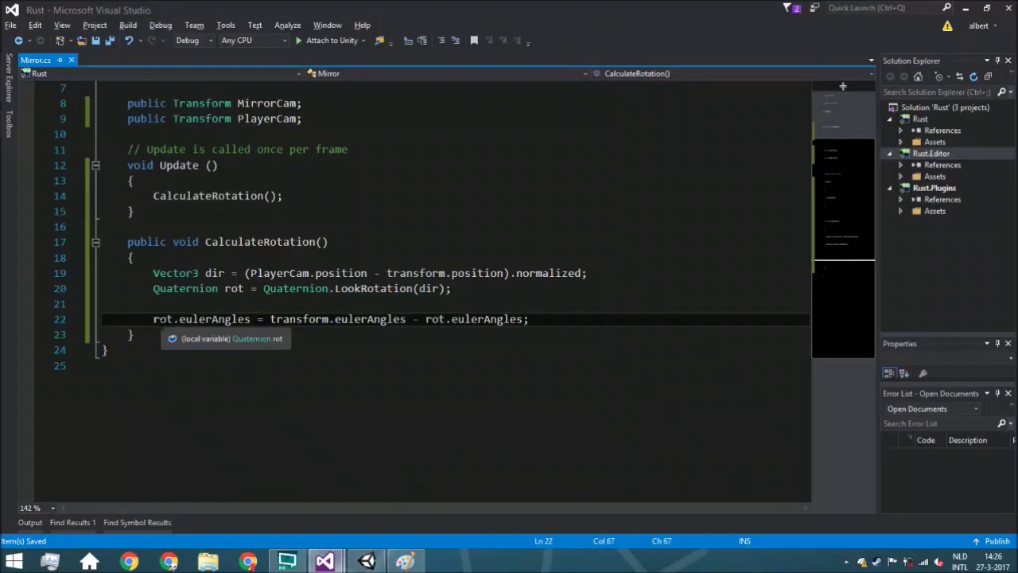
# - Add 'MirrorCam.localRotation = rot;' at the end of CalculateRotation, then return to Unity
pyautogui.press('Return')
pyautogui.press('Return')
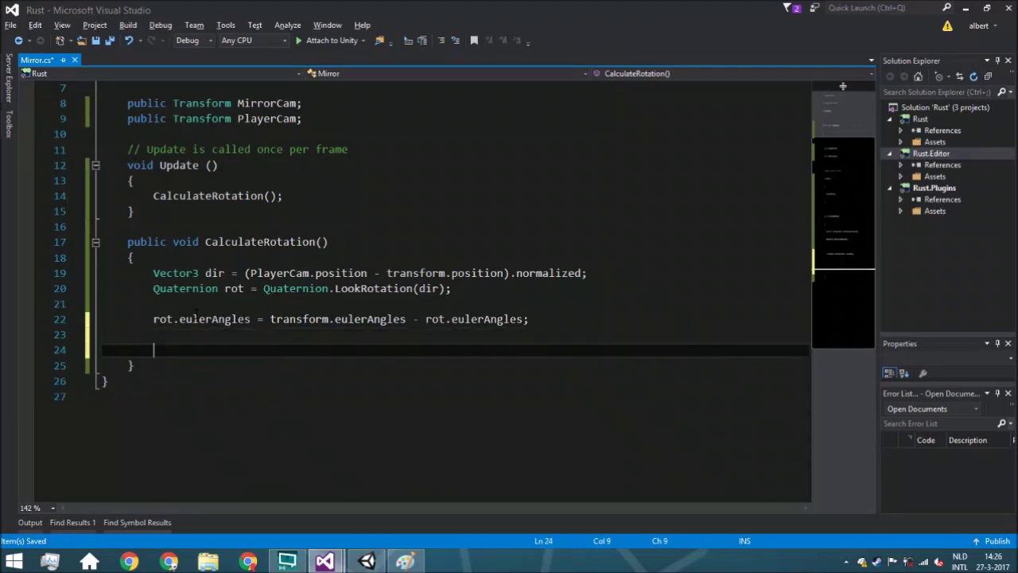
pyautogui.write('camm')
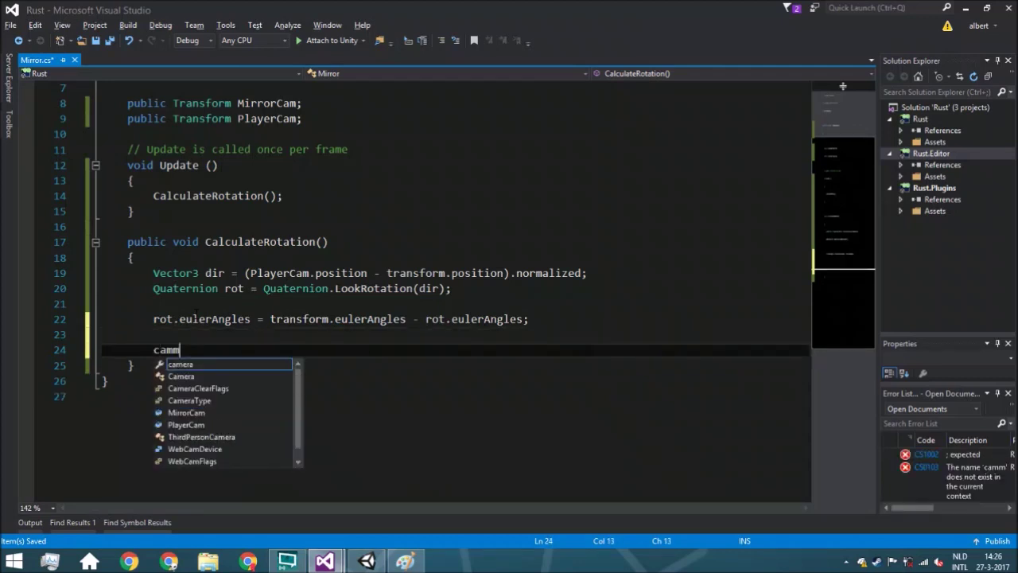
pyautogui.press('BackSpace')
pyautogui.press('BackSpace')
pyautogui.press('BackSpace')
pyautogui.press('BackSpace')
pyautogui.write('mirr')
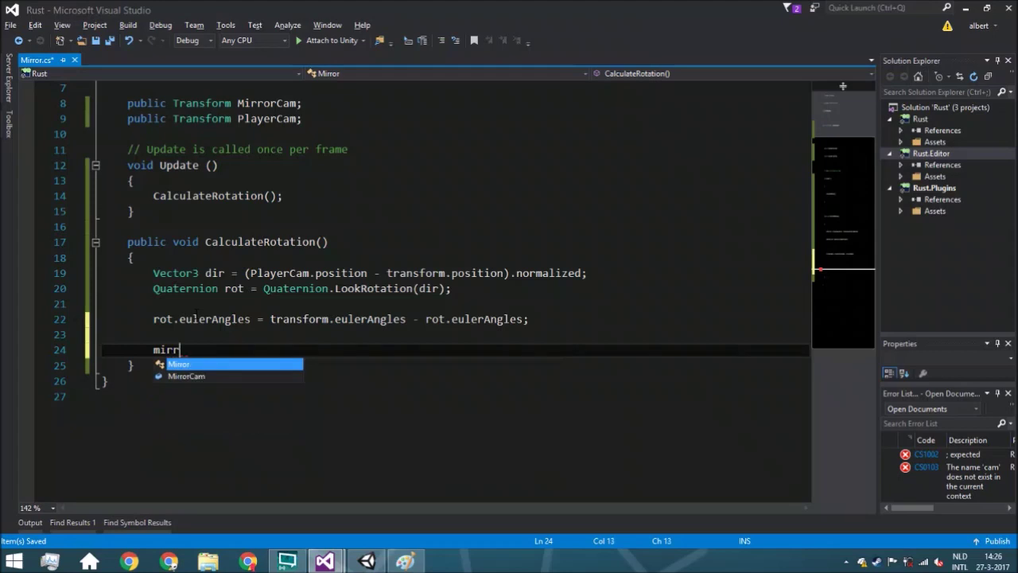
pyautogui.press('Down')
pyautogui.write('.rot')
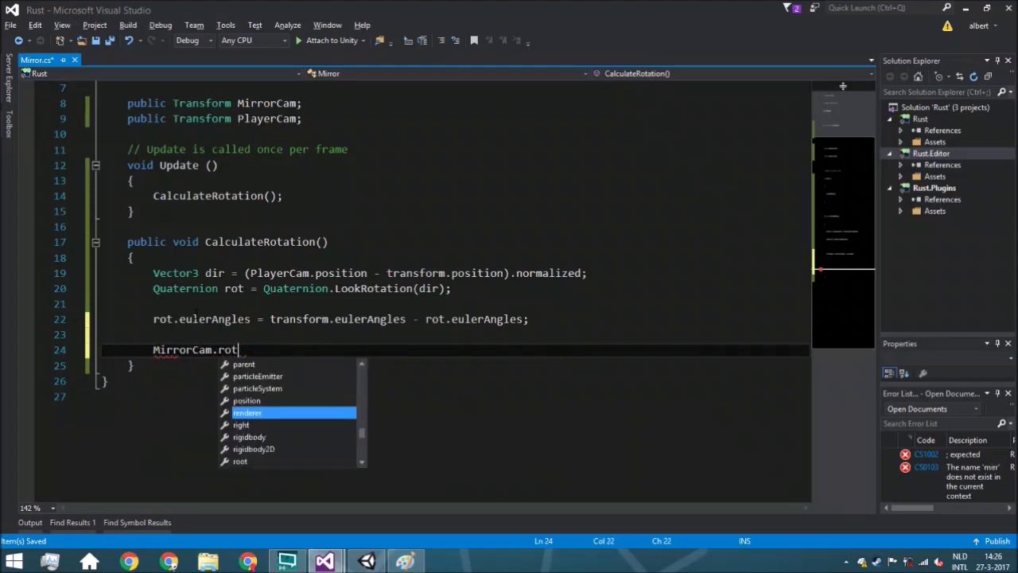
pyautogui.press('Up')
pyautogui.press('Up')
pyautogui.press('Up')
pyautogui.press('Up')
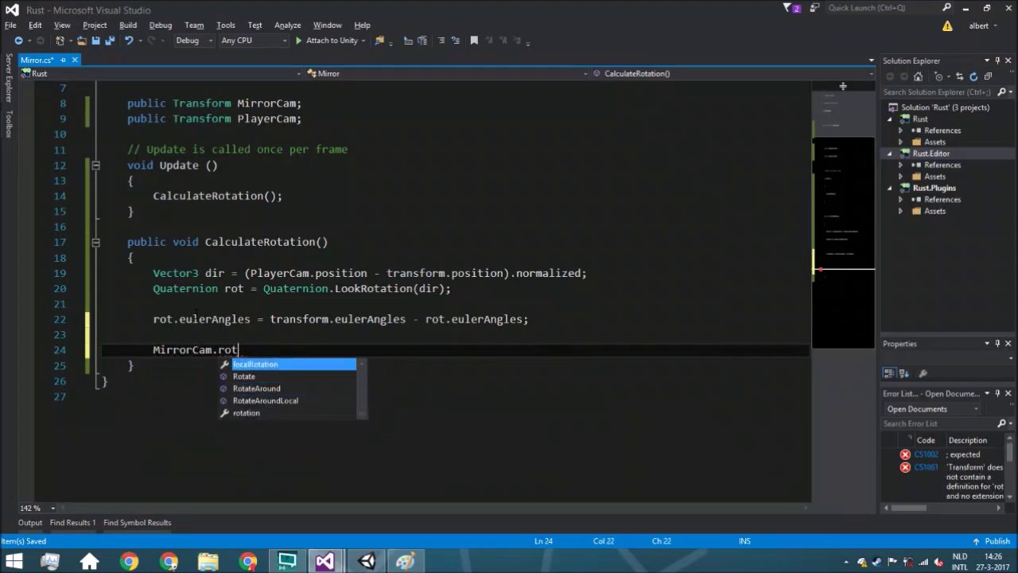
pyautogui.press('Tab')
pyautogui.write('=')
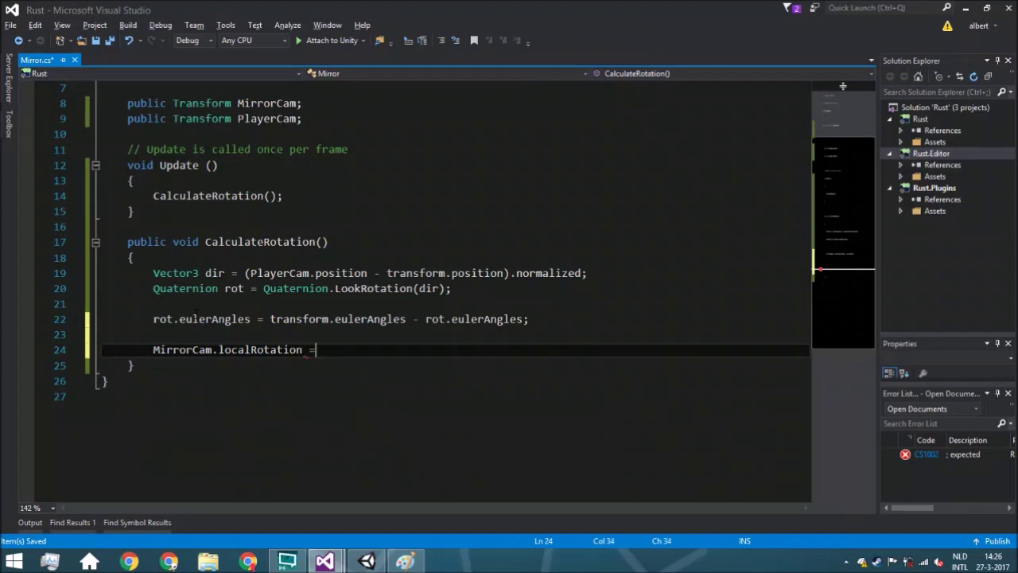
pyautogui.write(' rot;')
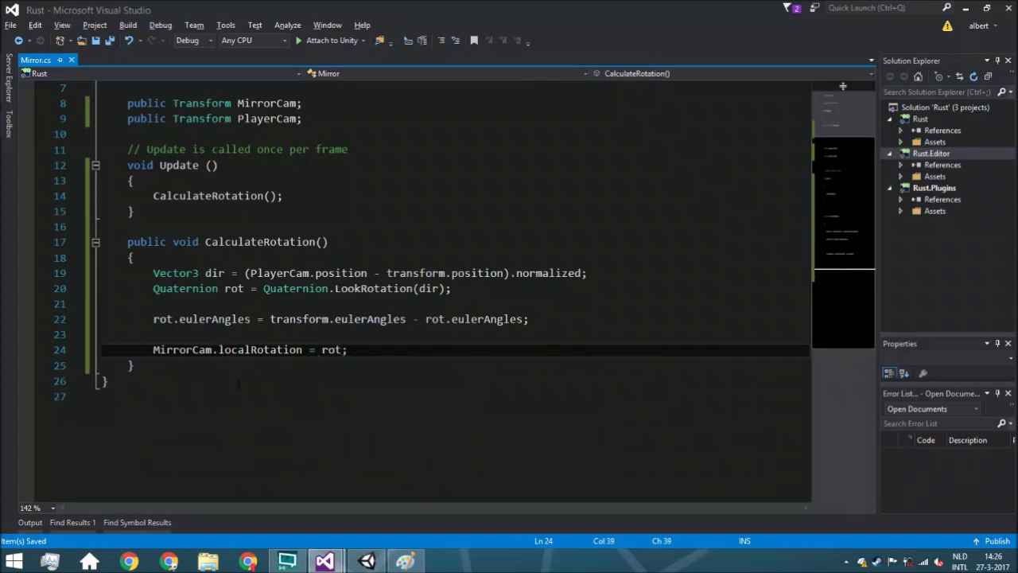
pyautogui.click(367, 562)
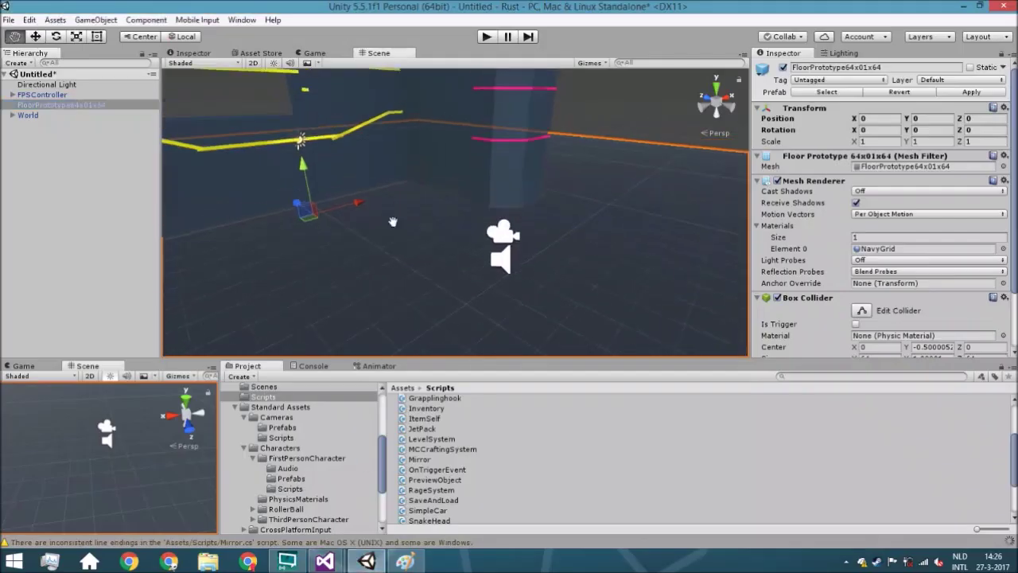
# - Create an empty GameObject, rename it Mirror, and add the Mirror script component
pyautogui.rightClick(83, 151)
pyautogui.click(125, 257)
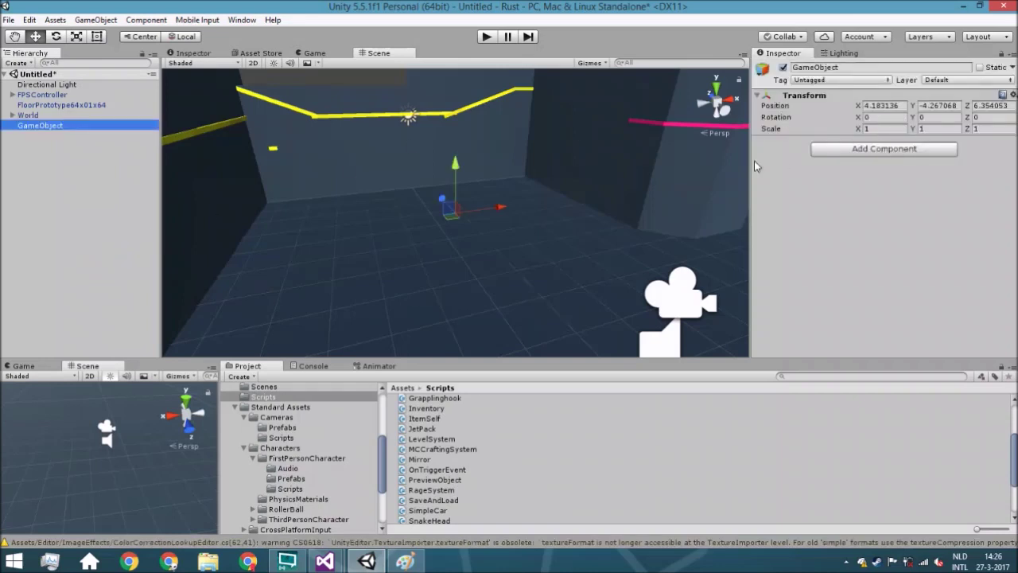
pyautogui.click(852, 69)
pyautogui.write('Mirror')
pyautogui.press('Return')
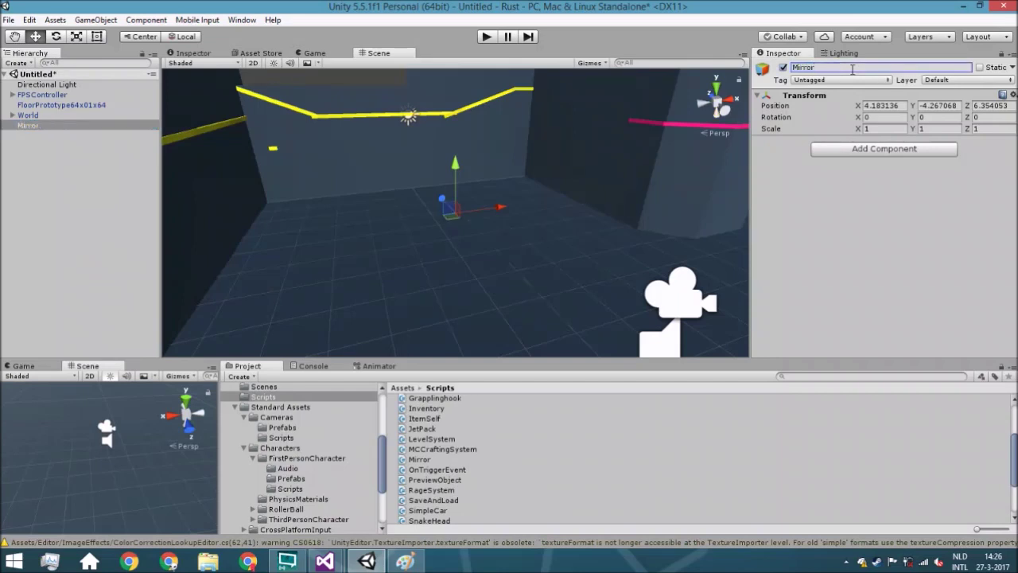
pyautogui.click(913, 149)
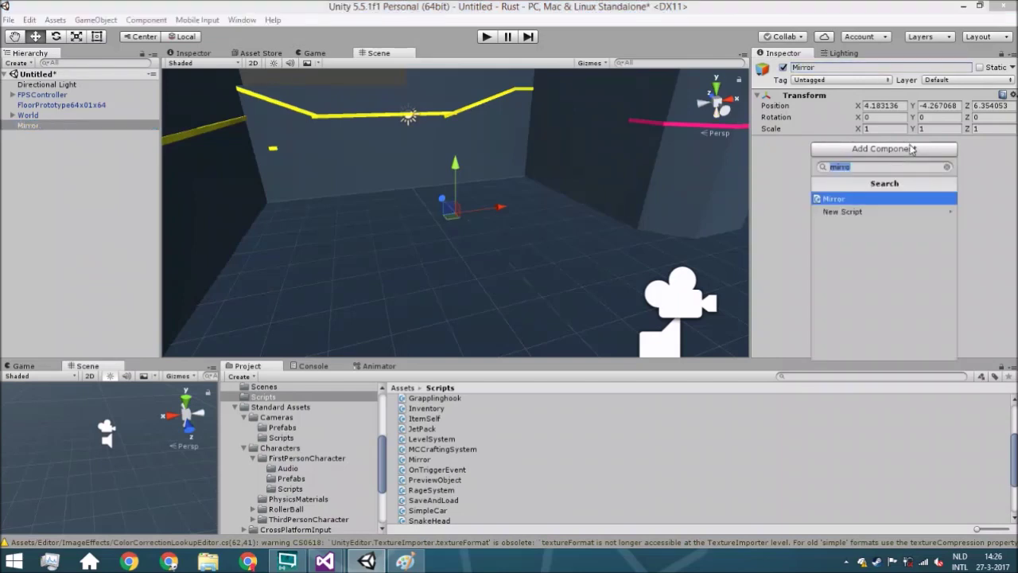
pyautogui.press('Return')
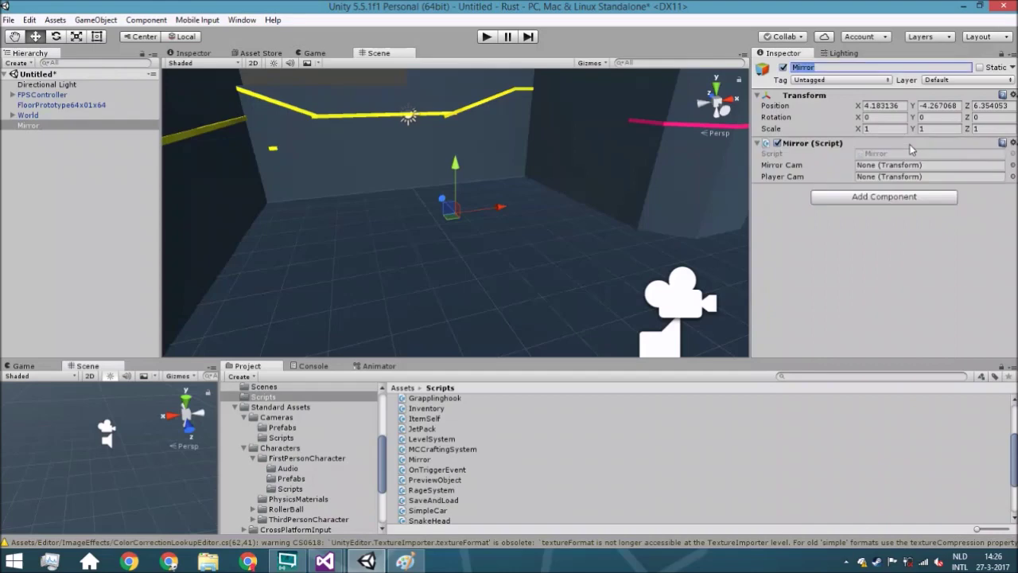
# - Add a child cube under Mirror and move Mirror to about 2.18, 0.92, -4
pyautogui.rightClick(19, 123)
pyautogui.moveTo(84, 241)
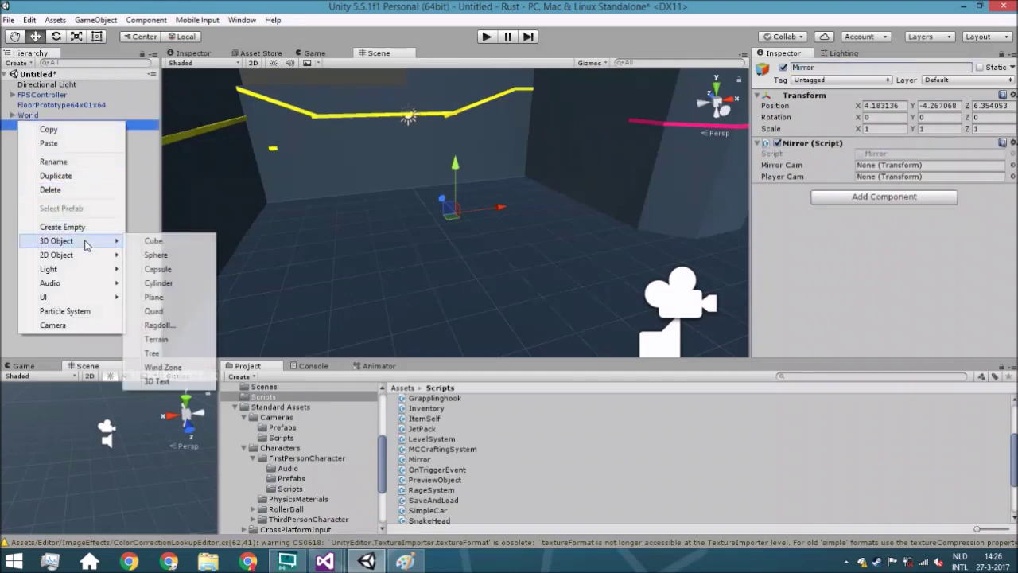
pyautogui.click(183, 241)
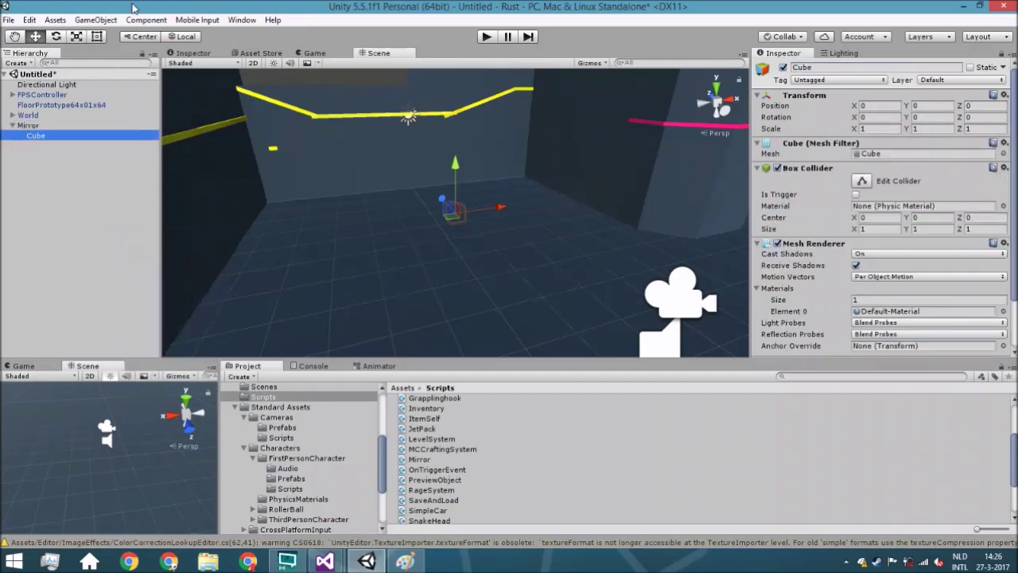
pyautogui.click(27, 125)
pyautogui.moveTo(455, 165); pyautogui.dragTo(668, 188)
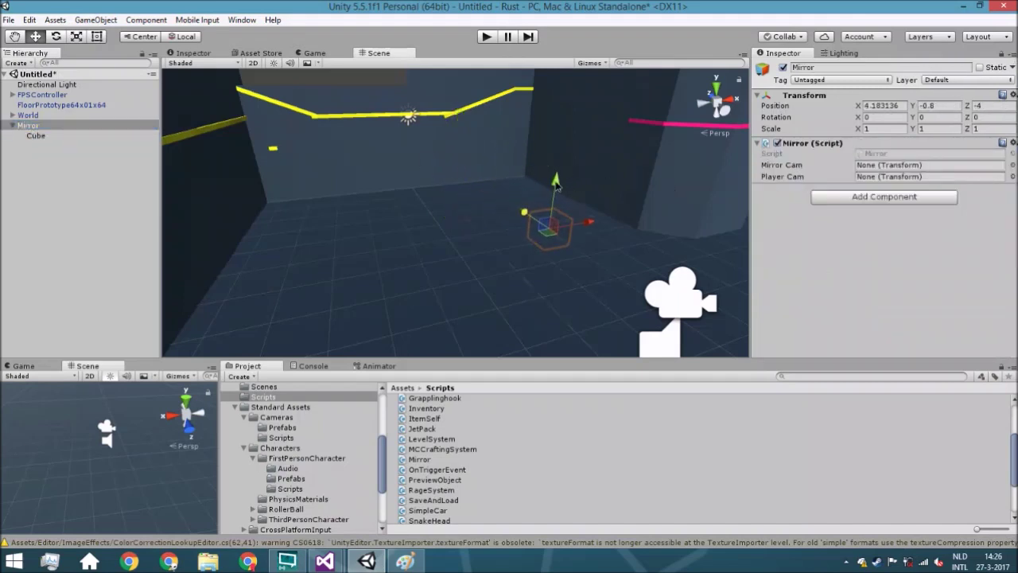
pyautogui.moveTo(557, 183); pyautogui.dragTo(561, 157)
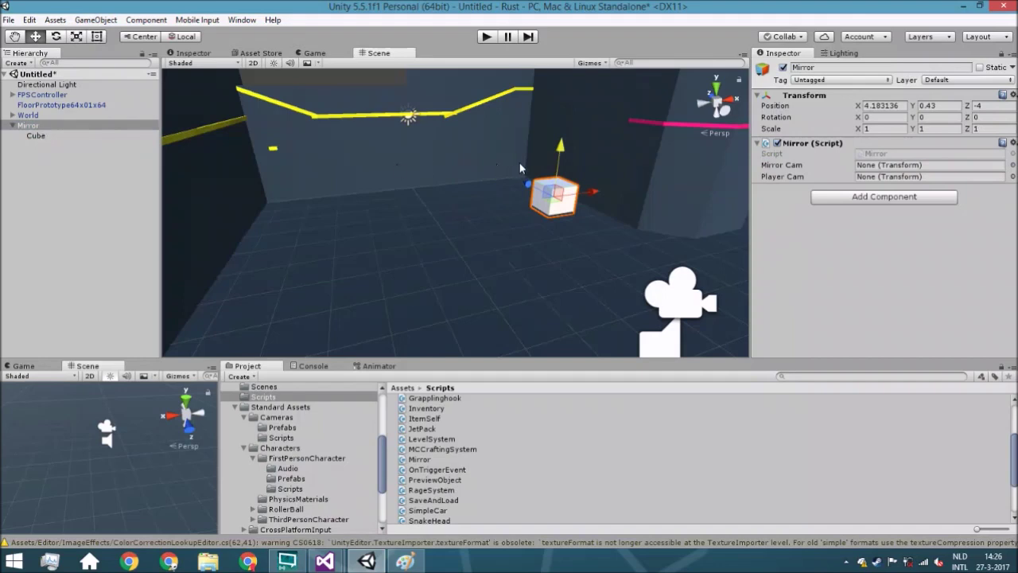
pyautogui.moveTo(598, 196); pyautogui.dragTo(547, 187)
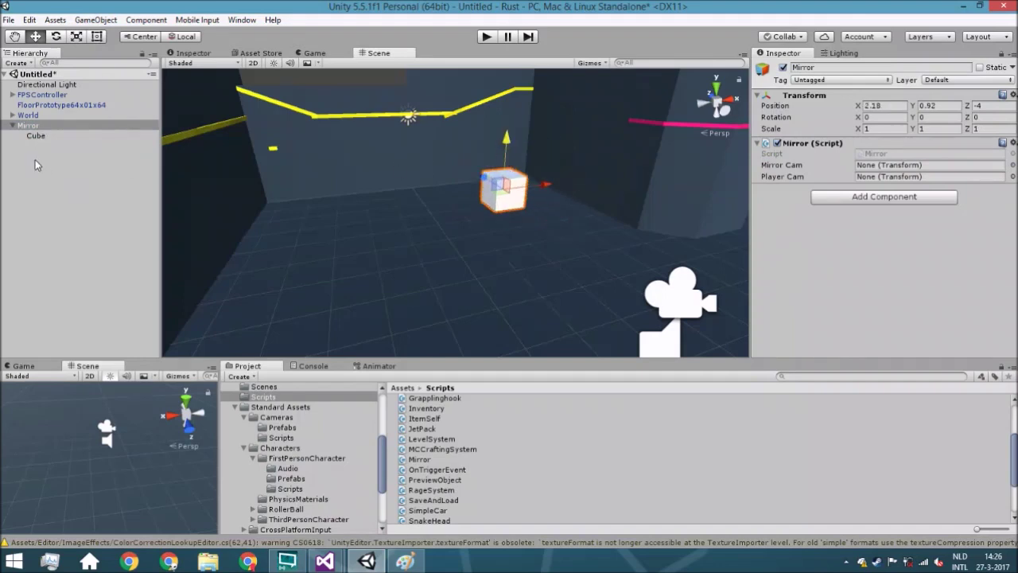
# - Rename the cube Border and flatten it to a Z scale of 0.1
pyautogui.click(45, 135)
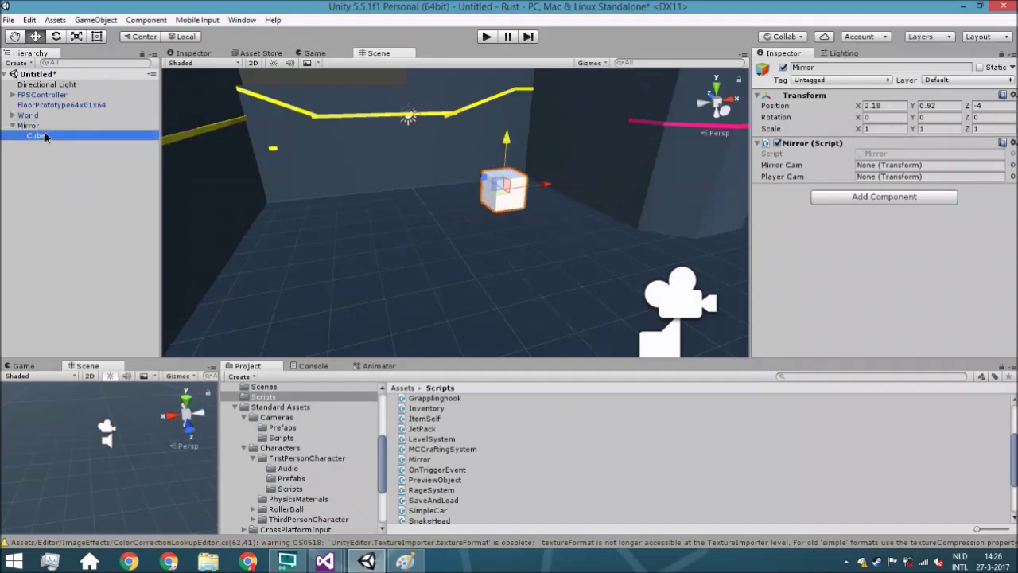
pyautogui.click(838, 67)
pyautogui.write('Border')
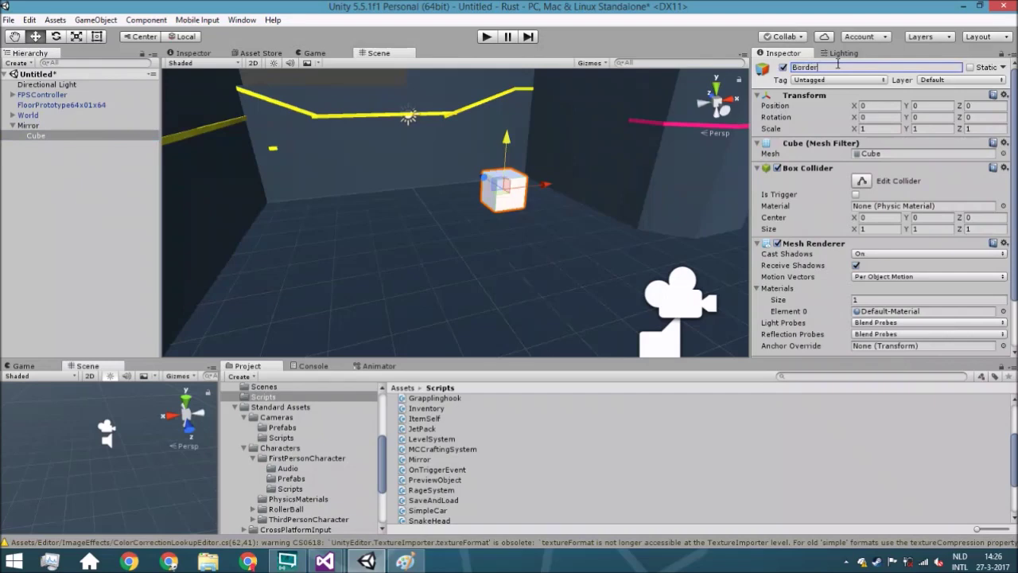
pyautogui.keyDown('alt'); pyautogui.moveTo(605, 245); pyautogui.dragTo(509, 227); pyautogui.keyUp('alt')
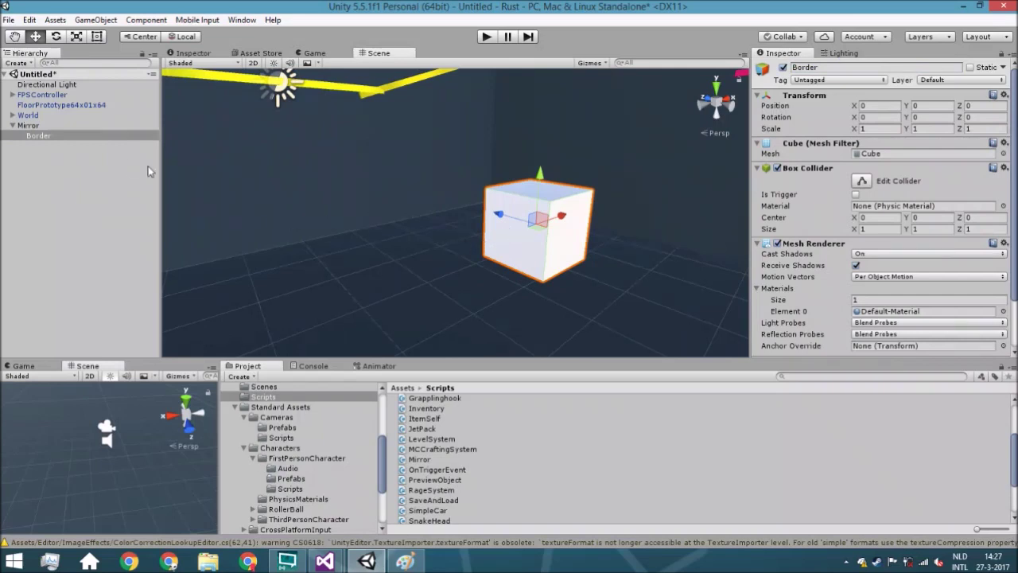
pyautogui.click(43, 125)
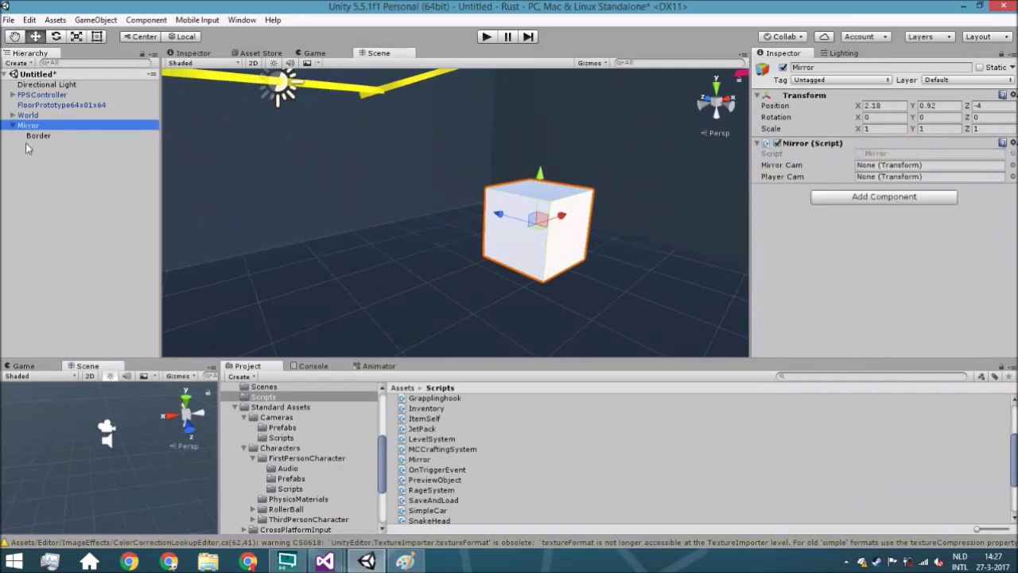
pyautogui.click(47, 137)
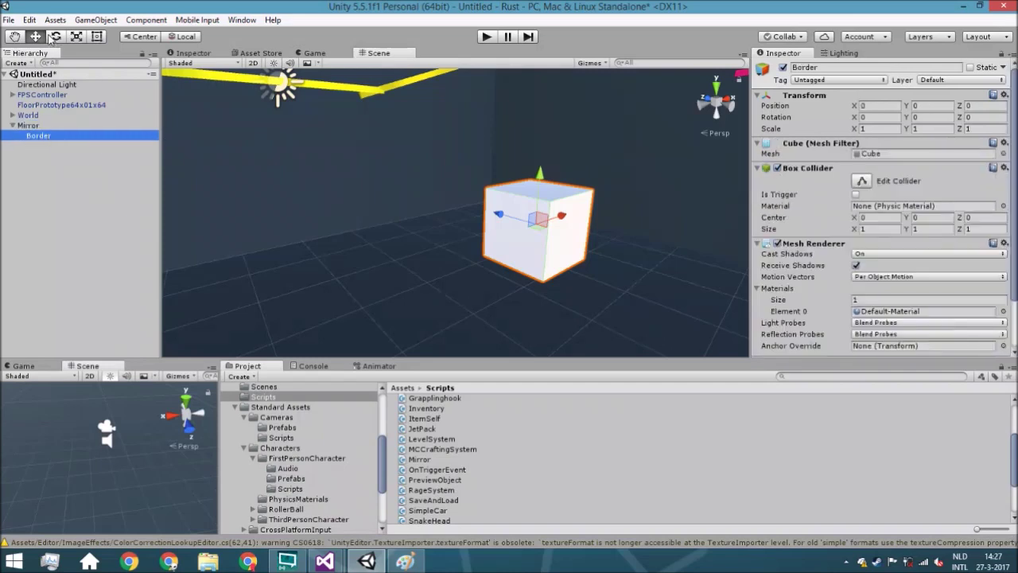
pyautogui.click(76, 37)
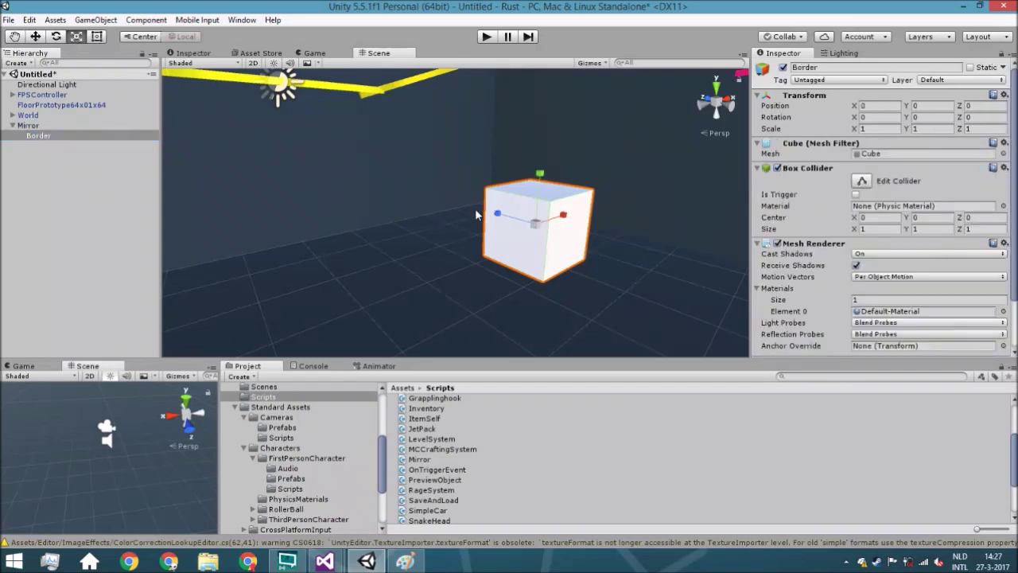
pyautogui.moveTo(505, 210); pyautogui.dragTo(533, 219)
pyautogui.rightClick(49, 136)
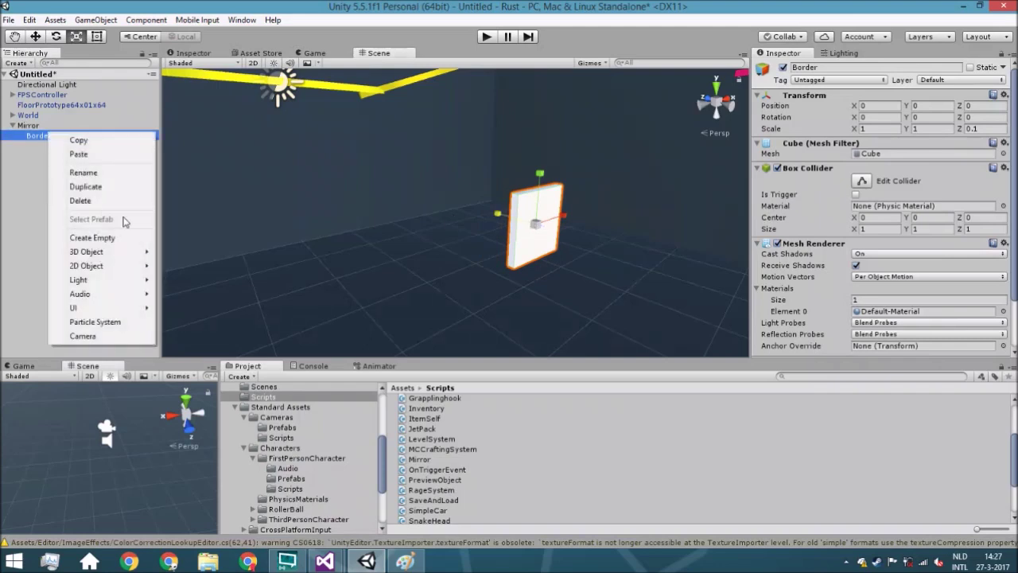
# - Duplicate Border as MirrorSelf and remove its Box Collider
pyautogui.click(111, 188)
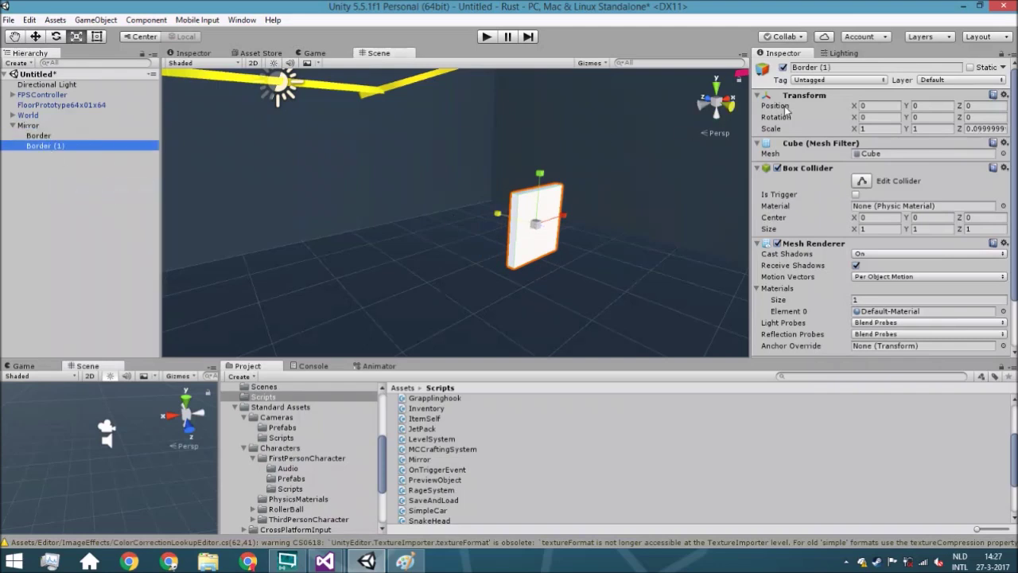
pyautogui.click(871, 67)
pyautogui.write('Mirr')
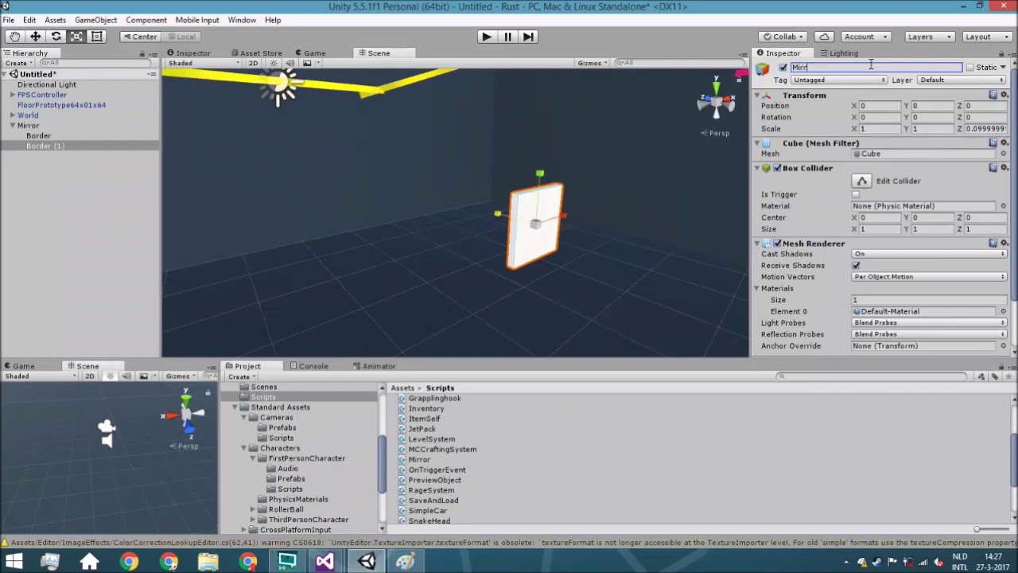
pyautogui.write('orSelf')
pyautogui.press('Return')
pyautogui.click(1004, 168)
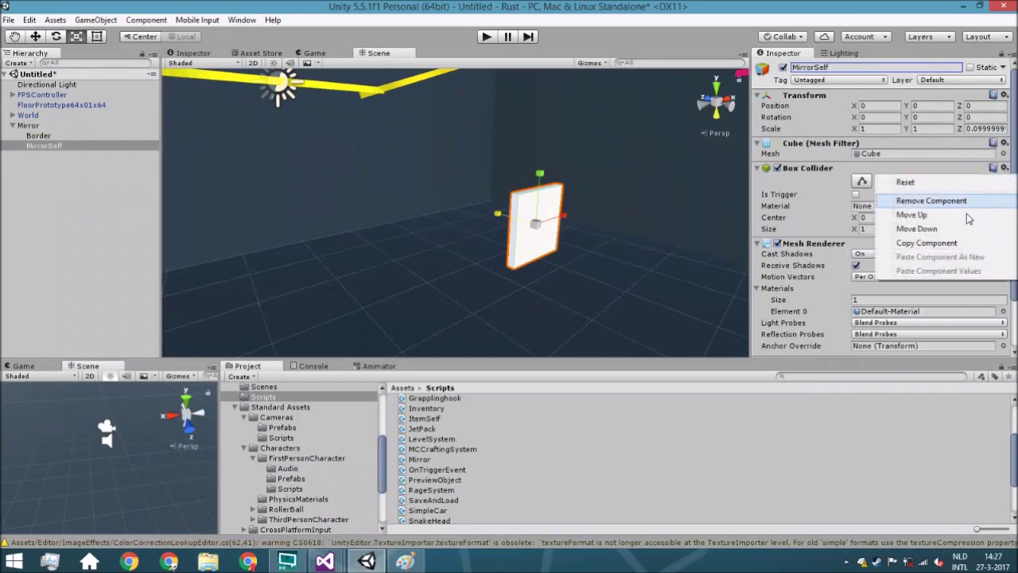
pyautogui.click(960, 203)
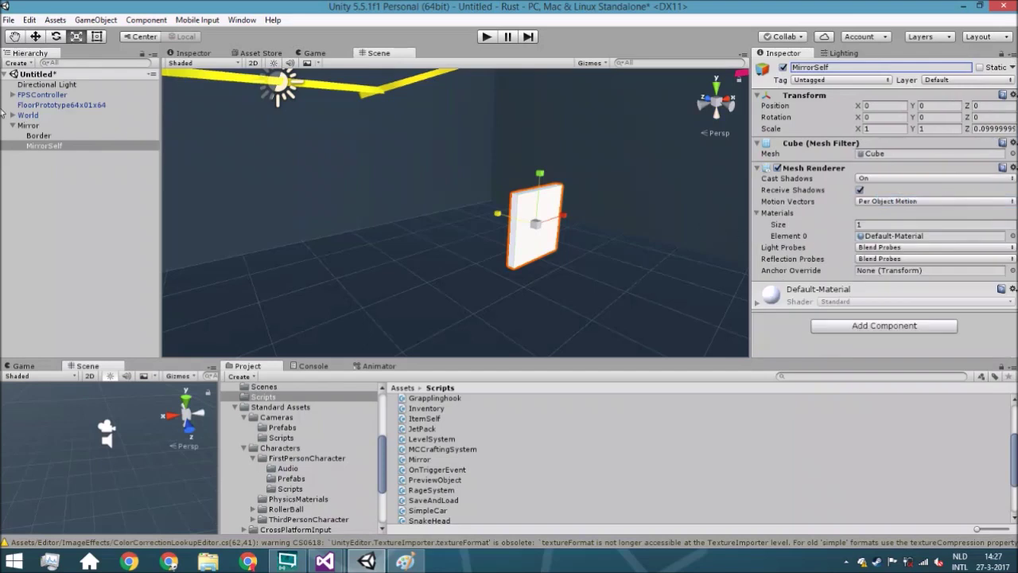
# - Add an empty child named CameraRotation under Mirror
pyautogui.rightClick(40, 127)
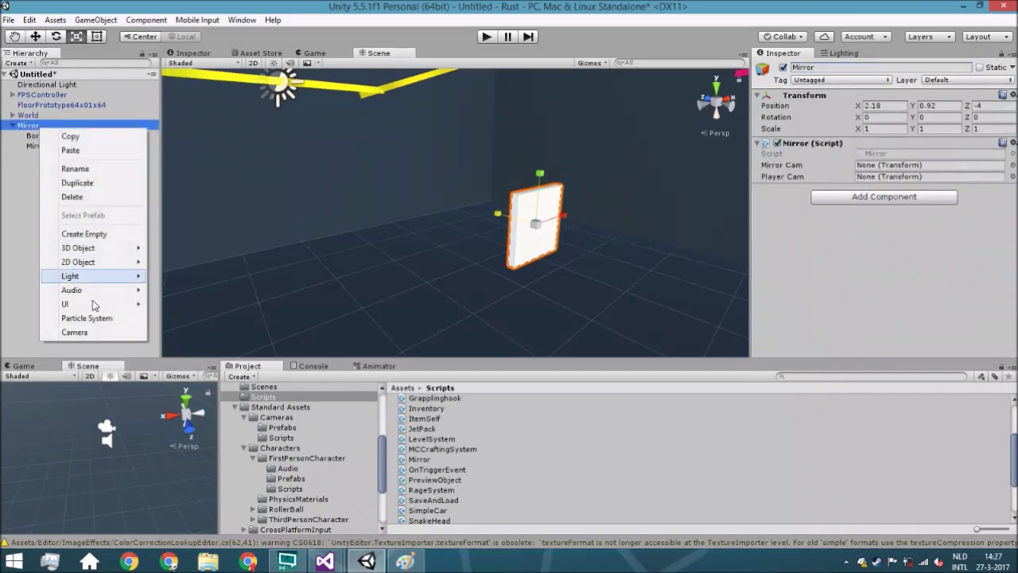
pyautogui.click(100, 234)
pyautogui.click(864, 67)
pyautogui.write('CameraRotation')
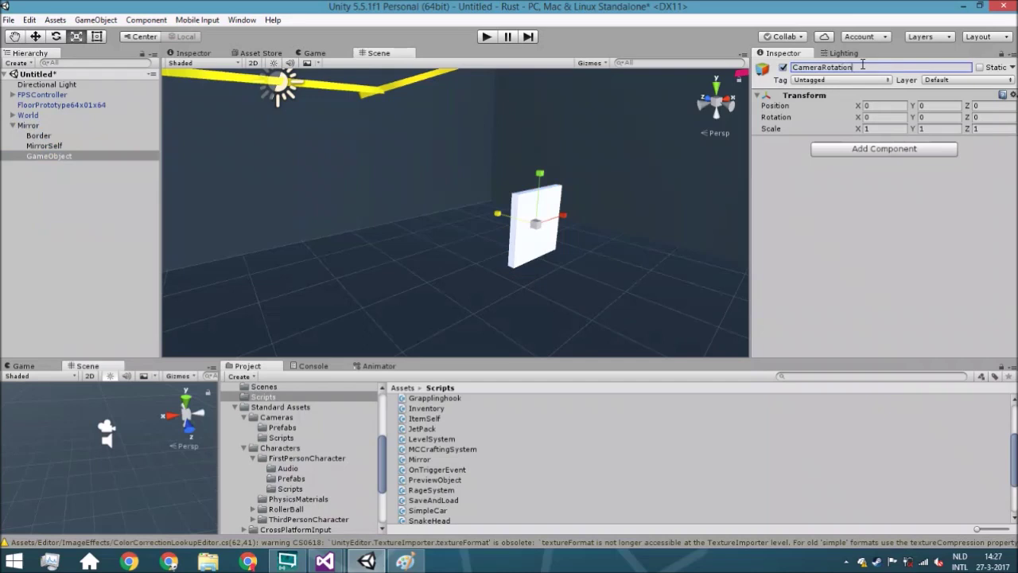
pyautogui.press('Return')
pyautogui.click(35, 37)
# - Create a Camera under Mirror > CameraRotation and frame the Mirror in the Scene view
pyautogui.rightClick(64, 155)
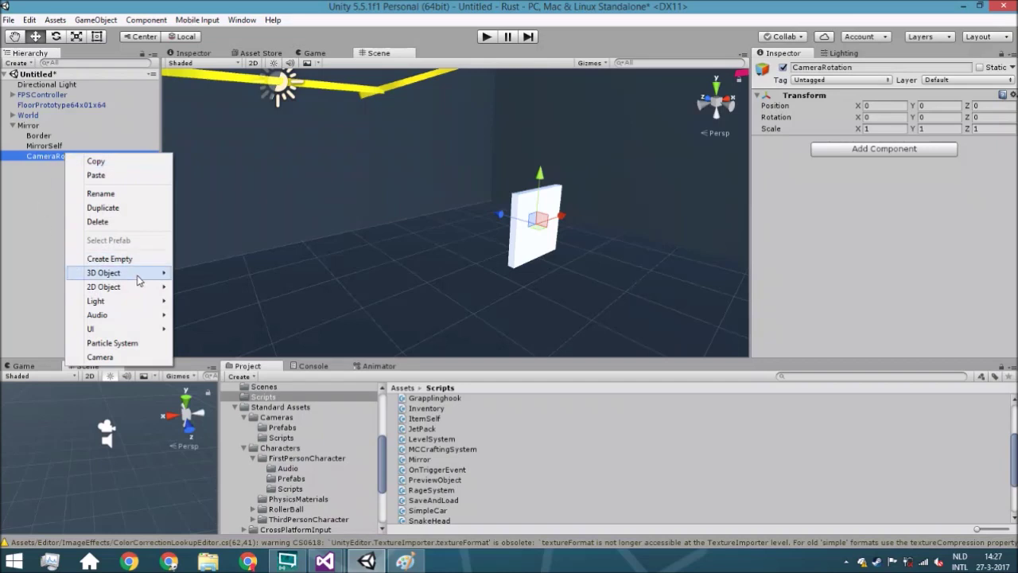
pyautogui.click(125, 360)
pyautogui.keyDown('alt'); pyautogui.moveTo(461, 191); pyautogui.dragTo(531, 195); pyautogui.keyUp('alt')
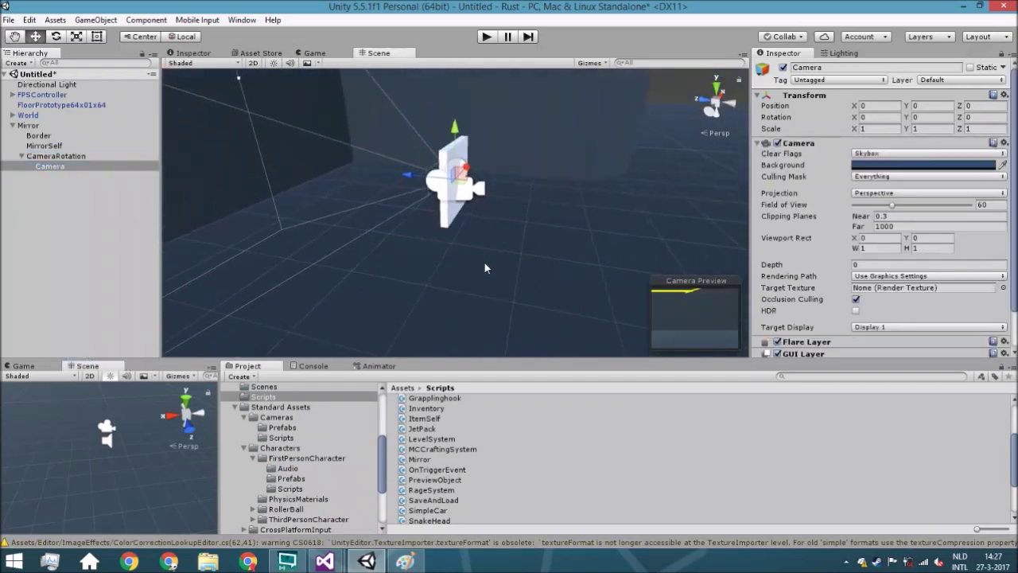
pyautogui.scroll(5, 556, 186)
pyautogui.scroll(-5, 551, 187)
pyautogui.keyDown('alt'); pyautogui.moveTo(550, 189); pyautogui.dragTo(517, 199); pyautogui.keyUp('alt')
pyautogui.click(45, 125)
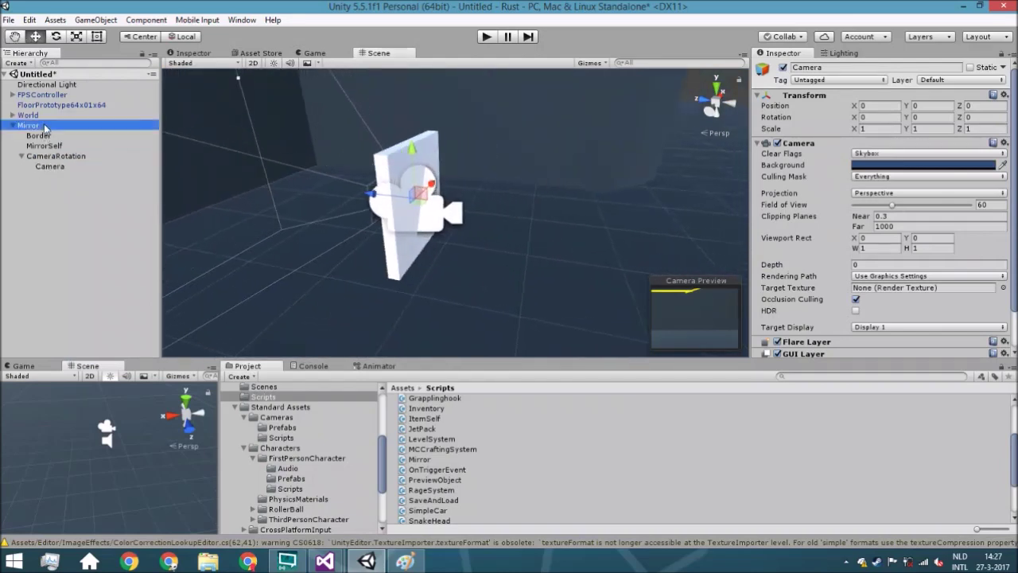
pyautogui.keyDown('alt'); pyautogui.moveTo(214, 160); pyautogui.dragTo(308, 188); pyautogui.keyUp('alt')
pyautogui.press('w')
pyautogui.press('f')
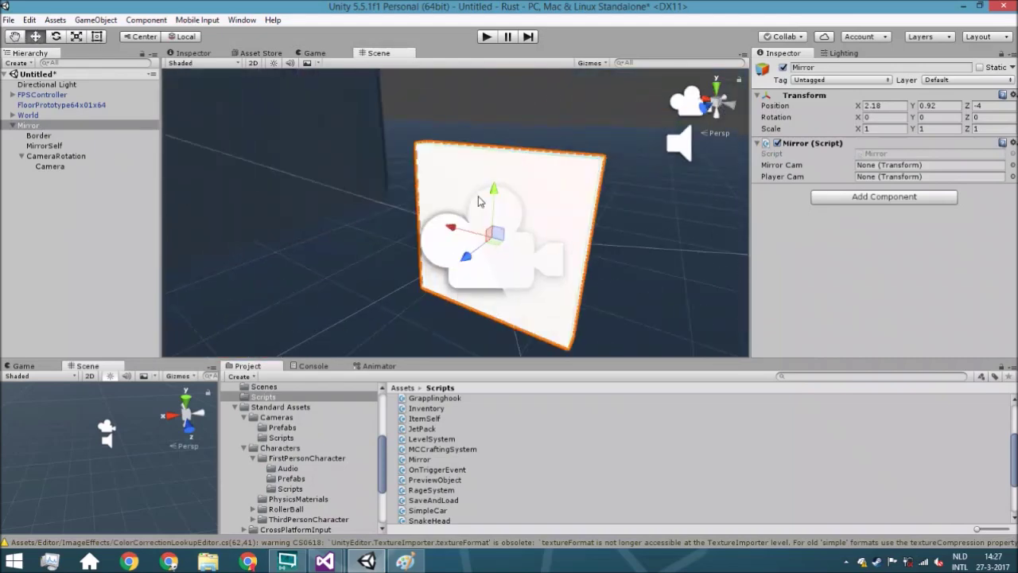
# - Turn the Mirror object to a Y rotation of 180
pyautogui.click(41, 127)
pyautogui.click(937, 117)
pyautogui.write('180')
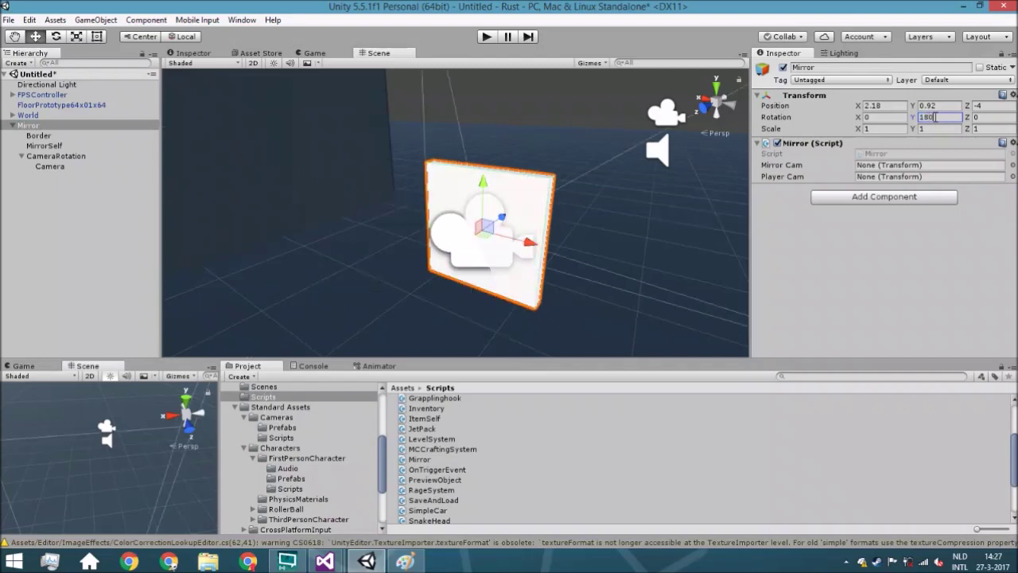
pyautogui.keyDown('alt'); pyautogui.moveTo(545, 200); pyautogui.dragTo(496, 232); pyautogui.keyUp('alt')
pyautogui.scroll(5, 489, 230)
pyautogui.scroll(-5, 474, 226)
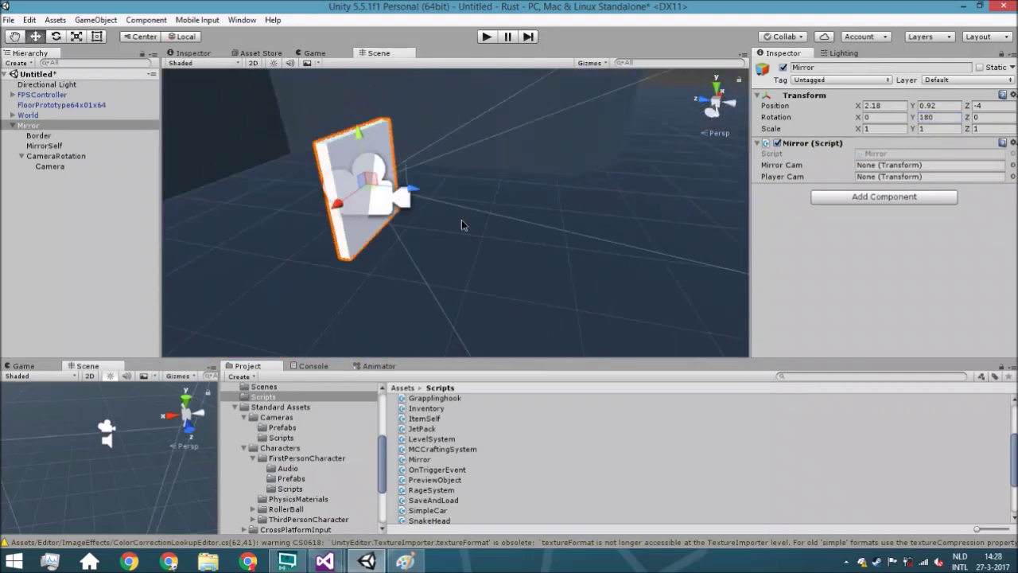
# - Set the mirror Camera's near clipping plane to 0.5 and its position Z to -0.5
pyautogui.click(27, 126)
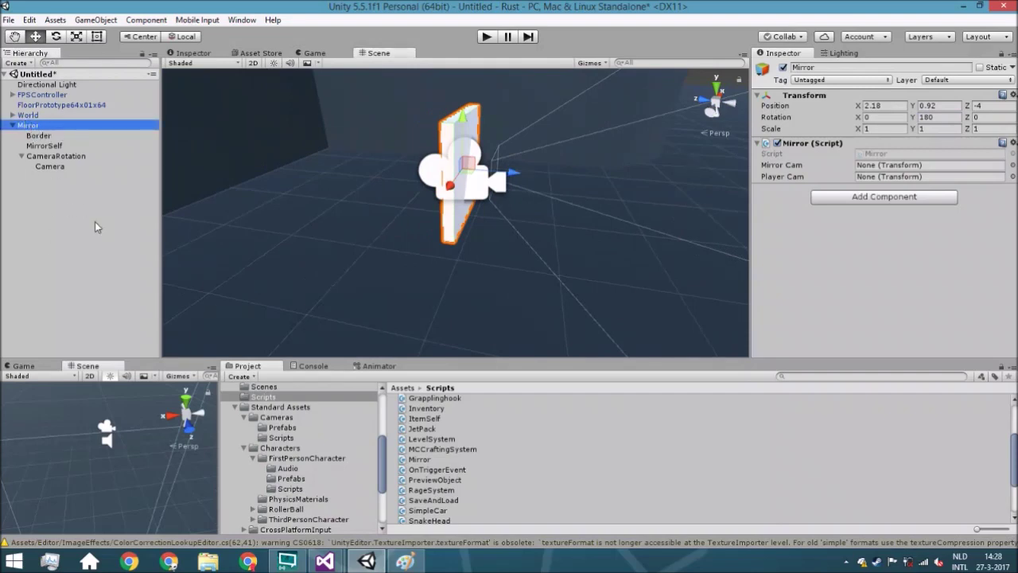
pyautogui.click(47, 146)
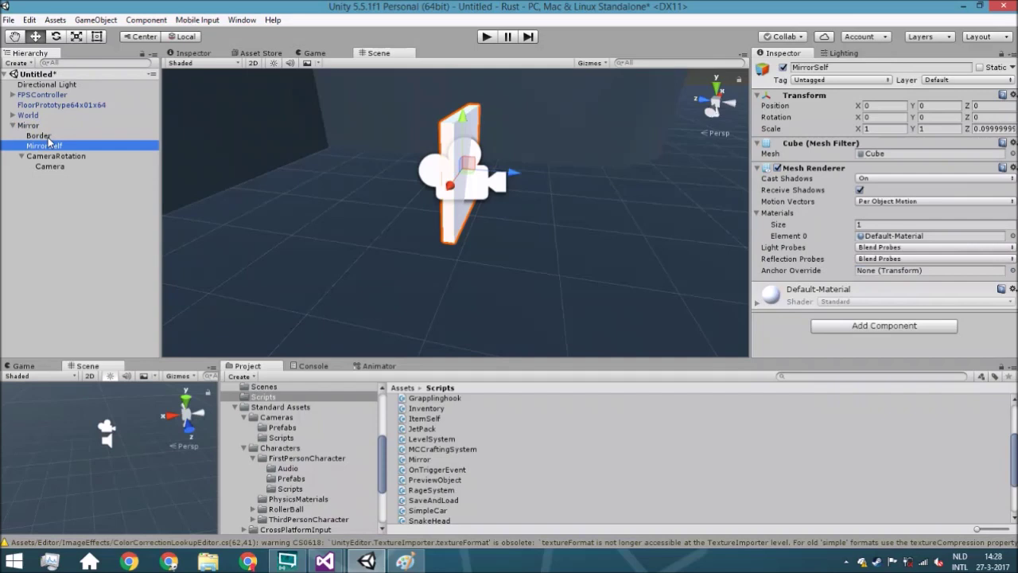
pyautogui.press('Down')
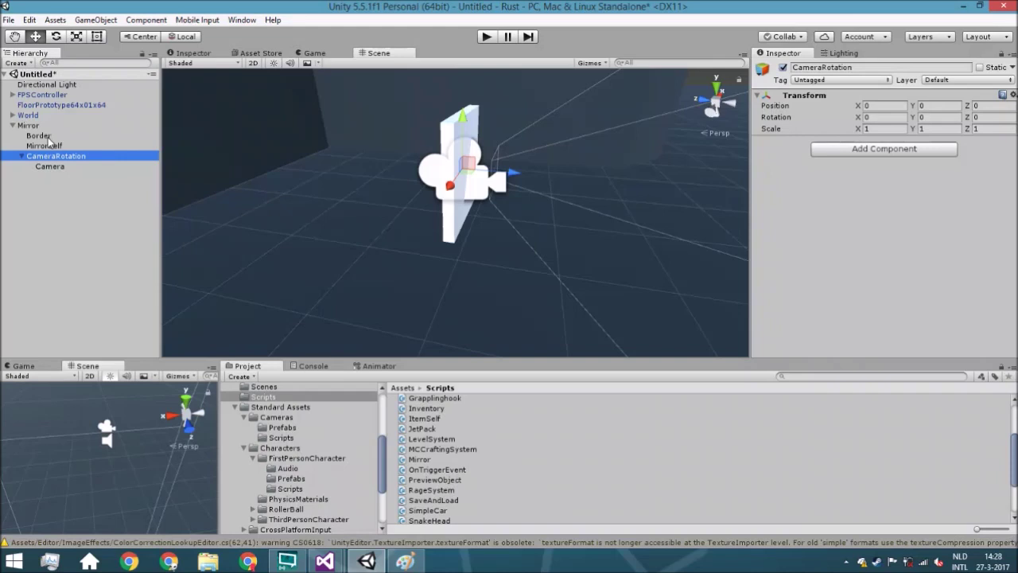
pyautogui.press('Down')
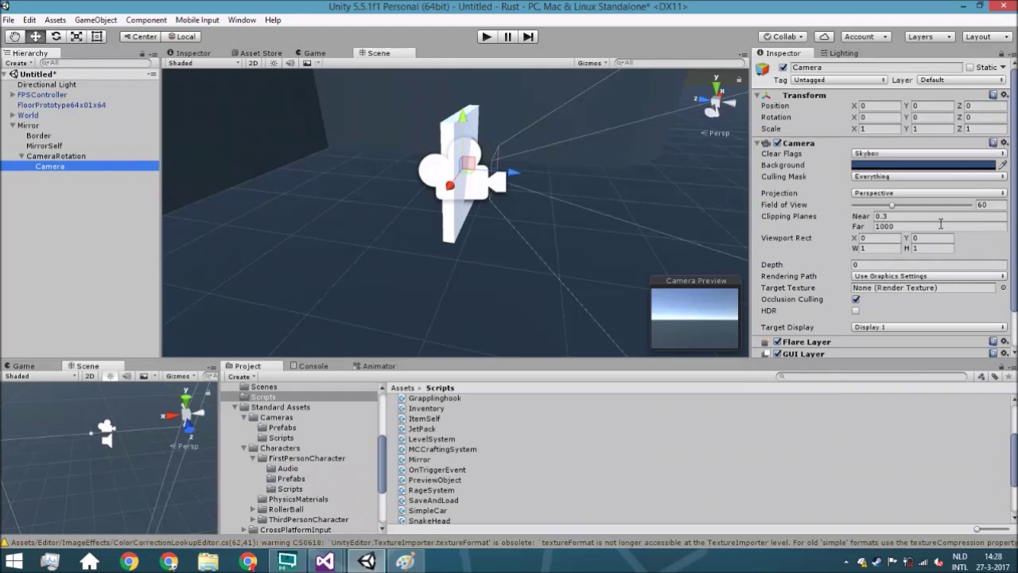
pyautogui.click(897, 216)
pyautogui.write('0.5')
pyautogui.click(984, 106)
pyautogui.write('-0.5')
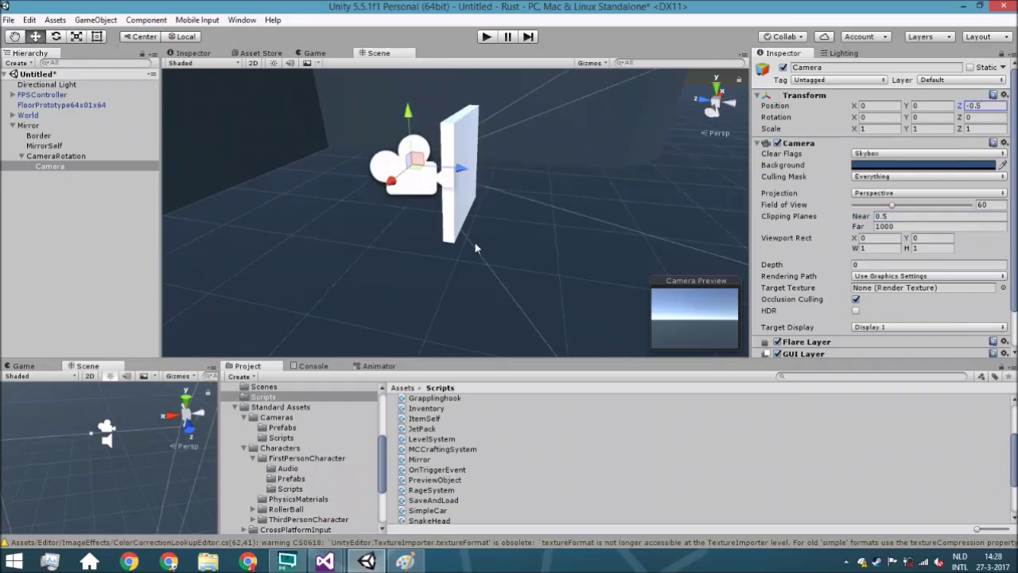
# - View the mirror from the side, then bring the Paint diagram forward
pyautogui.moveTo(474, 241); pyautogui.dragTo(517, 215, button='right')
pyautogui.scroll(-2, 513, 219)
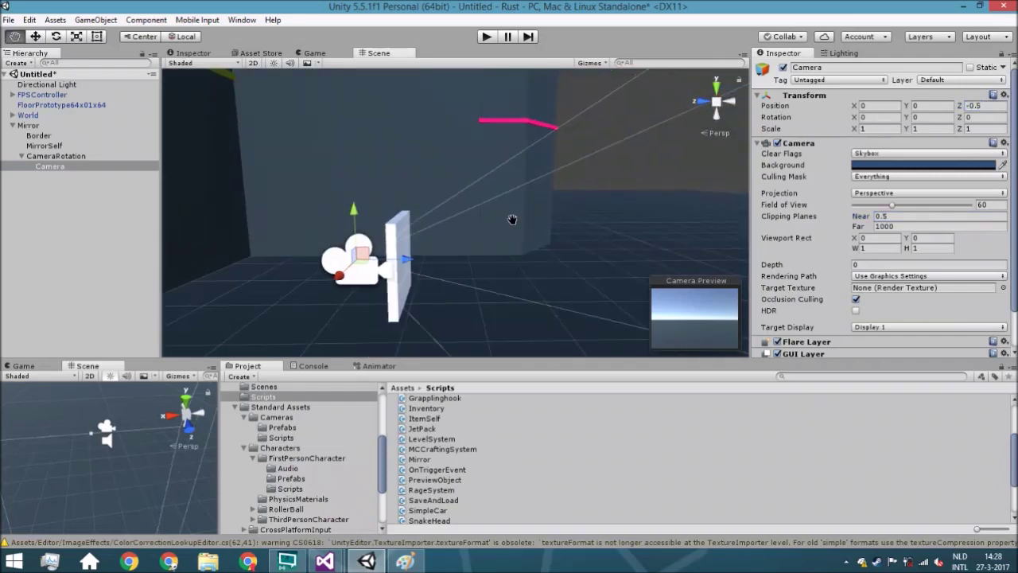
pyautogui.scroll(5, 518, 218)
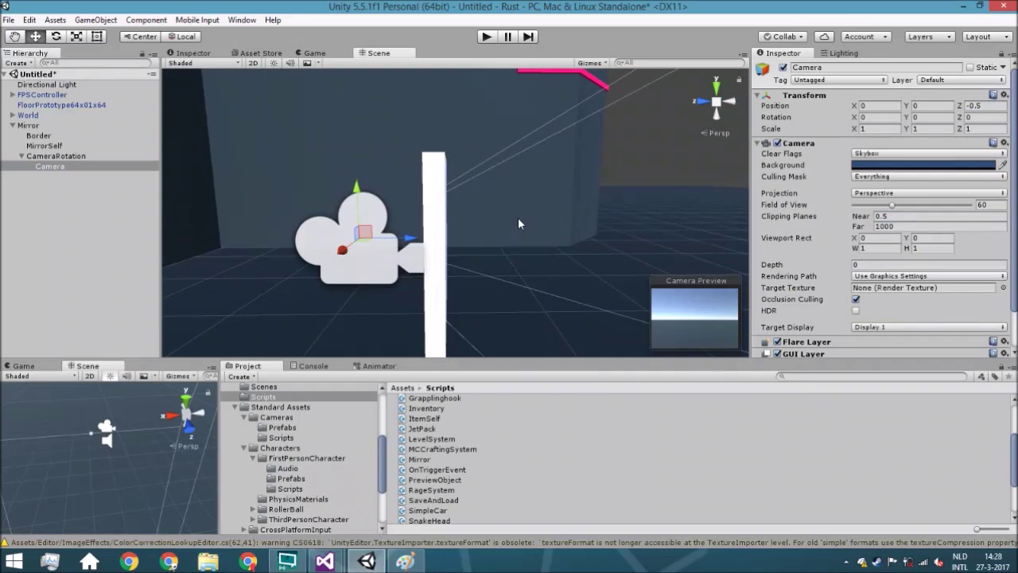
pyautogui.moveTo(524, 222)
pyautogui.mouseDown(button='middle')
pyautogui.moveTo(495, 233)
pyautogui.moveTo(513, 235)
pyautogui.mouseUp(button='middle')
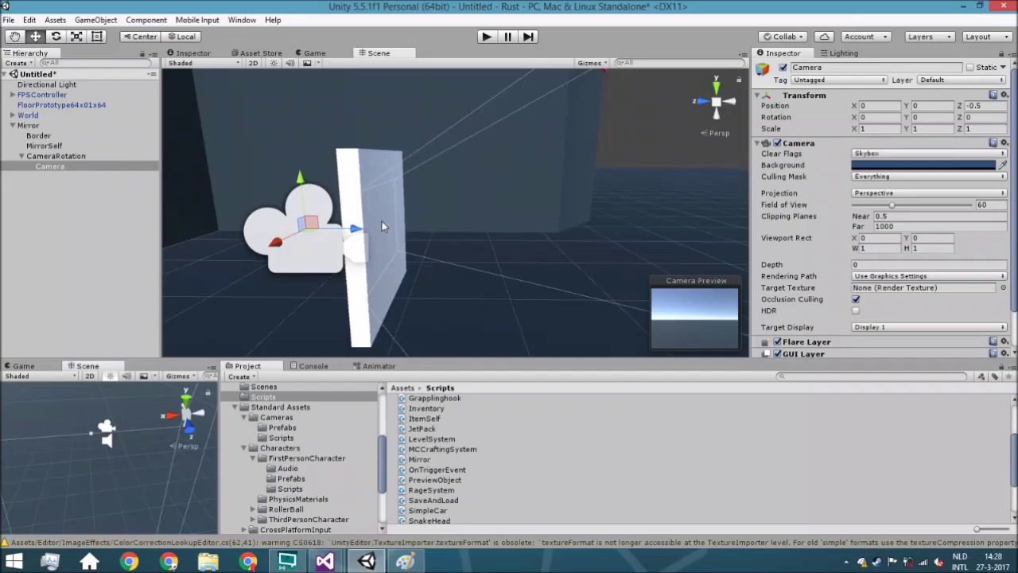
pyautogui.click(406, 561)
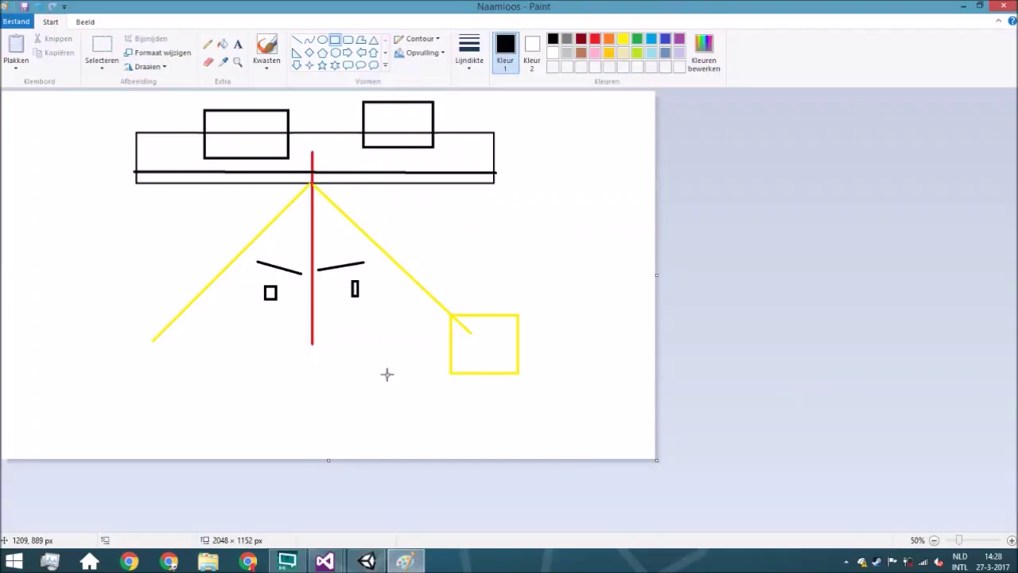
# - Erase the old Paint sketch and draw a long mirror bar and a square below right
pyautogui.hotkey('ctrl', 'a')
pyautogui.press('Delete')
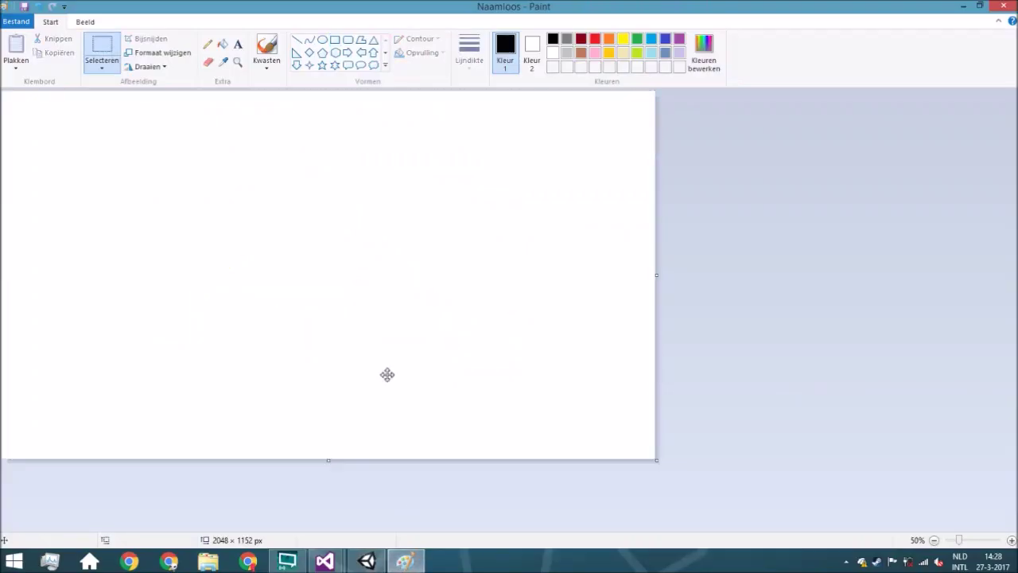
pyautogui.click(295, 40)
pyautogui.click(336, 40)
pyautogui.moveTo(107, 137); pyautogui.dragTo(518, 189)
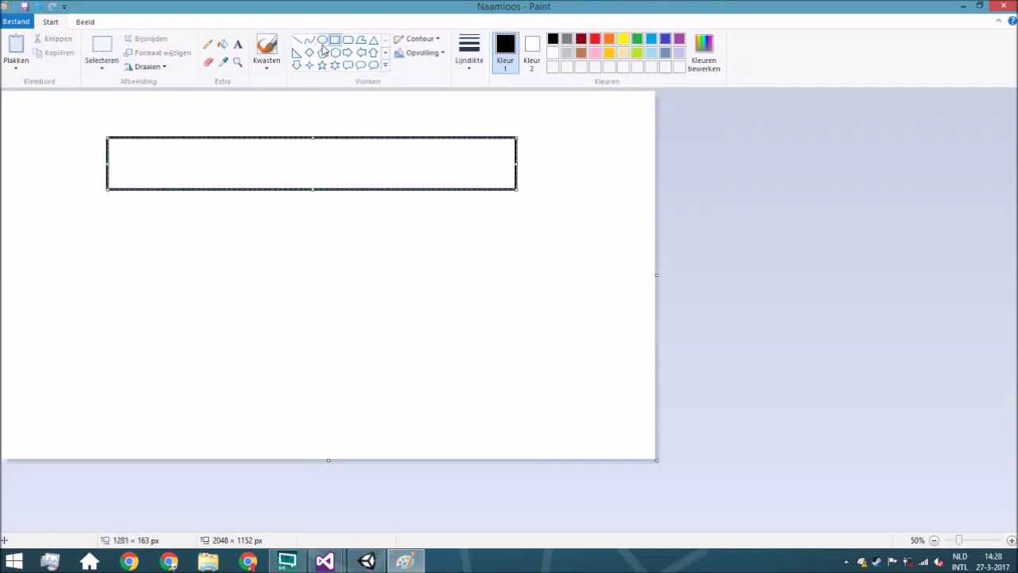
pyautogui.moveTo(471, 311); pyautogui.dragTo(550, 389)
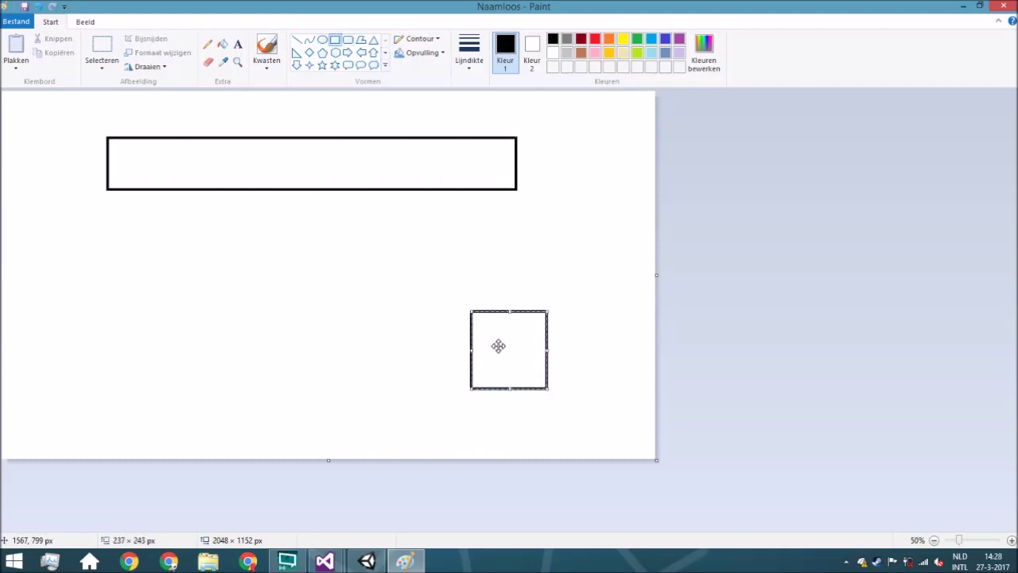
# - Draw the vertical and diagonal sight lines linking the bar and the square, then return to Unity
pyautogui.click(297, 39)
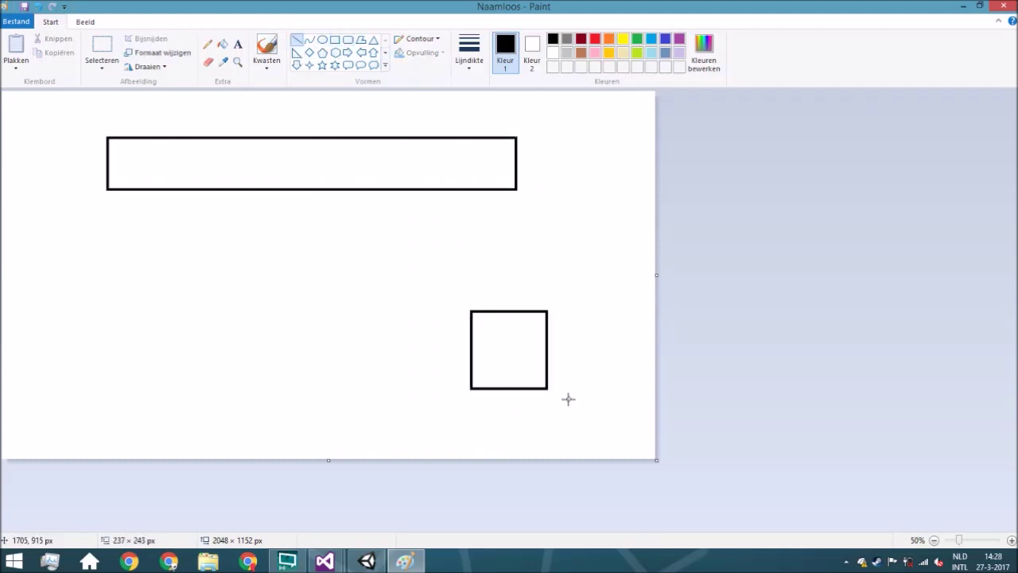
pyautogui.moveTo(179, 163)
pyautogui.keyDown('shift'); pyautogui.mouseDown()
pyautogui.moveTo(175, 353)
pyautogui.moveTo(162, 406)
pyautogui.mouseUp(); pyautogui.keyUp('shift')
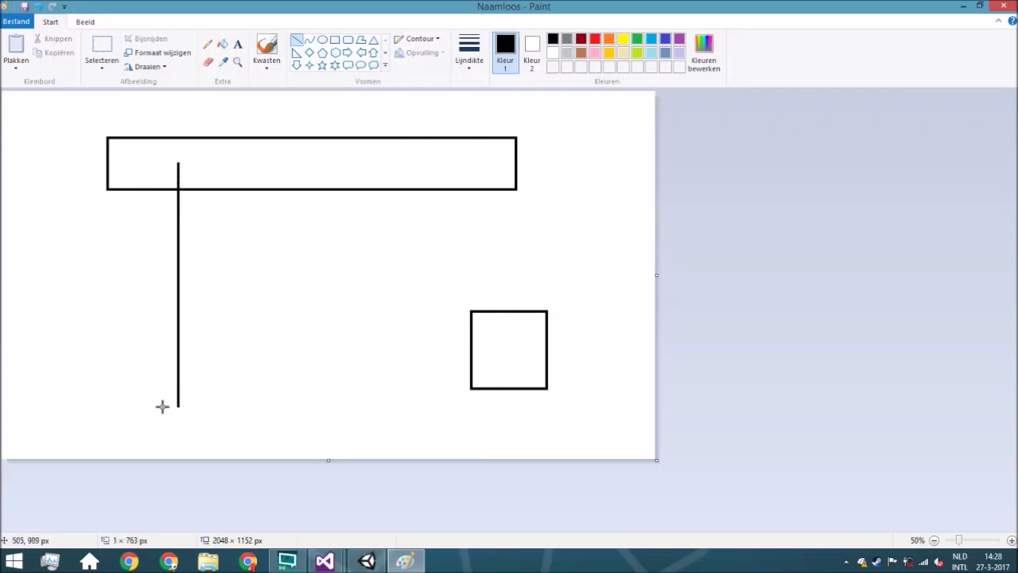
pyautogui.moveTo(305, 167)
pyautogui.mouseDown()
pyautogui.moveTo(302, 414)
pyautogui.moveTo(304, 329)
pyautogui.moveTo(306, 396)
pyautogui.mouseUp()
pyautogui.moveTo(478, 325); pyautogui.dragTo(303, 191)
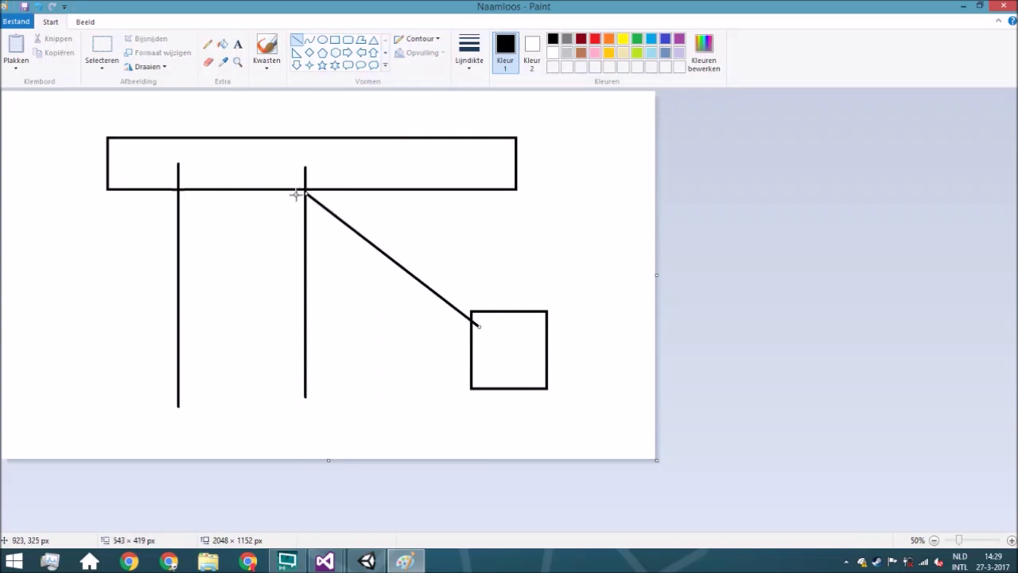
pyautogui.moveTo(300, 198); pyautogui.dragTo(304, 194)
pyautogui.moveTo(139, 391)
pyautogui.mouseDown()
pyautogui.moveTo(282, 207)
pyautogui.moveTo(304, 194)
pyautogui.mouseUp()
pyautogui.click(285, 277)
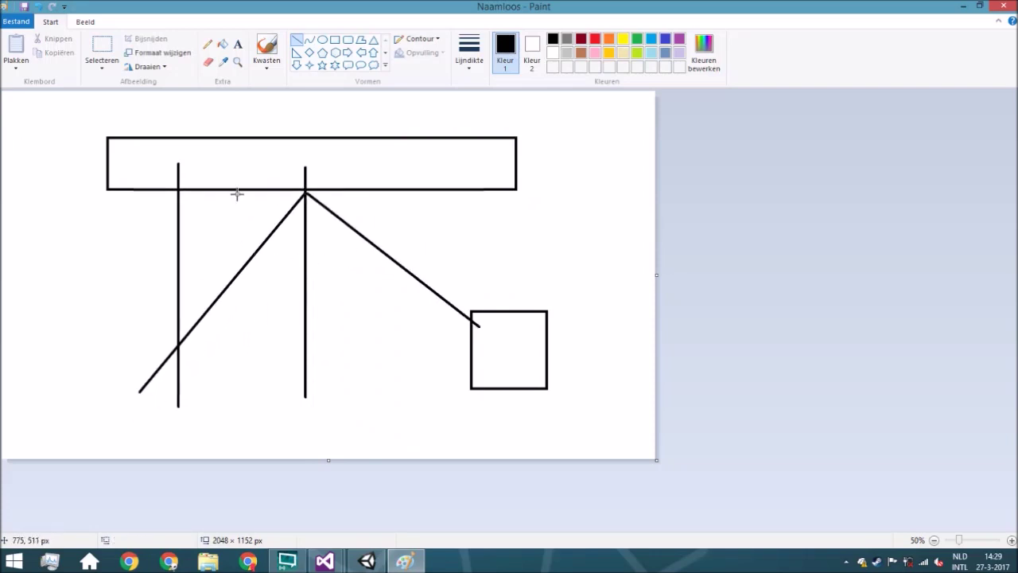
pyautogui.moveTo(178, 191); pyautogui.dragTo(480, 324)
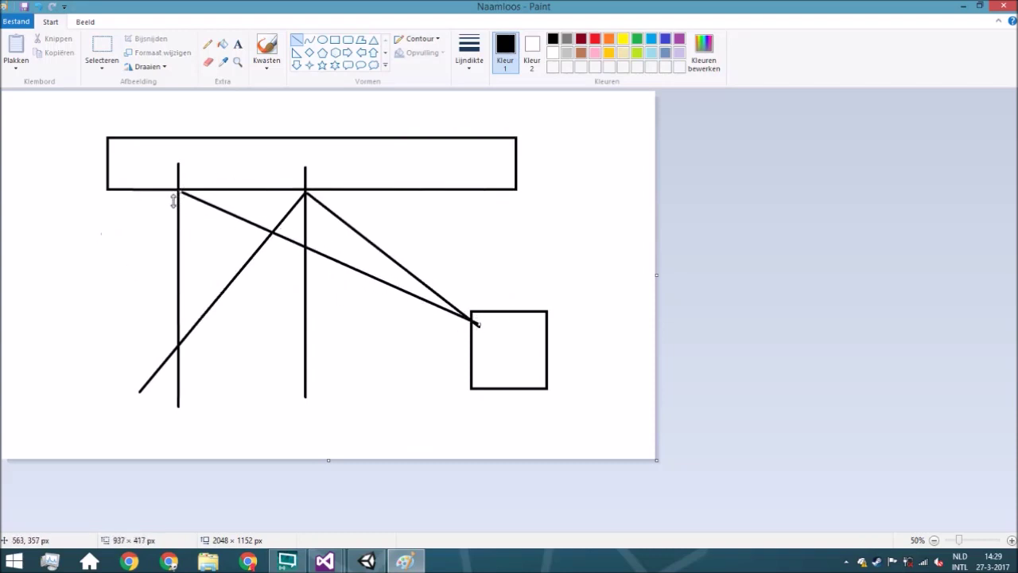
pyautogui.moveTo(43, 383); pyautogui.dragTo(178, 192)
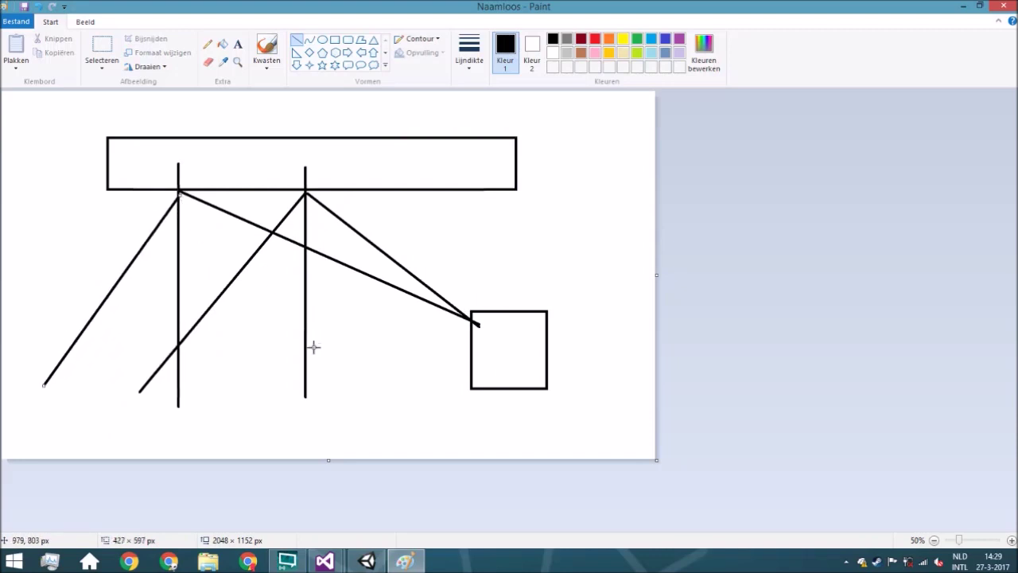
pyautogui.click(367, 561)
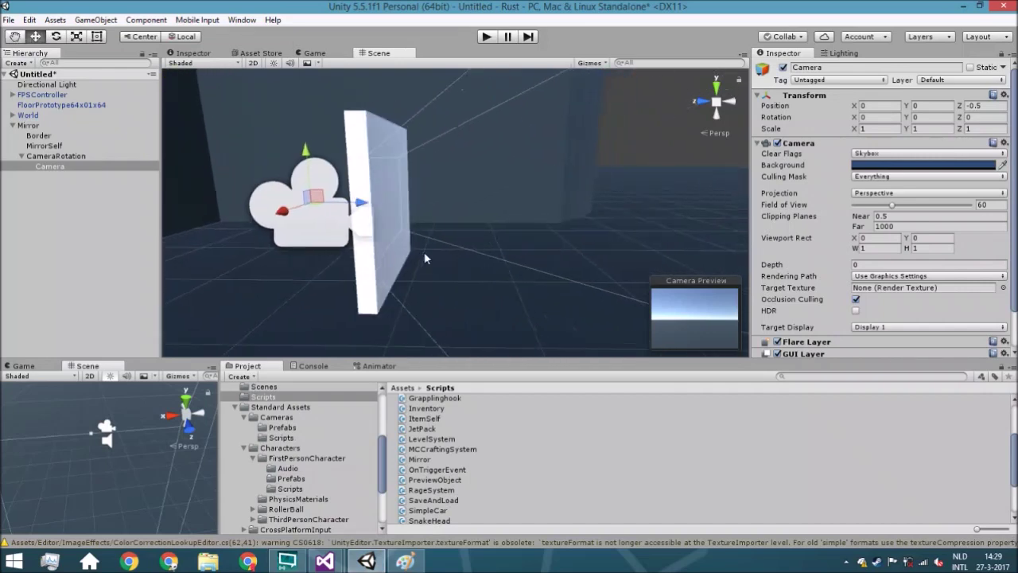
# - Edit the User Layer 16 name in the layer settings for the Mirror layer
pyautogui.scroll(-2, 816, 248)
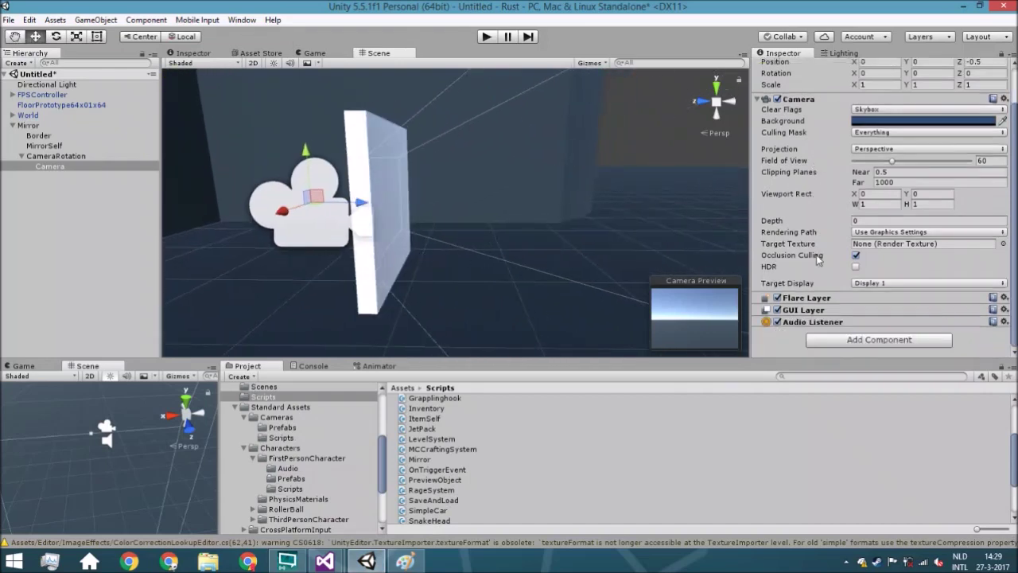
pyautogui.scroll(2, 852, 302)
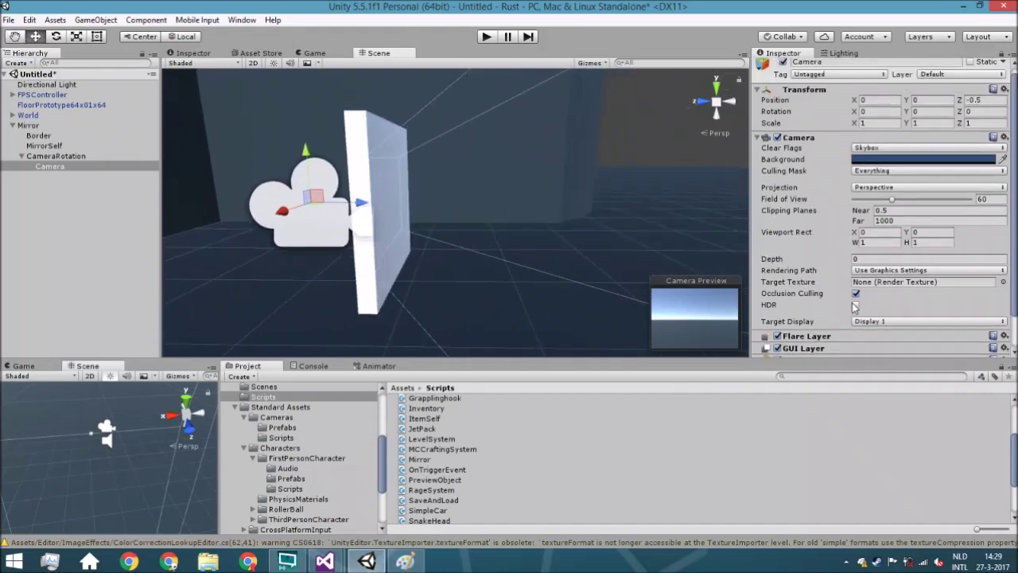
pyautogui.keyDown('alt'); pyautogui.moveTo(498, 188); pyautogui.dragTo(509, 196); pyautogui.keyUp('alt')
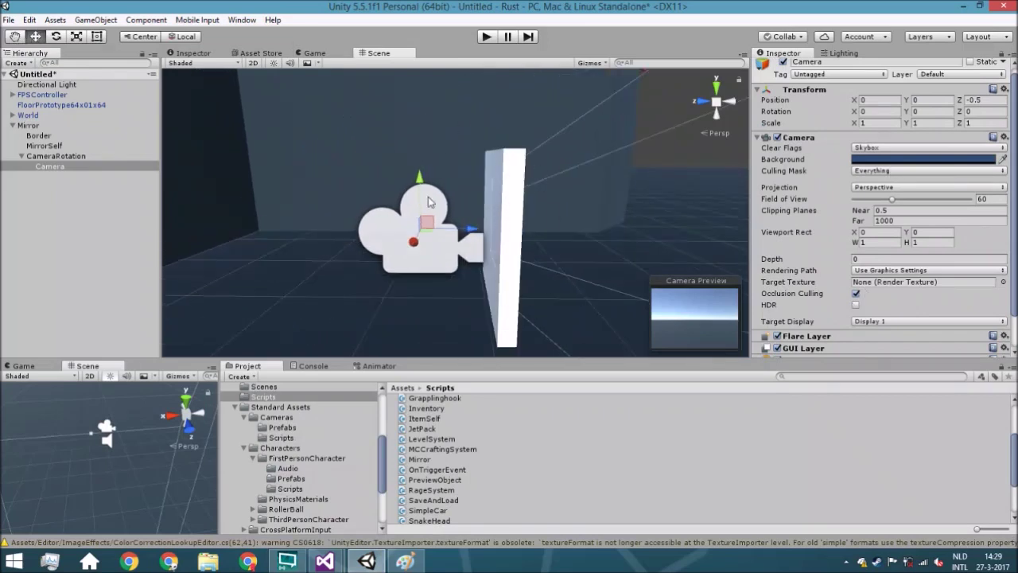
pyautogui.keyDown('alt'); pyautogui.moveTo(359, 219); pyautogui.dragTo(172, 183); pyautogui.keyUp('alt')
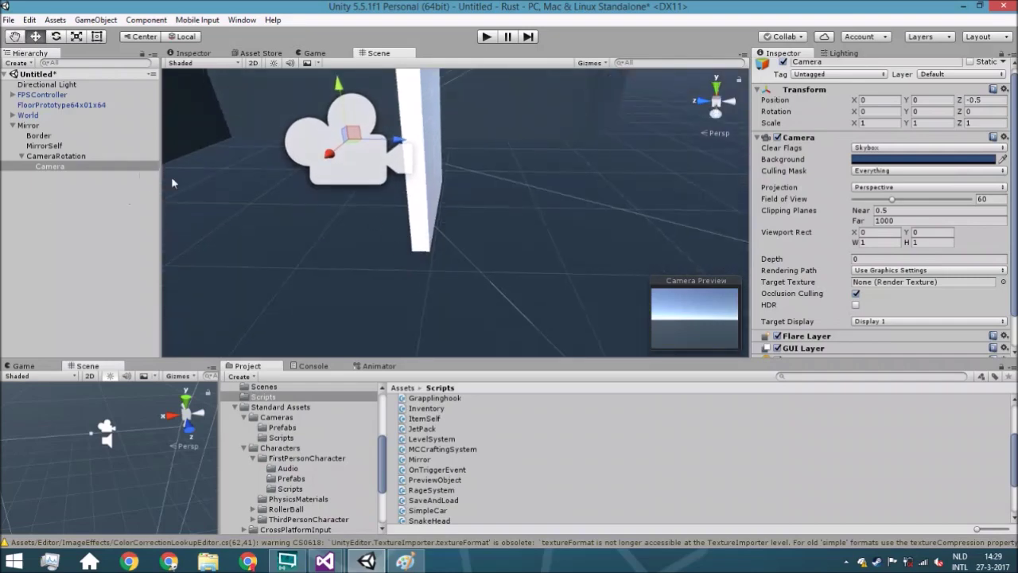
pyautogui.click(940, 75)
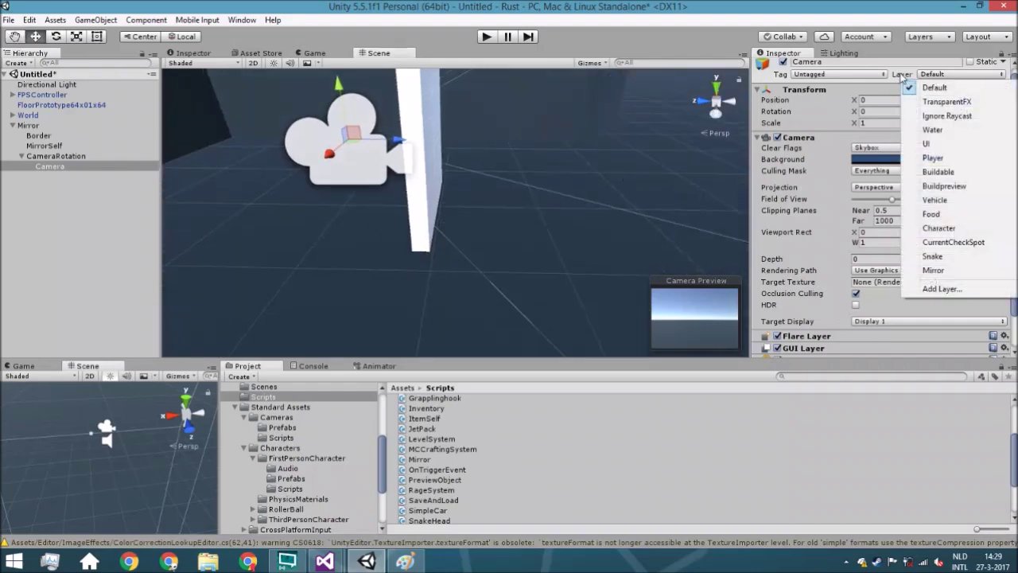
pyautogui.click(942, 288)
pyautogui.click(861, 236)
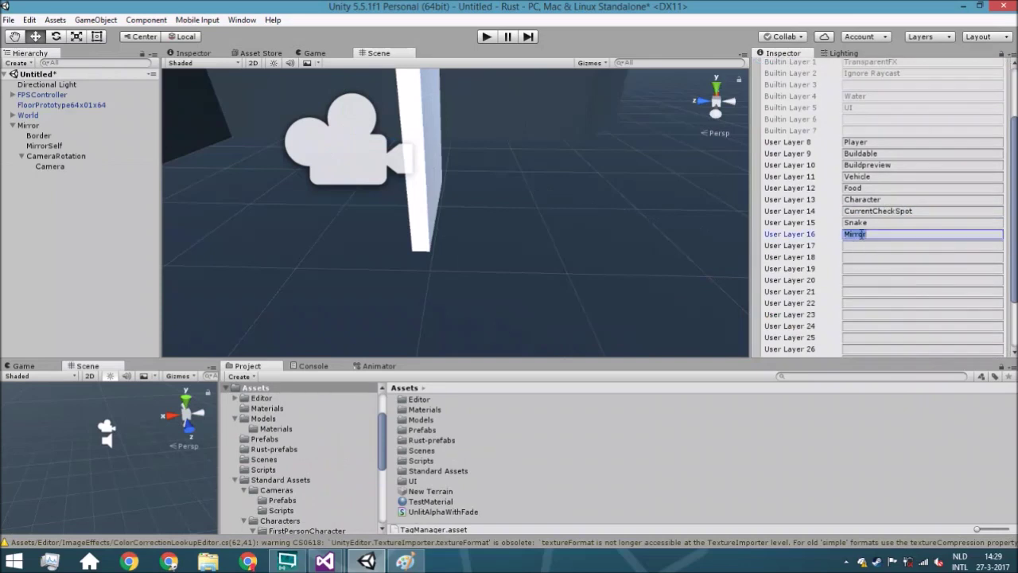
pyautogui.press('BackSpace')
# - Assign the Mirror layer to the Mirror object and all its children, including MirrorSelf
pyautogui.click(118, 126)
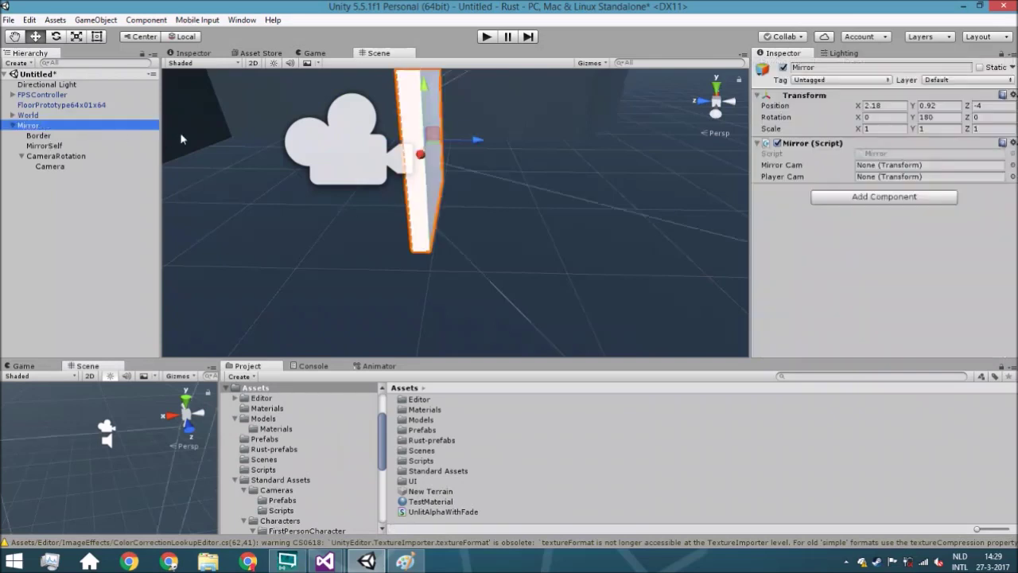
pyautogui.click(951, 80)
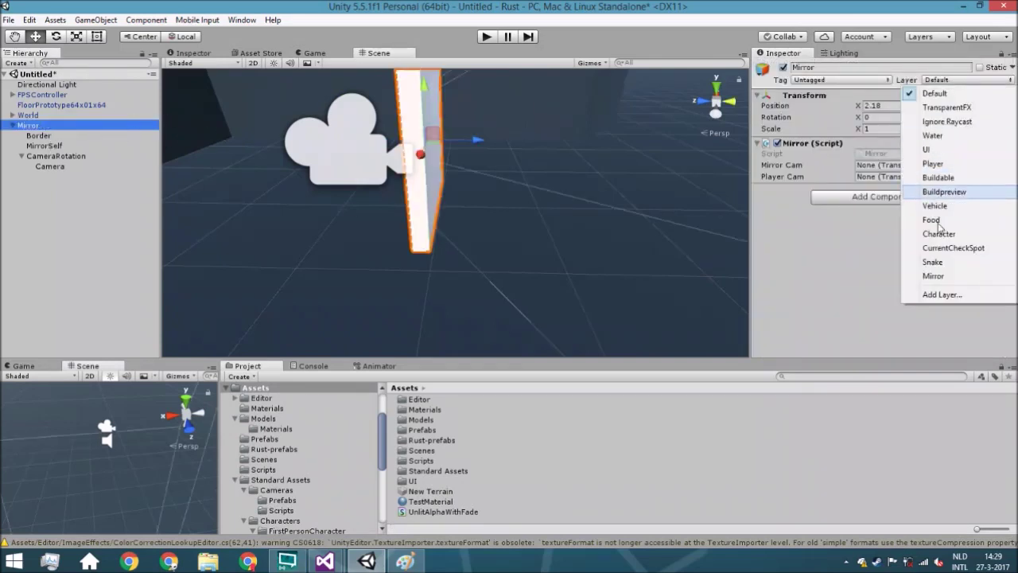
pyautogui.click(933, 276)
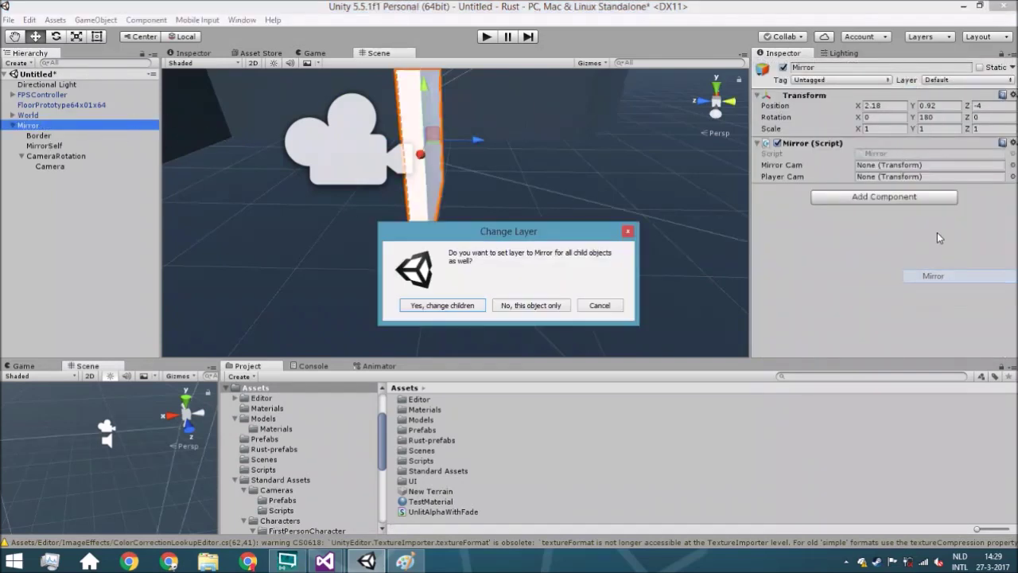
pyautogui.click(443, 305)
pyautogui.click(48, 146)
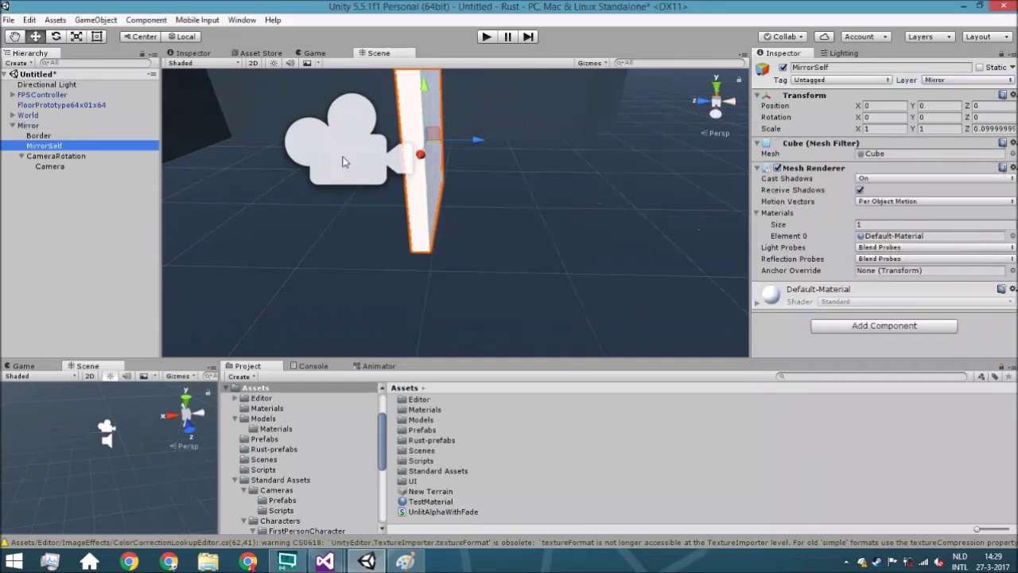
# - Nudge MirrorSelf forward along Z and scale it uniformly down to about 0.81
pyautogui.moveTo(451, 152); pyautogui.dragTo(478, 146)
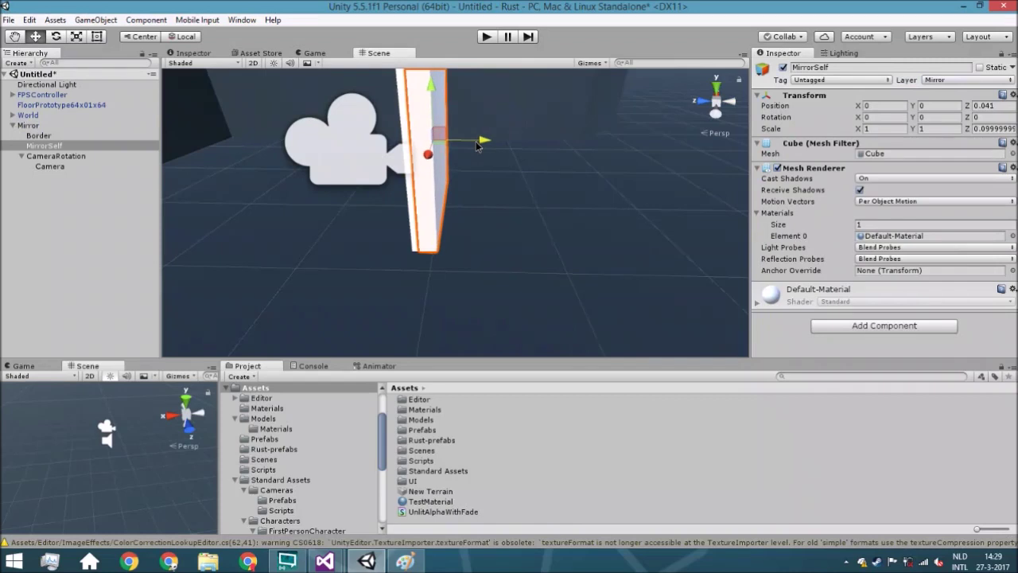
pyautogui.click(76, 36)
pyautogui.moveTo(436, 144); pyautogui.dragTo(525, 235)
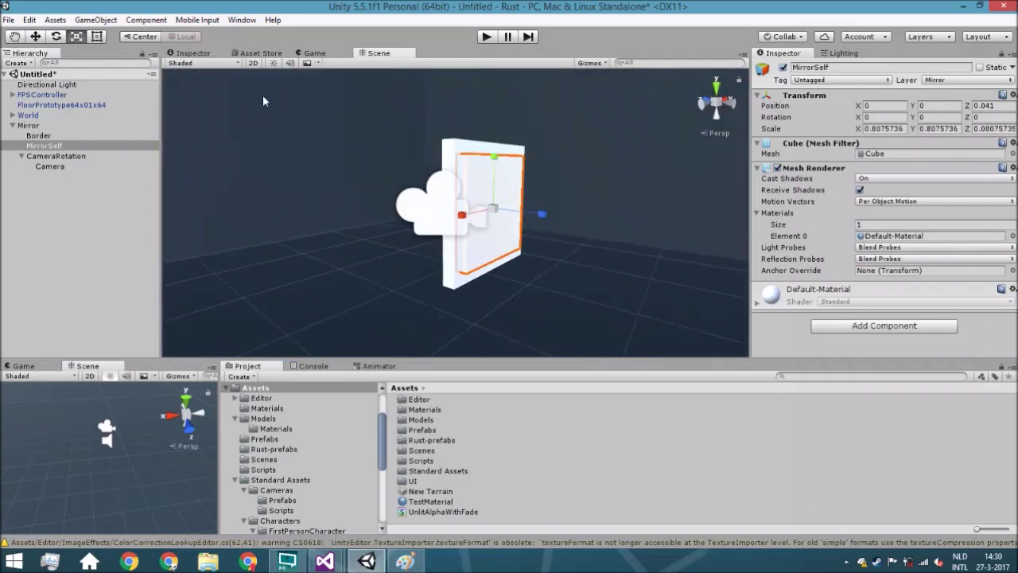
# - Switch MirrorSelf to the Move tool, then orbit and pan the view to face the mirror
pyautogui.press('w')
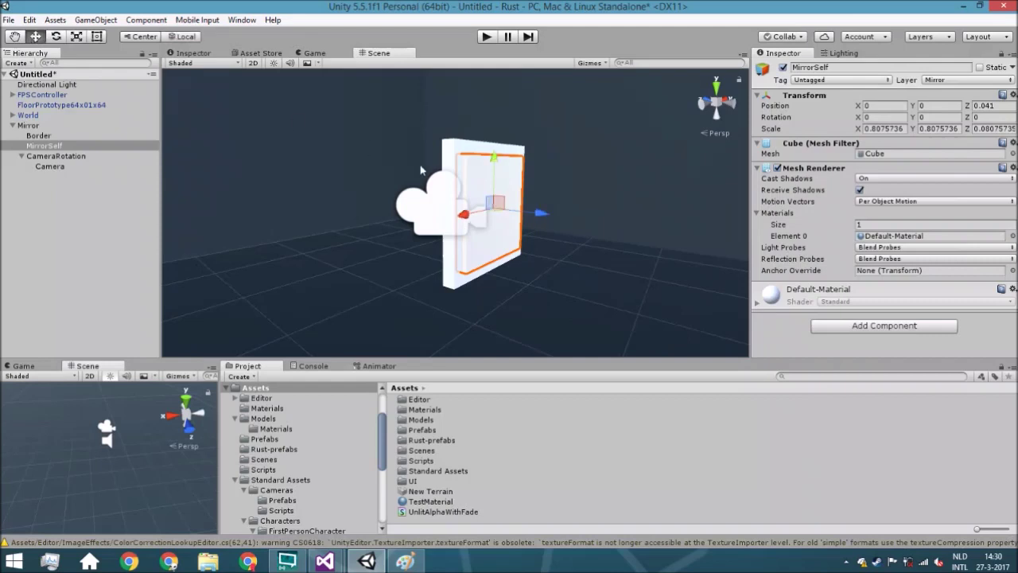
pyautogui.keyDown('alt'); pyautogui.moveTo(422, 169); pyautogui.dragTo(413, 169); pyautogui.keyUp('alt')
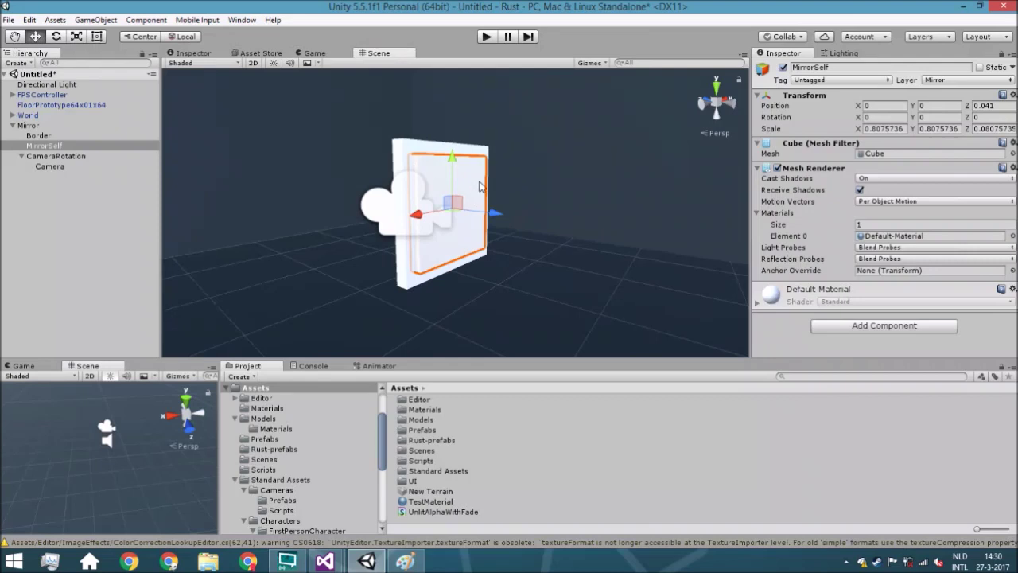
pyautogui.moveTo(335, 216)
pyautogui.mouseDown(button='middle')
pyautogui.moveTo(342, 211)
pyautogui.moveTo(341, 230)
pyautogui.mouseUp(button='middle')
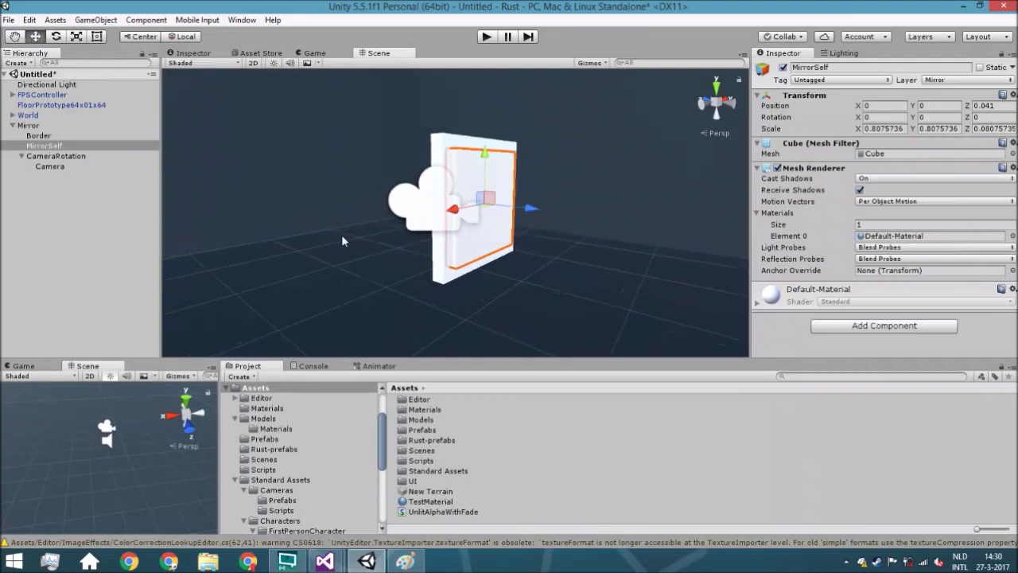
# - Create a material named Mirror in Assets/Models/Materials
pyautogui.doubleClick(416, 420)
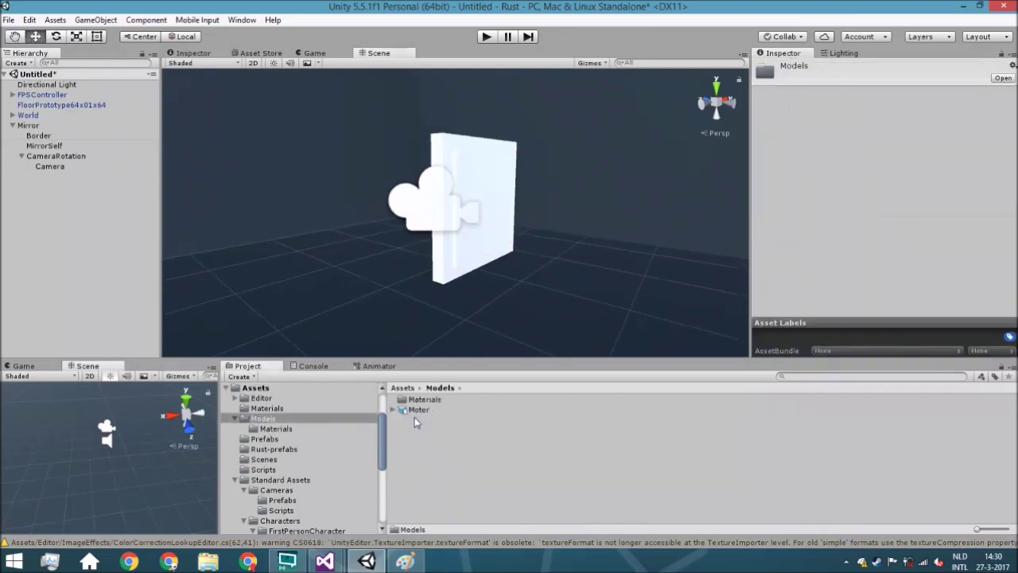
pyautogui.doubleClick(421, 401)
pyautogui.rightClick(426, 429)
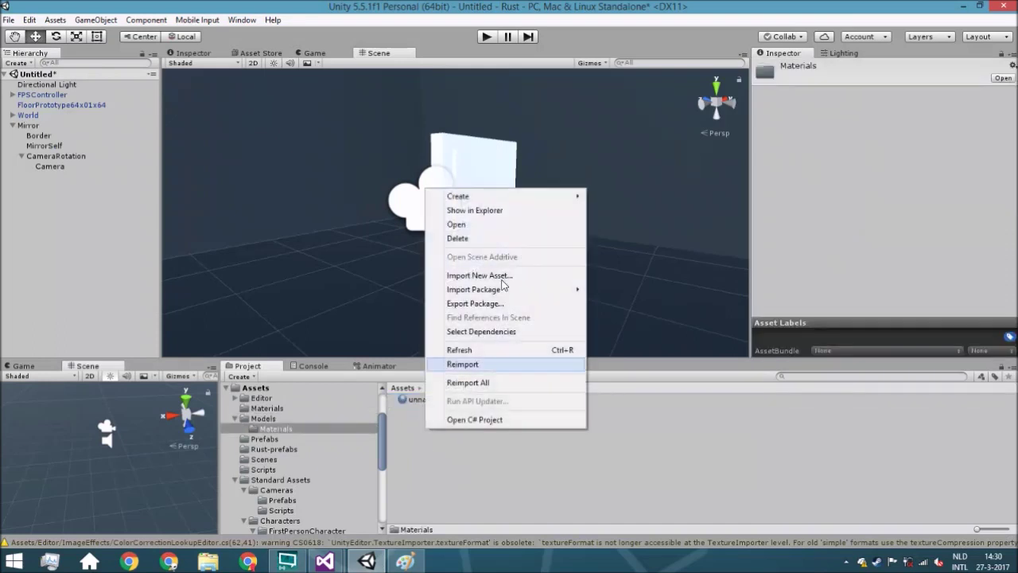
pyautogui.moveTo(510, 201)
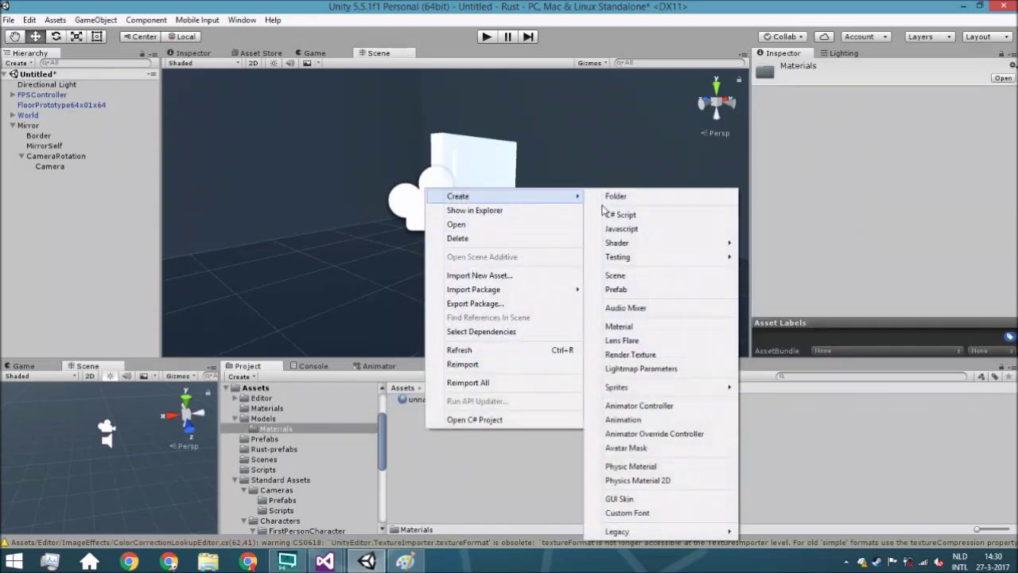
pyautogui.click(654, 327)
pyautogui.write('Mirror')
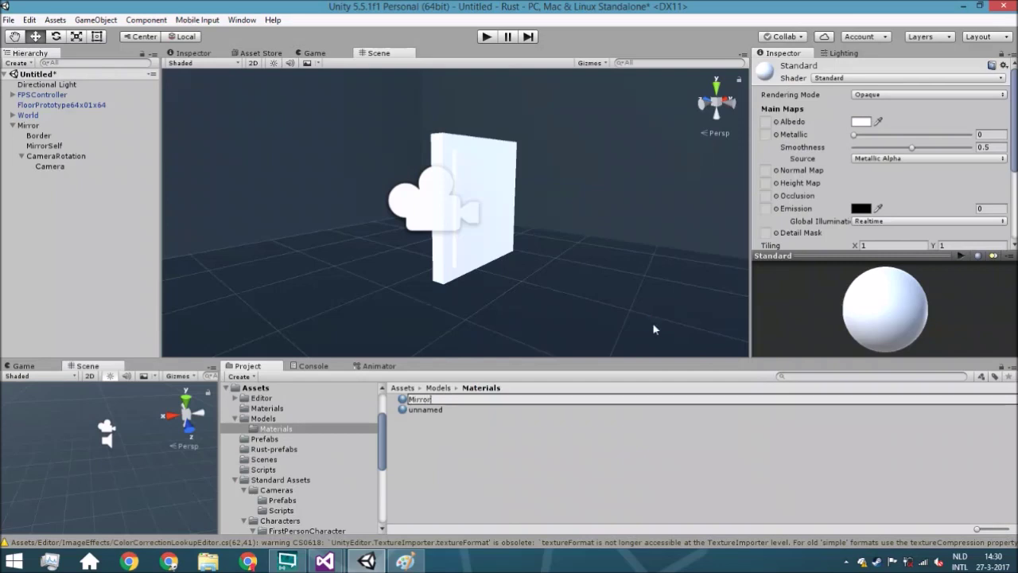
pyautogui.press('Return')
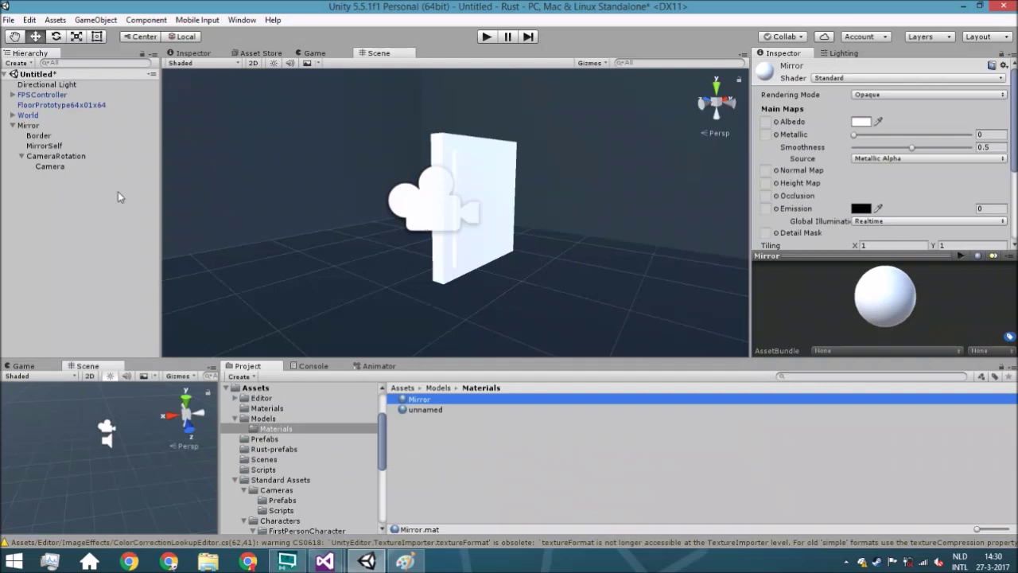
# - Create a render texture named Mirror beside the Mirror material
pyautogui.rightClick(429, 455)
pyautogui.moveTo(540, 213)
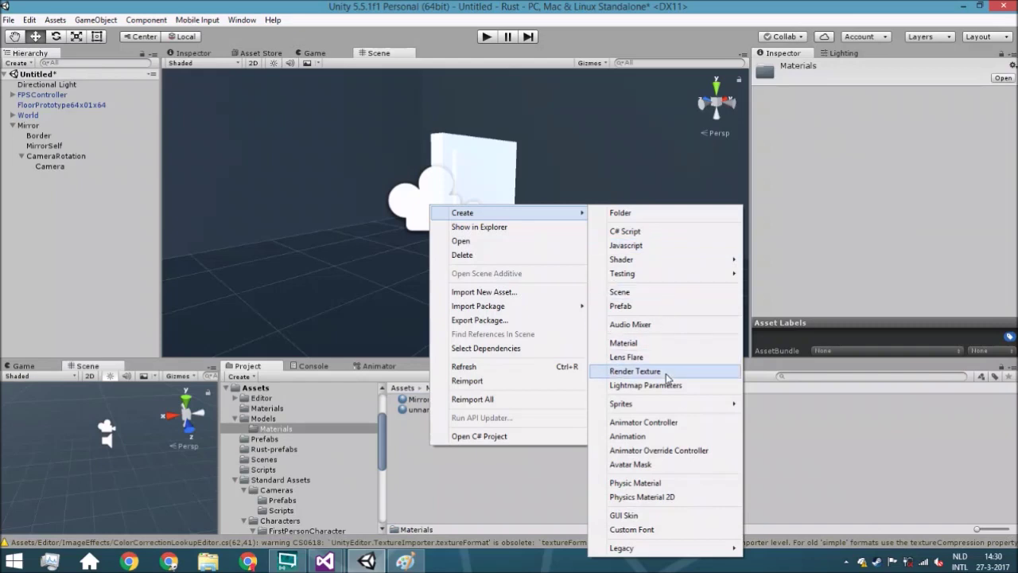
pyautogui.click(635, 371)
pyautogui.write('Mirror')
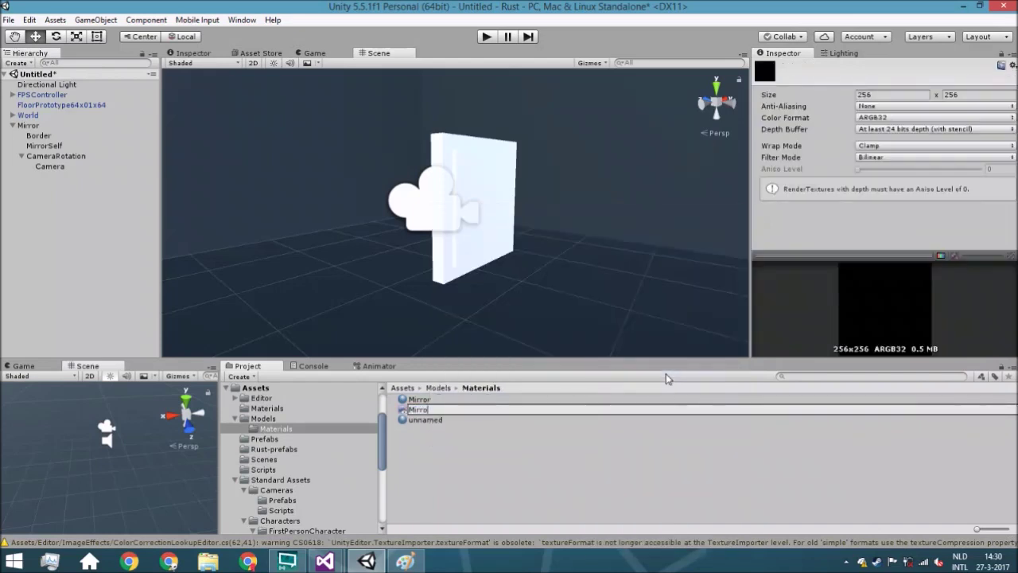
pyautogui.press('Return')
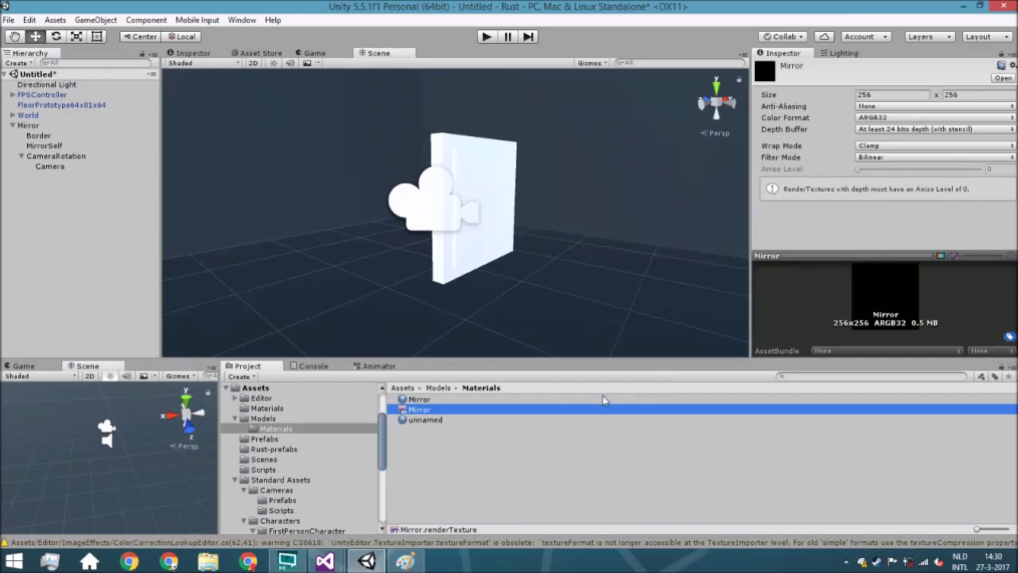
pyautogui.keyDown('alt'); pyautogui.moveTo(500, 312); pyautogui.dragTo(454, 199); pyautogui.keyUp('alt')
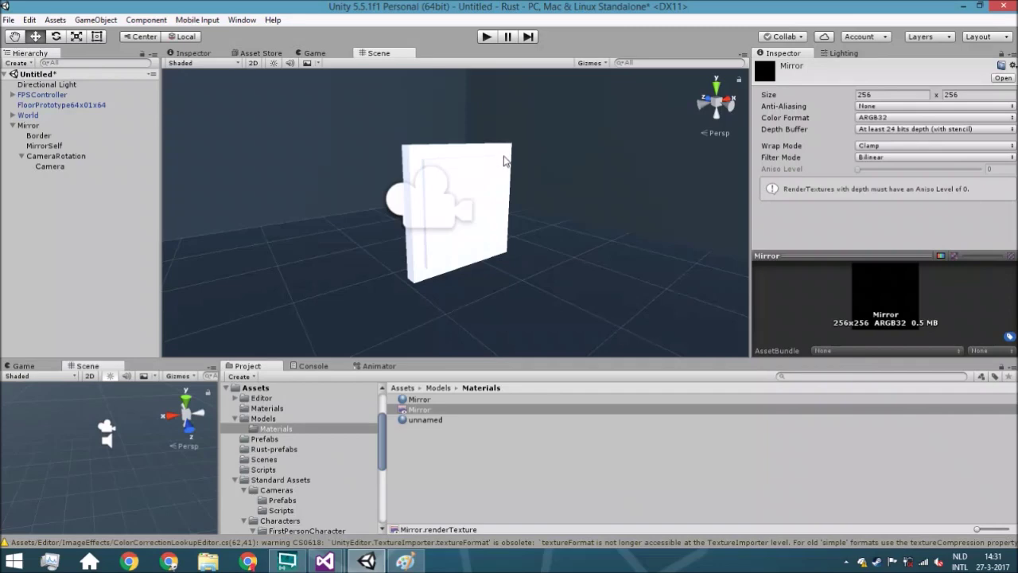
# - Set the Mirror material's Albedo to the Mirror render texture
pyautogui.click(419, 400)
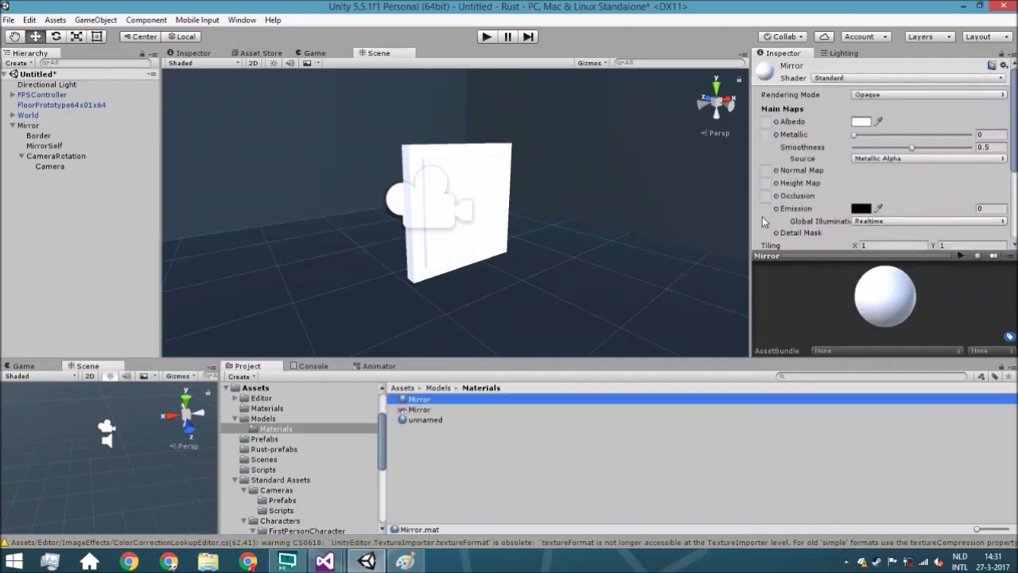
pyautogui.click(777, 122)
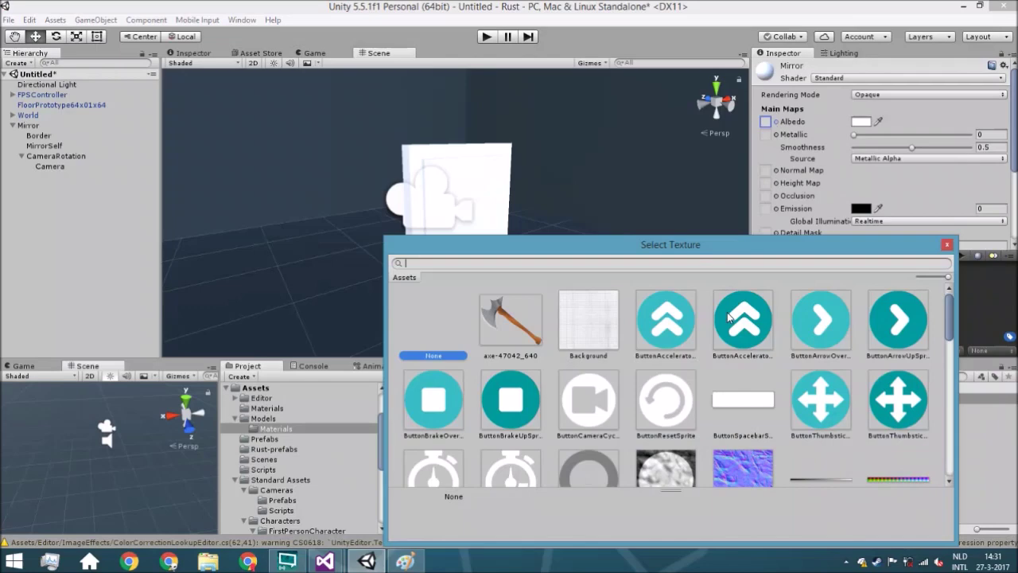
pyautogui.write('mirr')
pyautogui.press('Right')
pyautogui.press('Return')
pyautogui.moveTo(589, 280); pyautogui.dragTo(521, 258, button='right')
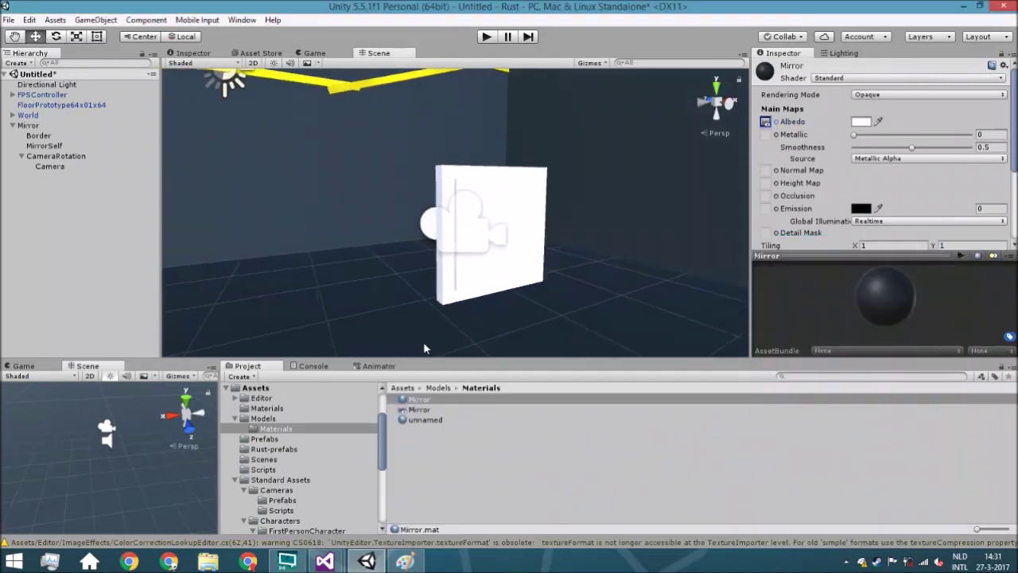
# - Apply the Mirror material to MirrorSelf's Element 0
pyautogui.click(48, 156)
pyautogui.click(44, 146)
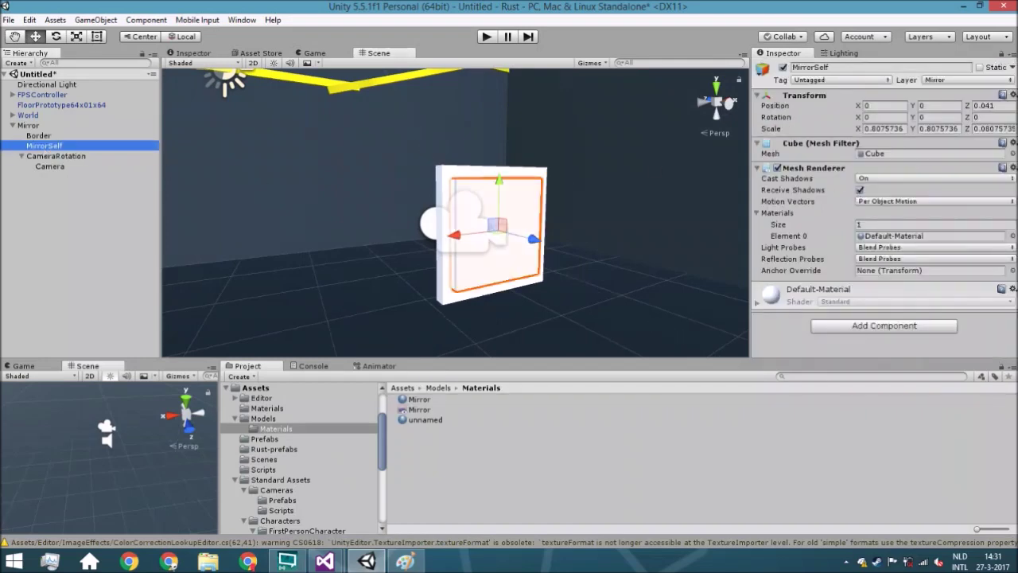
pyautogui.click(1012, 237)
pyautogui.write('mirror')
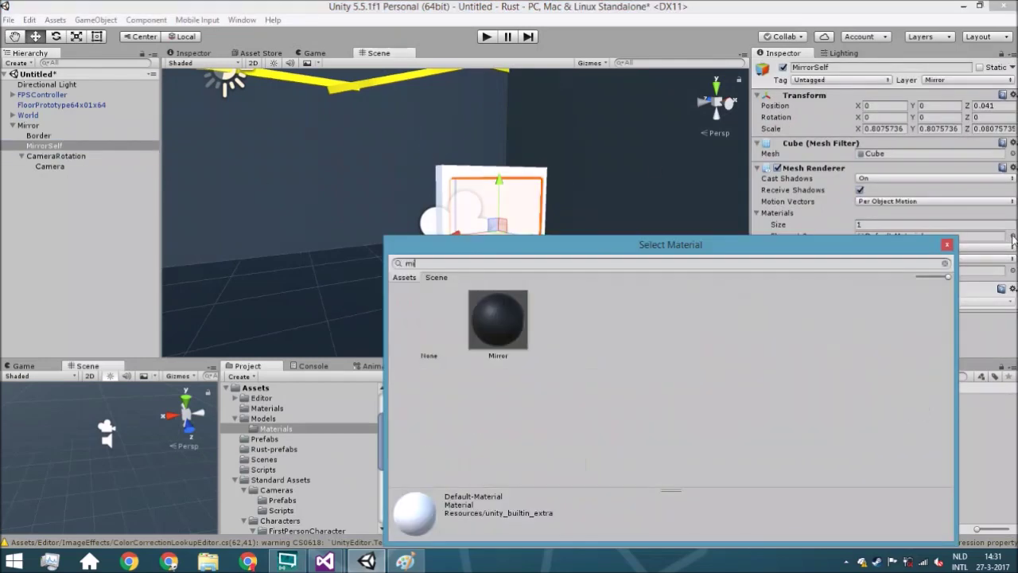
pyautogui.doubleClick(498, 314)
pyautogui.moveTo(586, 221); pyautogui.dragTo(204, 231, button='right')
pyautogui.click(294, 234)
pyautogui.moveTo(307, 236); pyautogui.dragTo(522, 231, button='right')
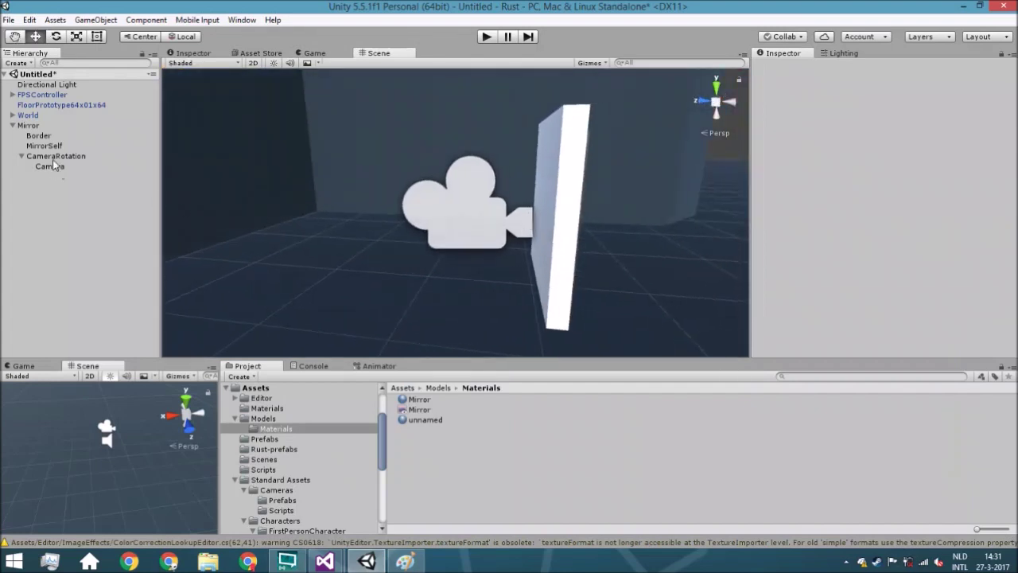
# - Set the mirror Camera's Target Texture to the Mirror render texture
pyautogui.click(49, 127)
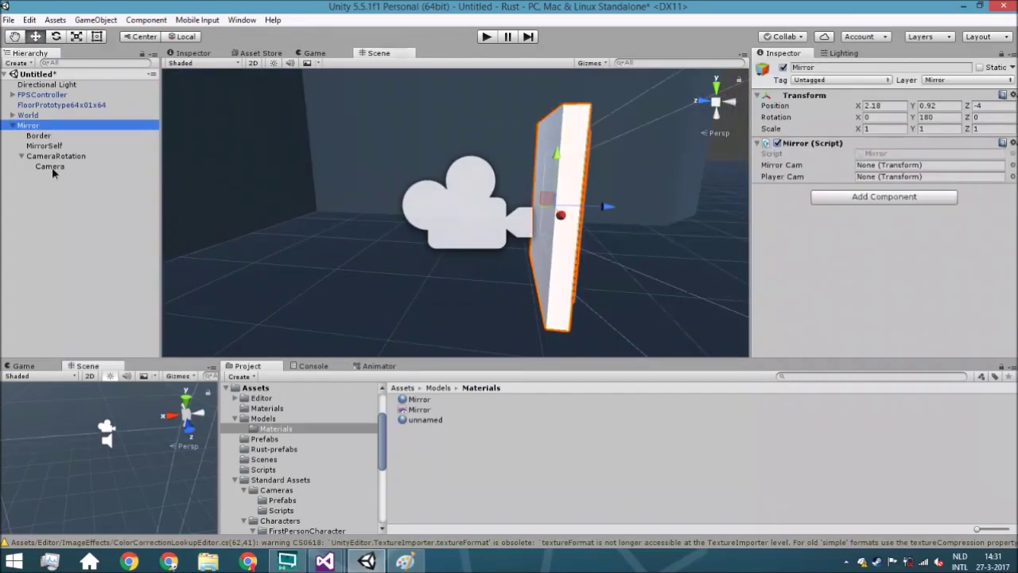
pyautogui.click(50, 167)
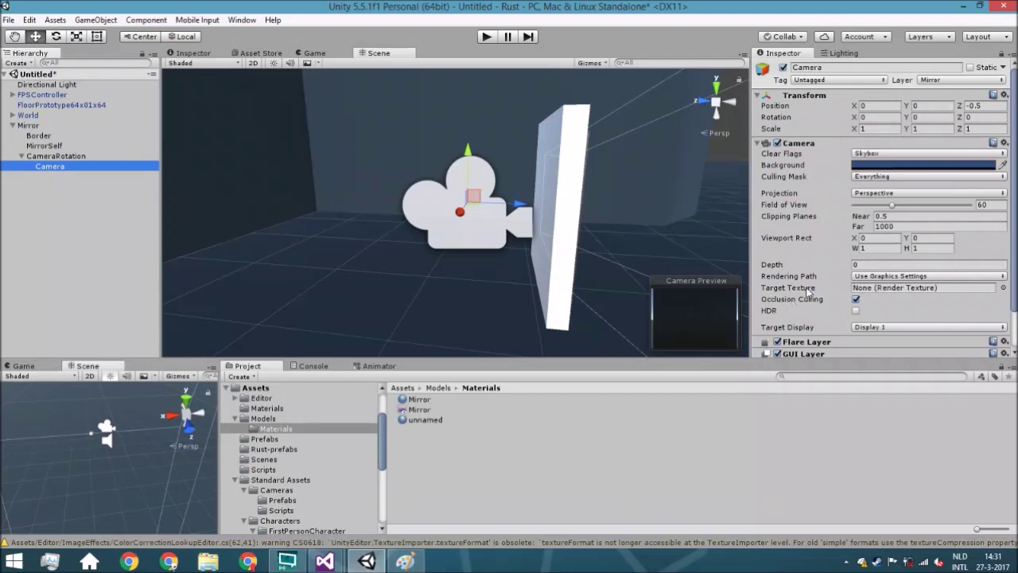
pyautogui.click(1003, 288)
pyautogui.doubleClick(497, 319)
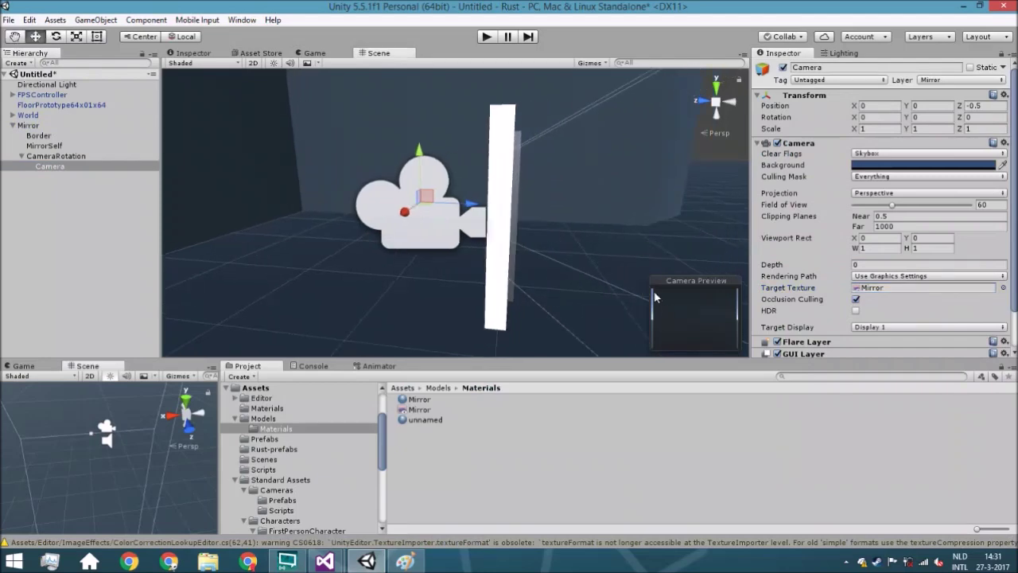
# - Preview the Game view, then return to the Scene view facing the mirror's frame
pyautogui.click(315, 52)
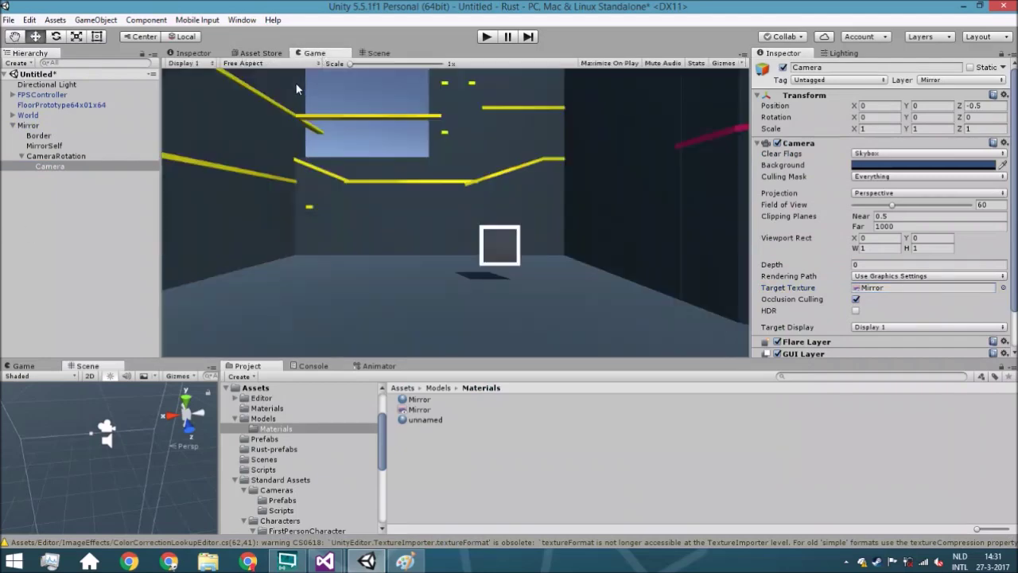
pyautogui.click(379, 52)
pyautogui.keyDown('alt'); pyautogui.moveTo(614, 319); pyautogui.dragTo(653, 306); pyautogui.keyUp('alt')
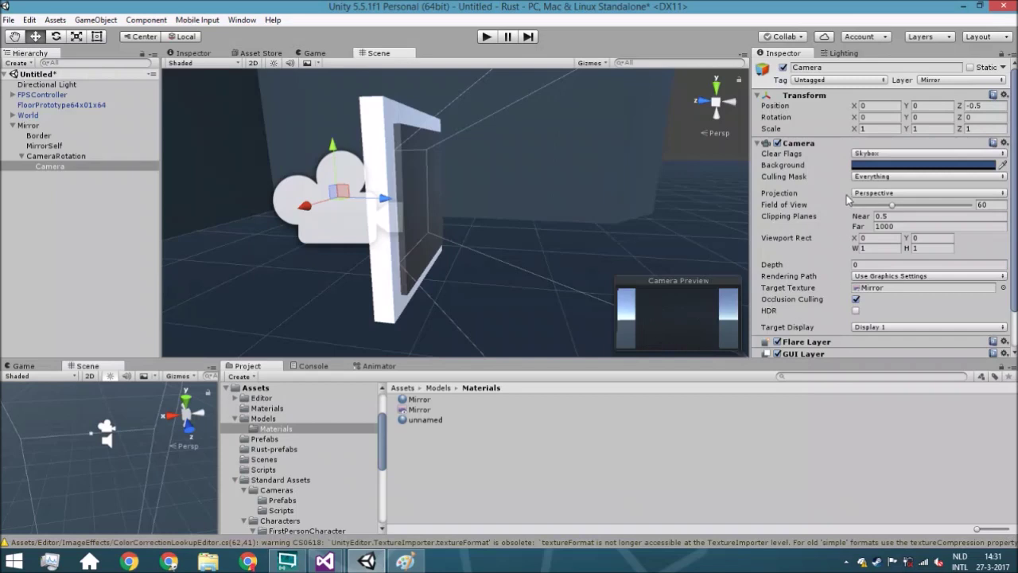
# - Uncheck the Mirror layer in the Camera's Culling Mask, leaving it Mixed
pyautogui.click(875, 177)
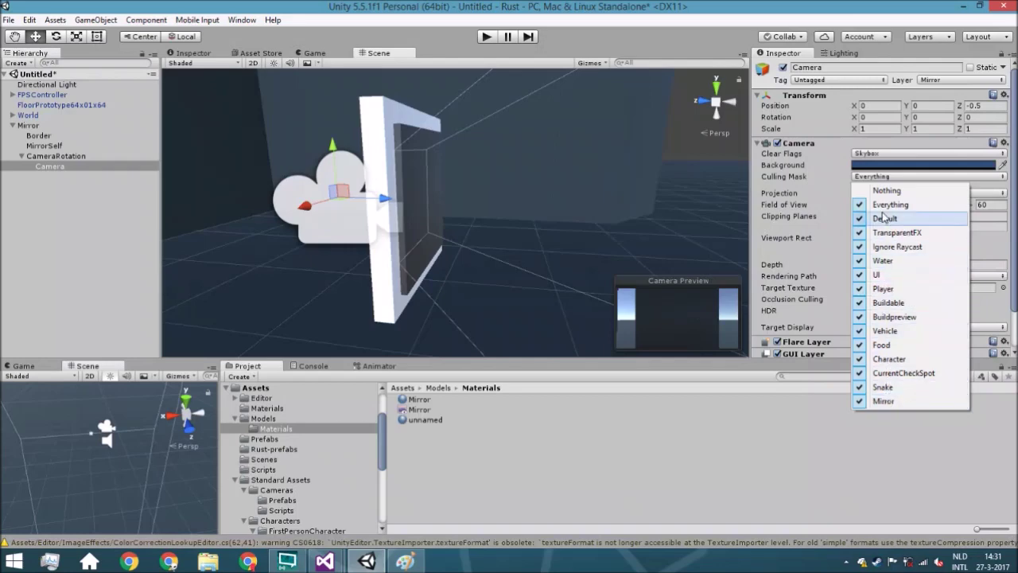
pyautogui.click(883, 401)
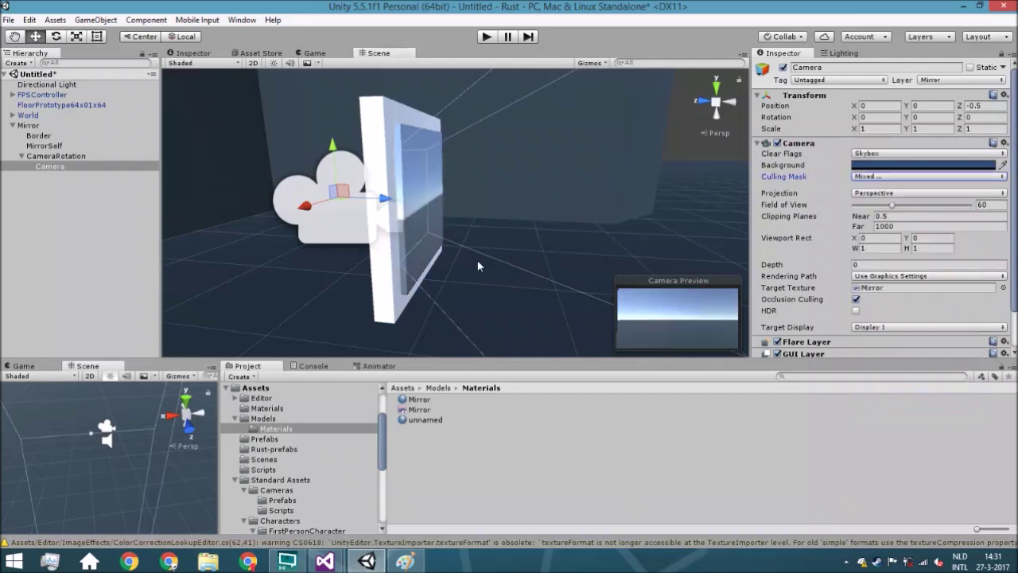
pyautogui.scroll(3, 549, 184)
pyautogui.scroll(-5, 552, 178)
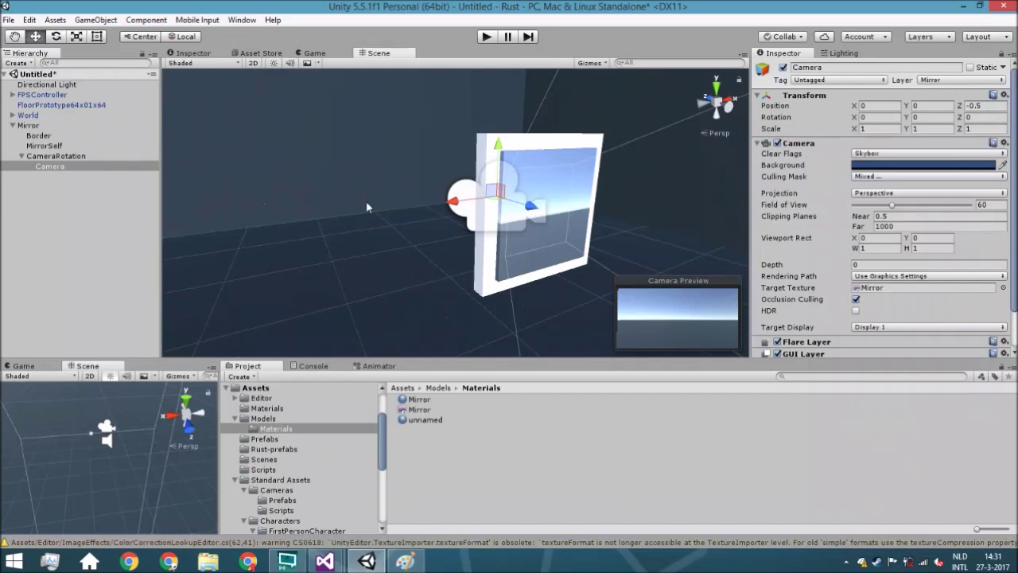
pyautogui.keyDown('alt'); pyautogui.moveTo(362, 205); pyautogui.dragTo(414, 203); pyautogui.keyUp('alt')
pyautogui.click(45, 125)
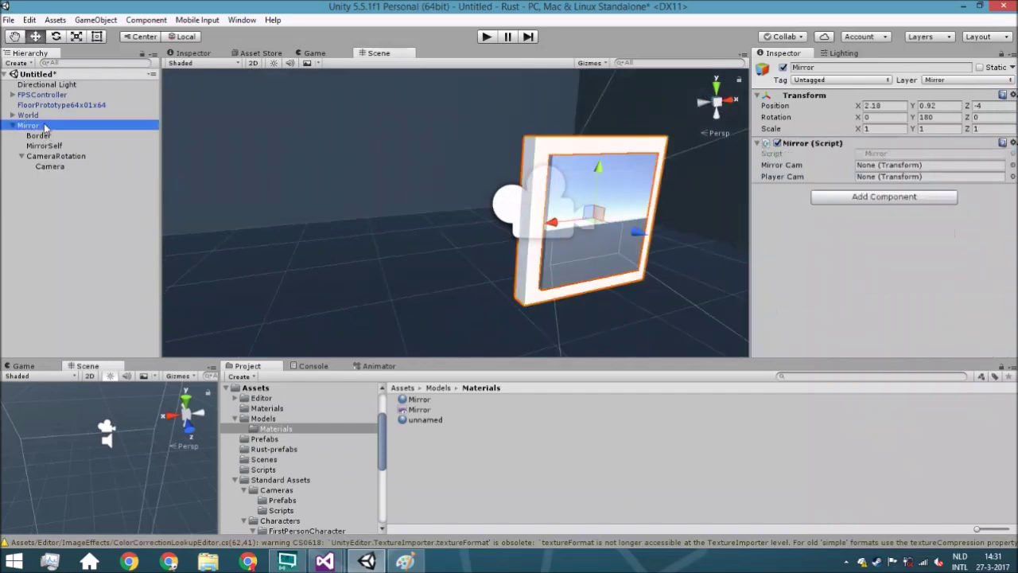
# - Drag CameraRotation into Mirror Cam and FPSController's FirstPersonCharacter into Player Cam
pyautogui.moveTo(46, 160); pyautogui.dragTo(885, 166)
pyautogui.click(12, 95)
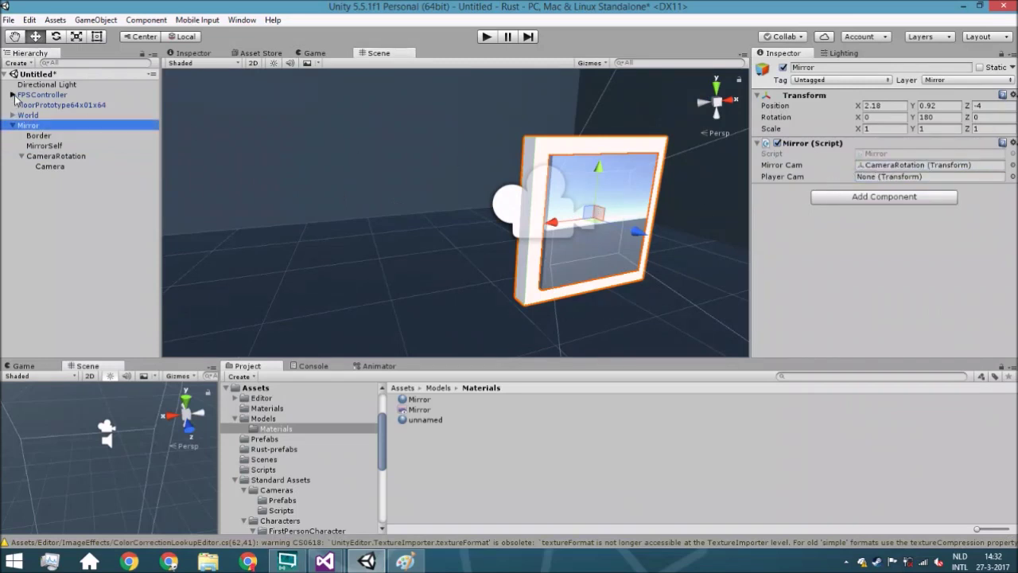
pyautogui.moveTo(43, 106); pyautogui.dragTo(882, 186)
pyautogui.keyDown('alt'); pyautogui.moveTo(673, 172); pyautogui.dragTo(517, 214); pyautogui.keyUp('alt')
pyautogui.click(62, 298)
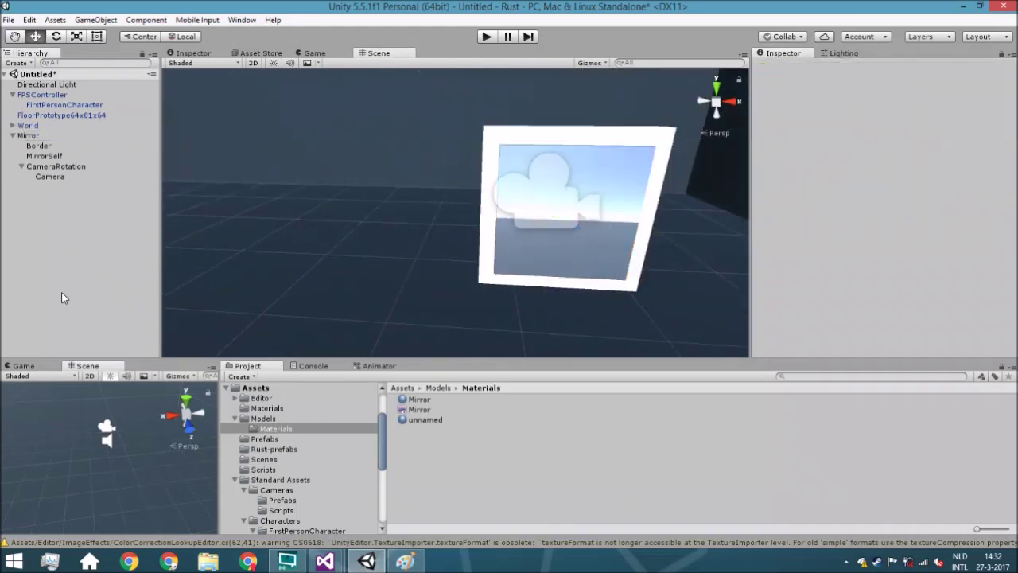
# - Enter play mode and walk the player toward and away from the mirror to test the reflection
pyautogui.click(486, 36)
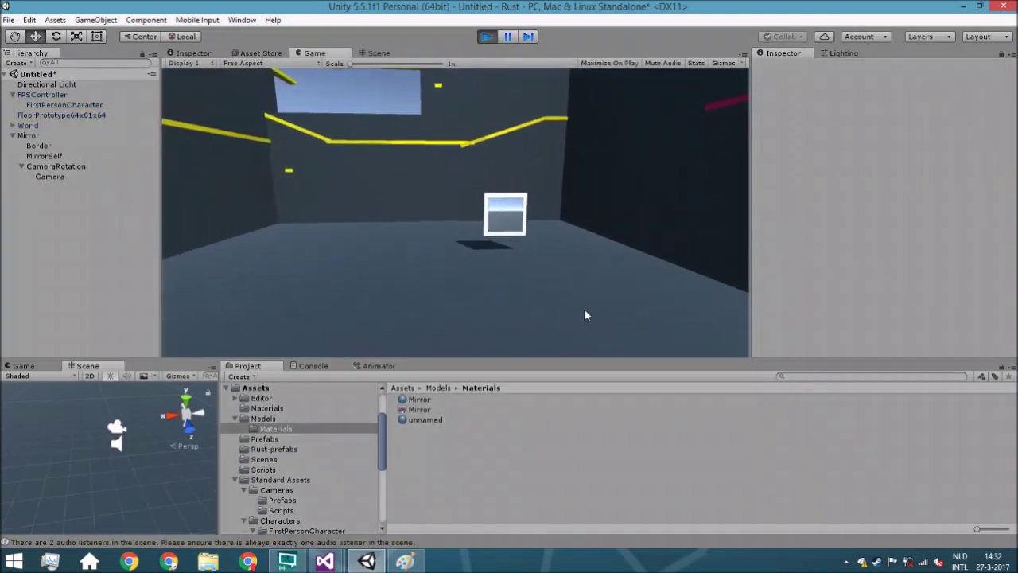
pyautogui.press('w')
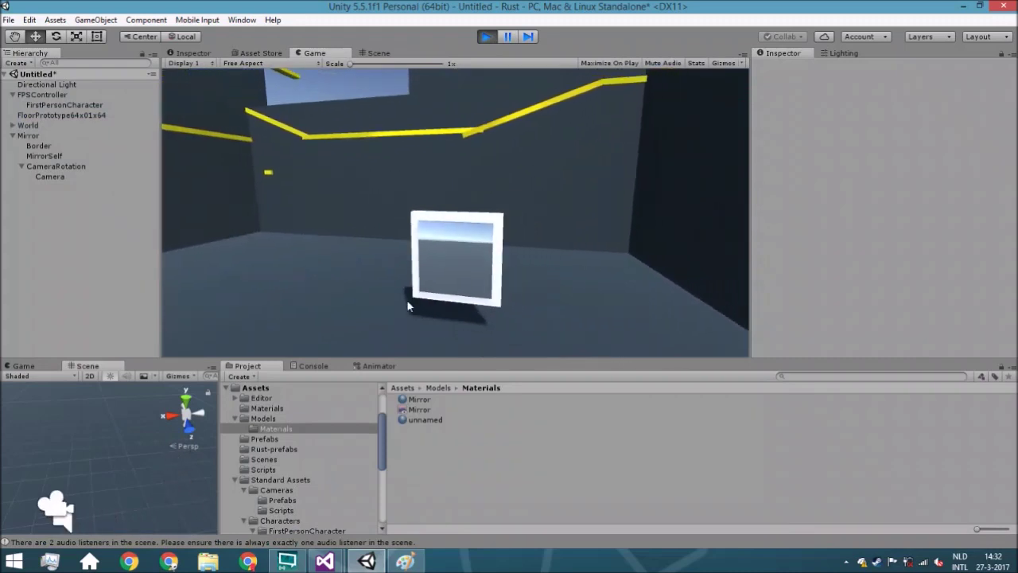
pyautogui.press('s')
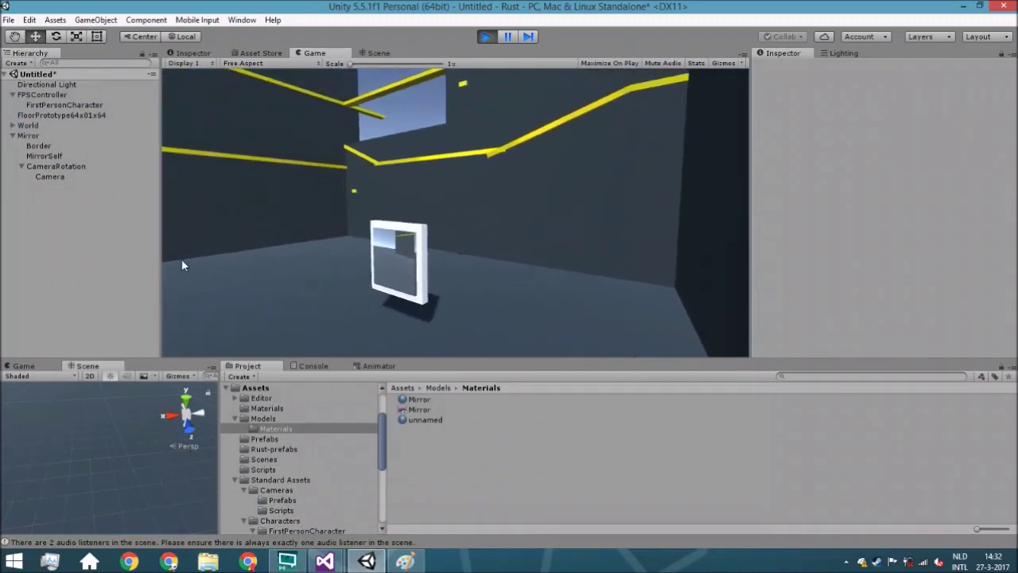
pyautogui.click(62, 176)
pyautogui.keyDown('alt'); pyautogui.moveTo(66, 426); pyautogui.dragTo(147, 390); pyautogui.keyUp('alt')
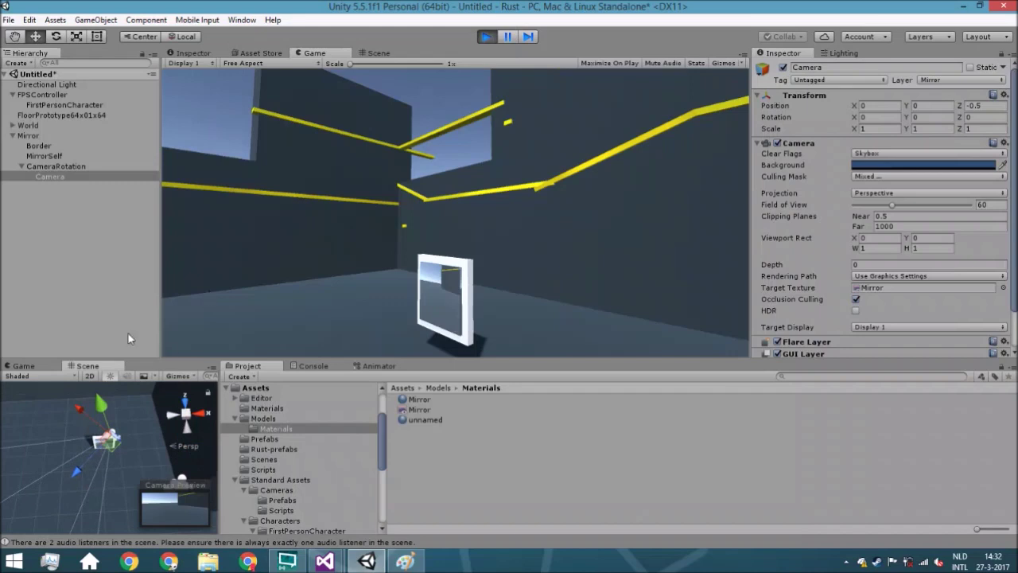
pyautogui.keyDown('alt'); pyautogui.moveTo(120, 466); pyautogui.dragTo(112, 457); pyautogui.keyUp('alt')
pyautogui.press('w')
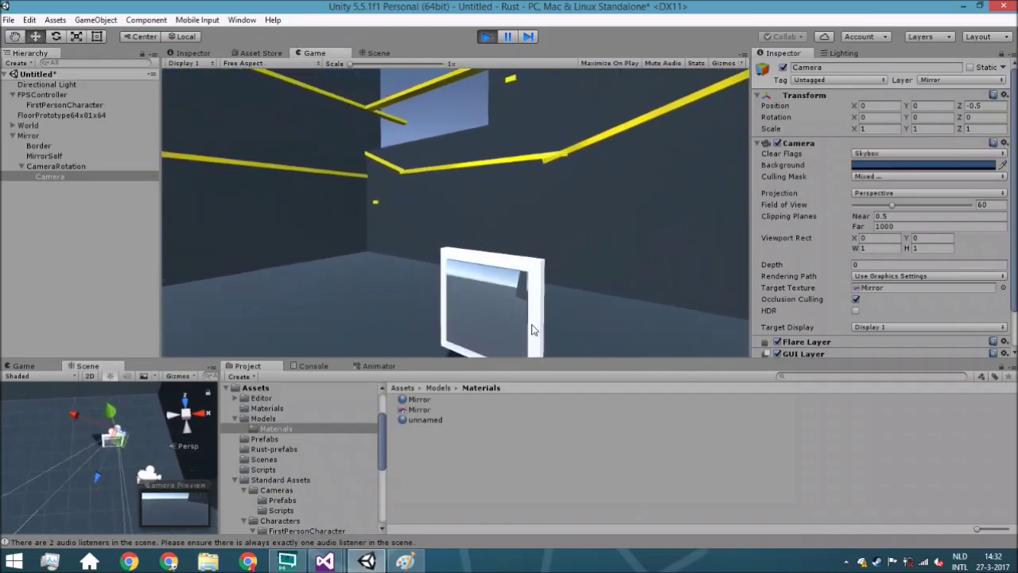
pyautogui.press('s')
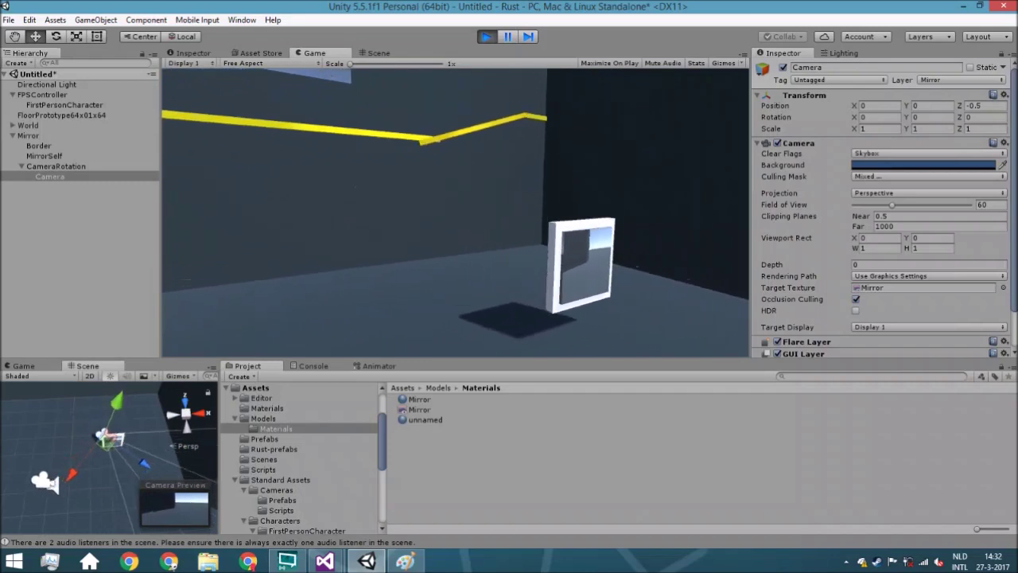
pyautogui.press('s')
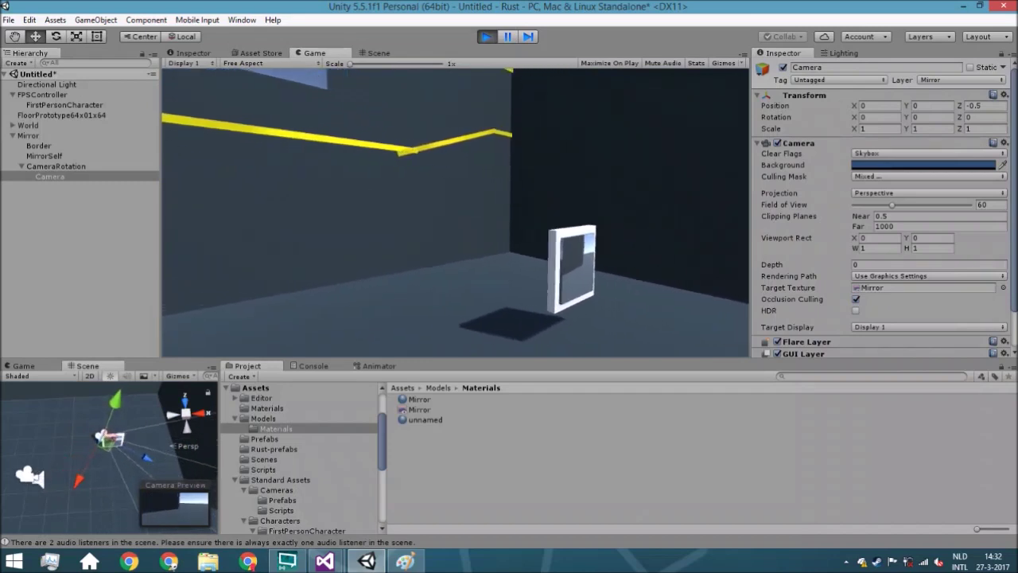
pyautogui.press('w')
pyautogui.press('s')
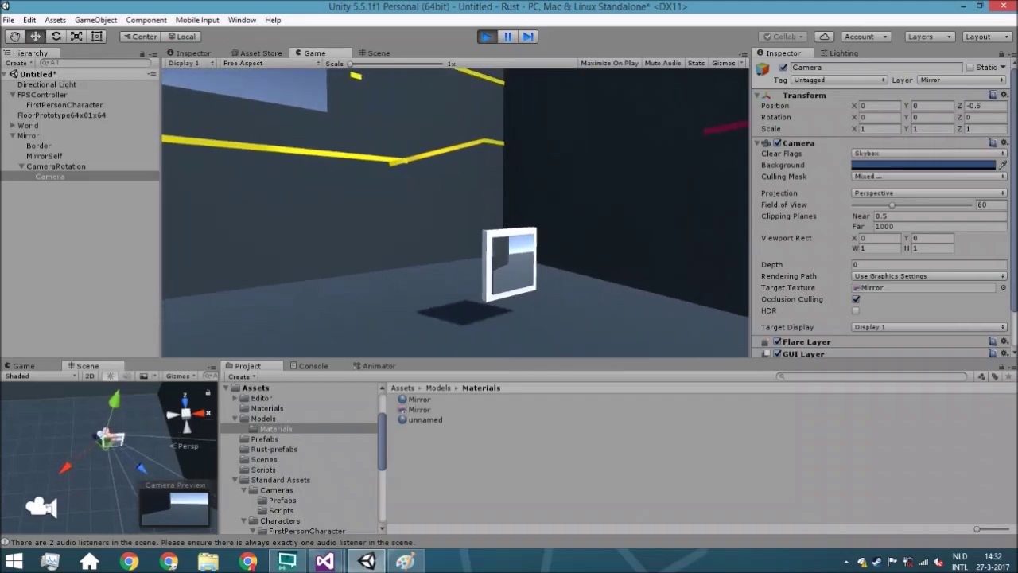
# - Compare with the Paint diagram, then orbit the Scene view round to face the mirror
pyautogui.hotkey('alt', 'Tab')
pyautogui.hotkey('alt', 'Tab')
pyautogui.click(390, 53)
pyautogui.keyDown('alt'); pyautogui.moveTo(645, 239); pyautogui.dragTo(528, 190); pyautogui.keyUp('alt')
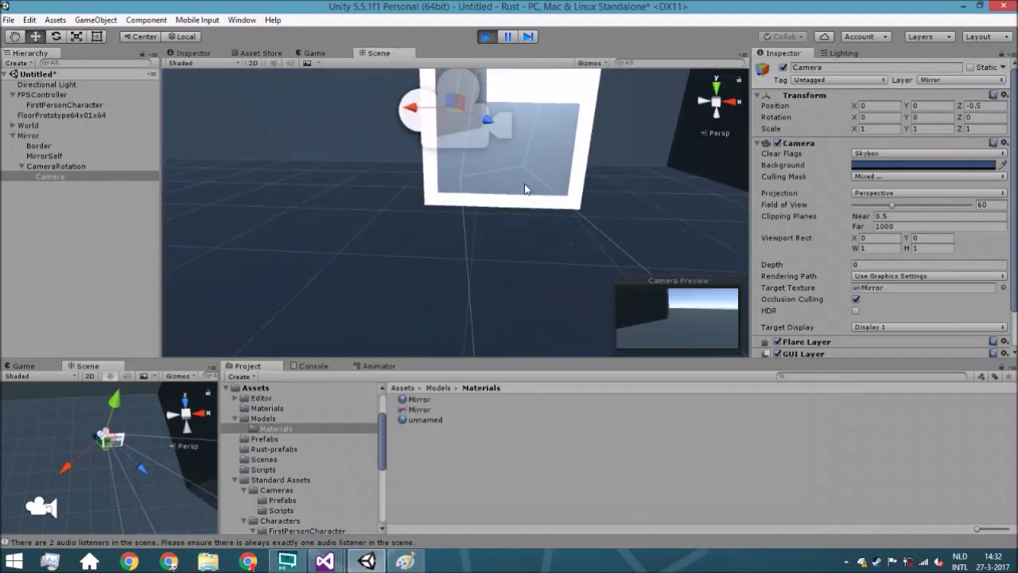
pyautogui.click(90, 284)
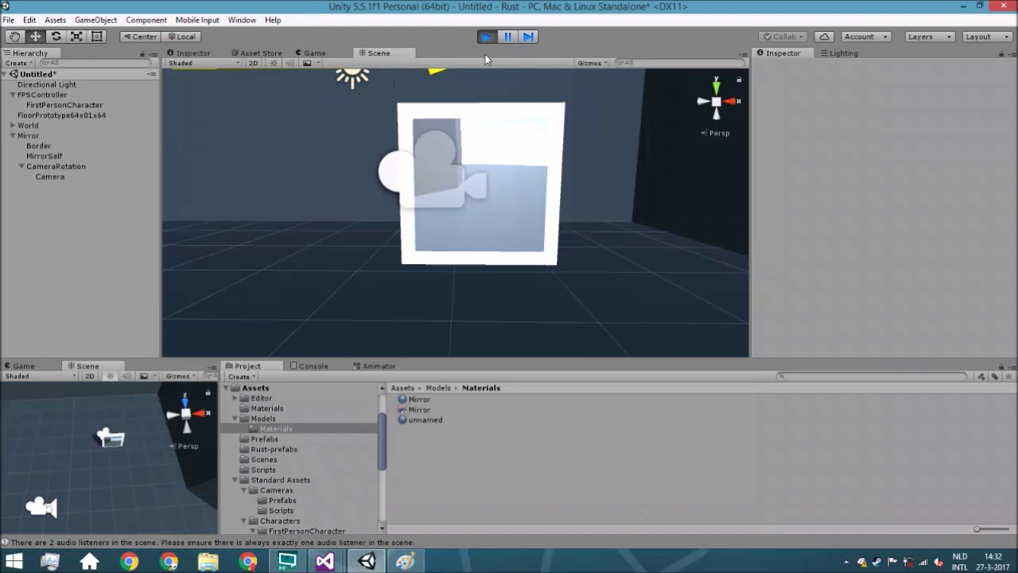
# - Make MirrorSelf's X scale -0.8075736, reapplying the minus after stopping play mode
pyautogui.click(57, 156)
pyautogui.click(884, 128)
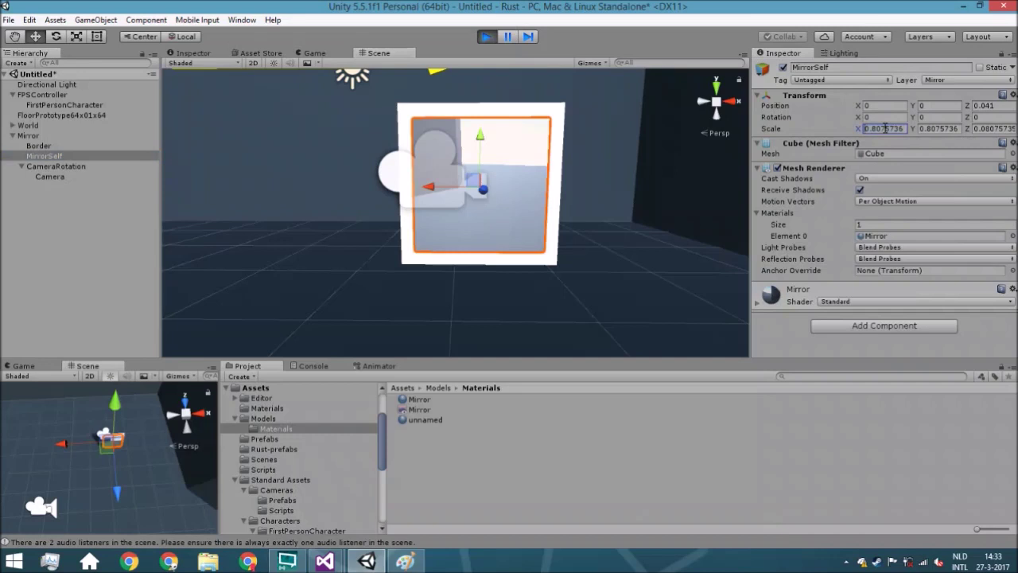
pyautogui.press('Home')
pyautogui.write('-')
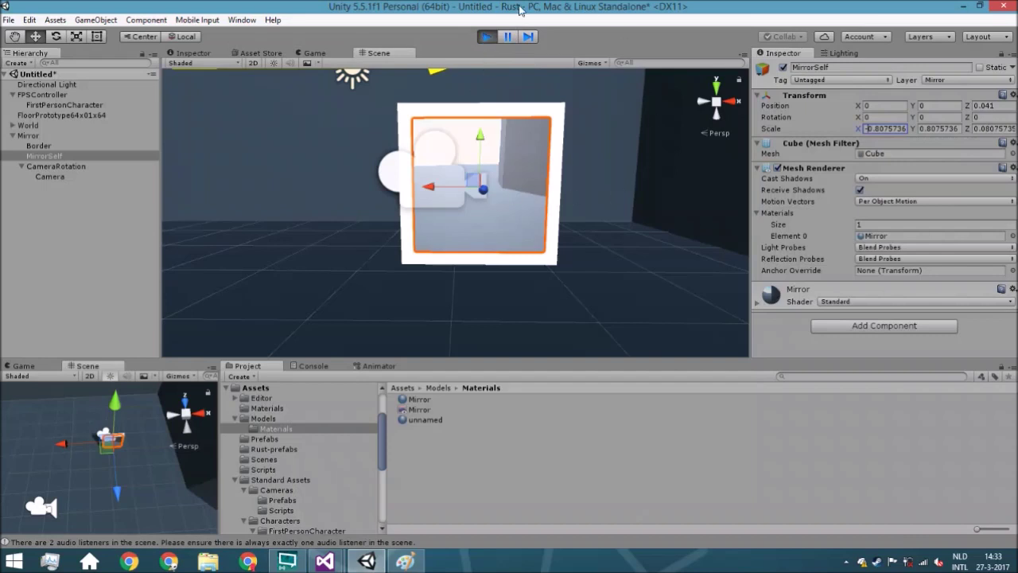
pyautogui.click(486, 38)
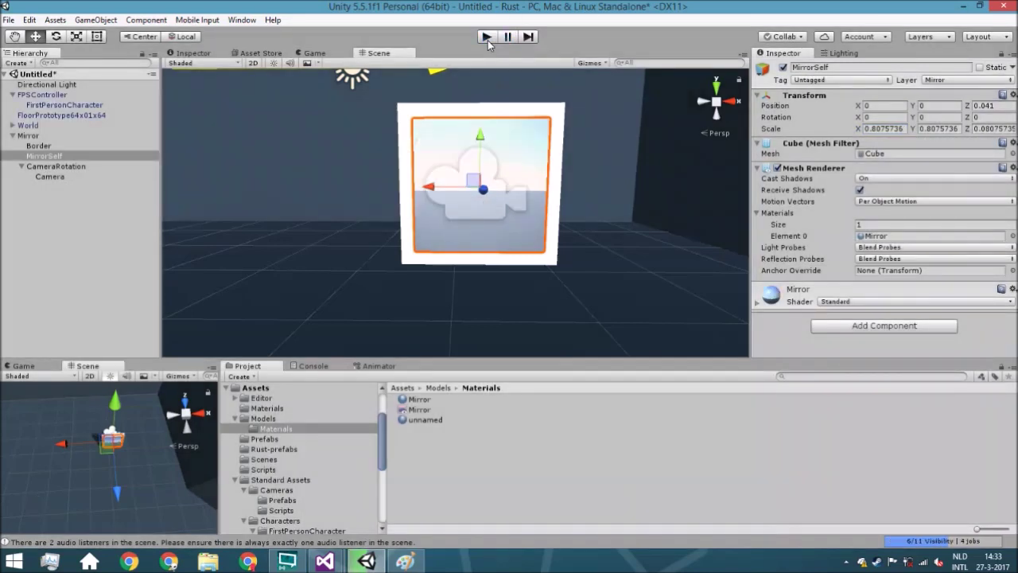
pyautogui.click(878, 129)
pyautogui.write('-')
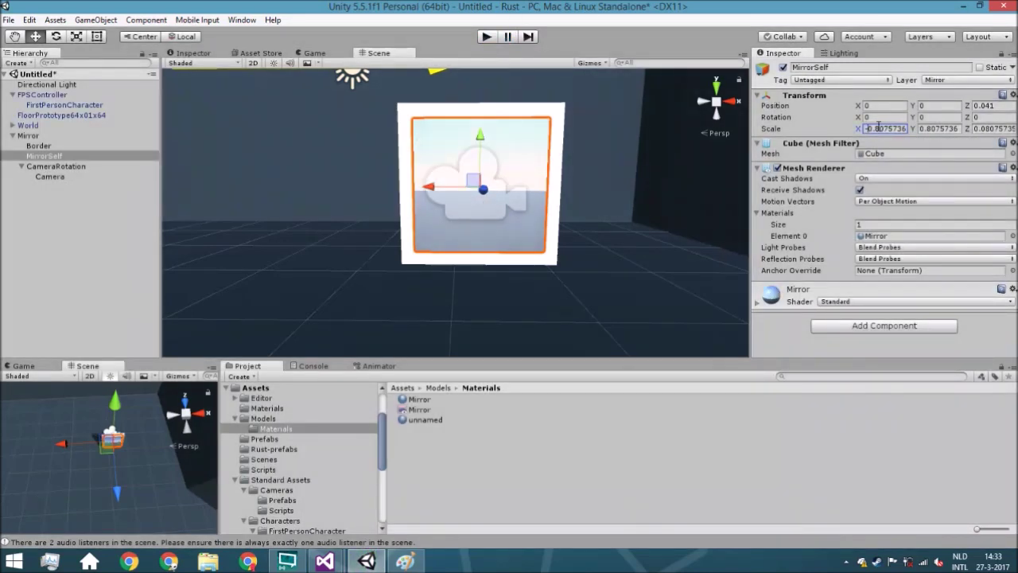
pyautogui.moveTo(568, 284); pyautogui.dragTo(546, 262, button='right')
# - Frame the Mirror and rotate it to a Y rotation of 110.779
pyautogui.click(29, 135)
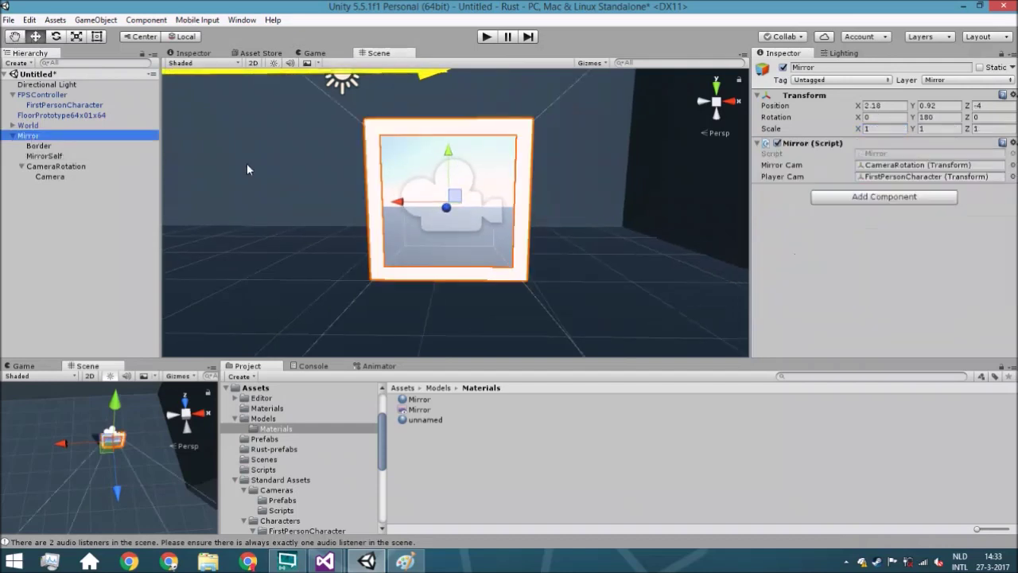
pyautogui.press('f')
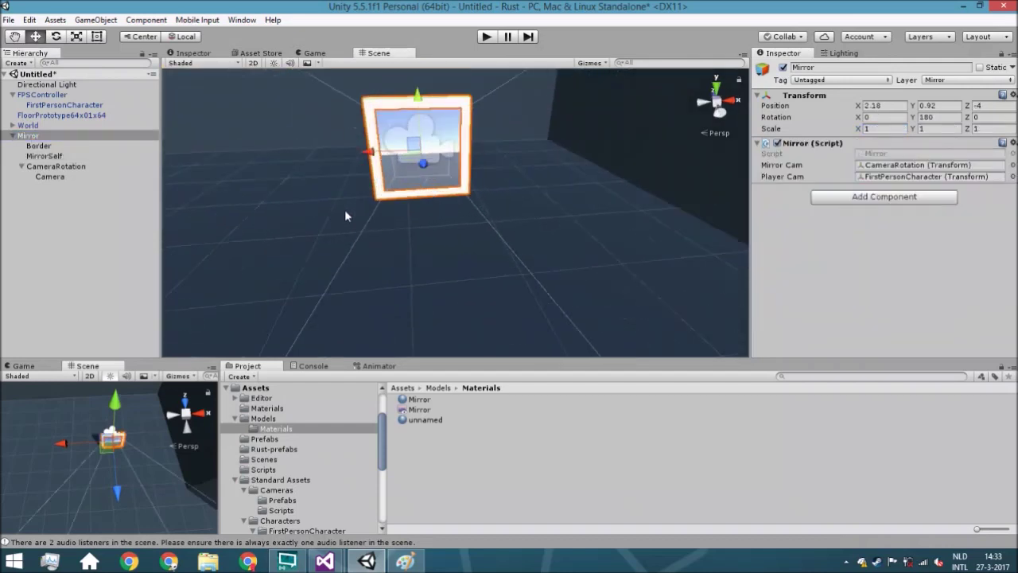
pyautogui.click(56, 37)
pyautogui.moveTo(396, 166); pyautogui.dragTo(477, 183)
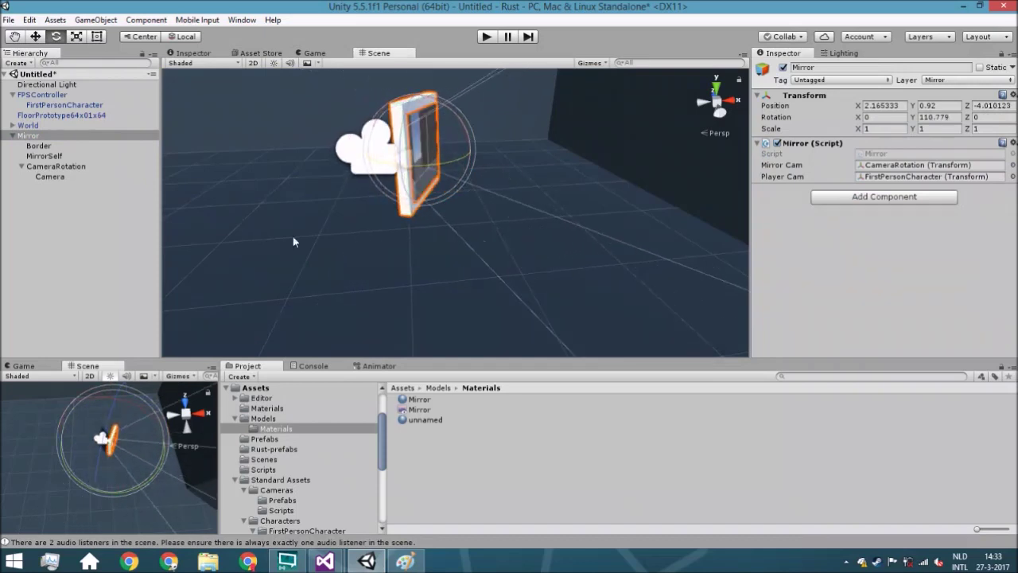
pyautogui.click(206, 265)
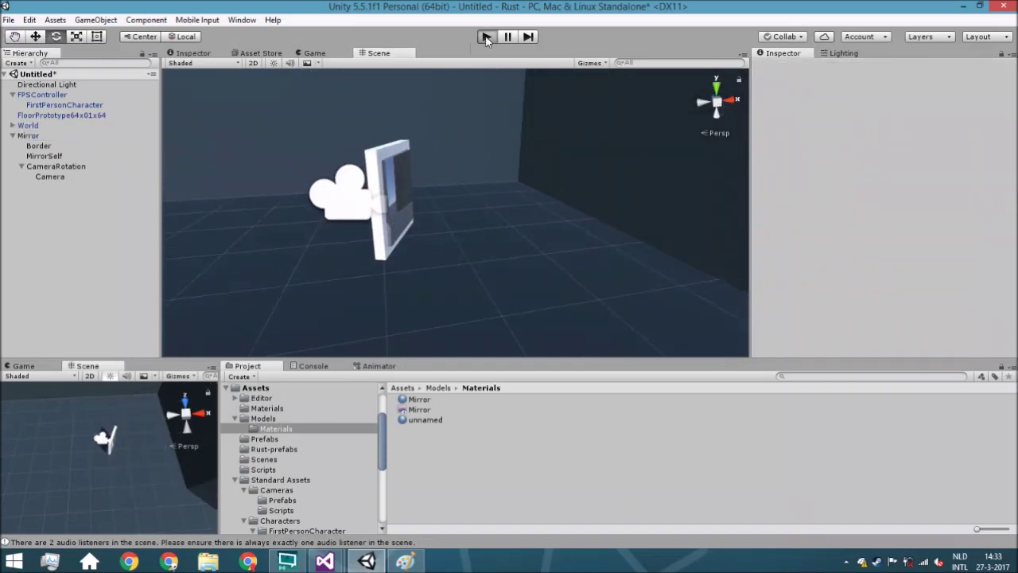
pyautogui.click(486, 37)
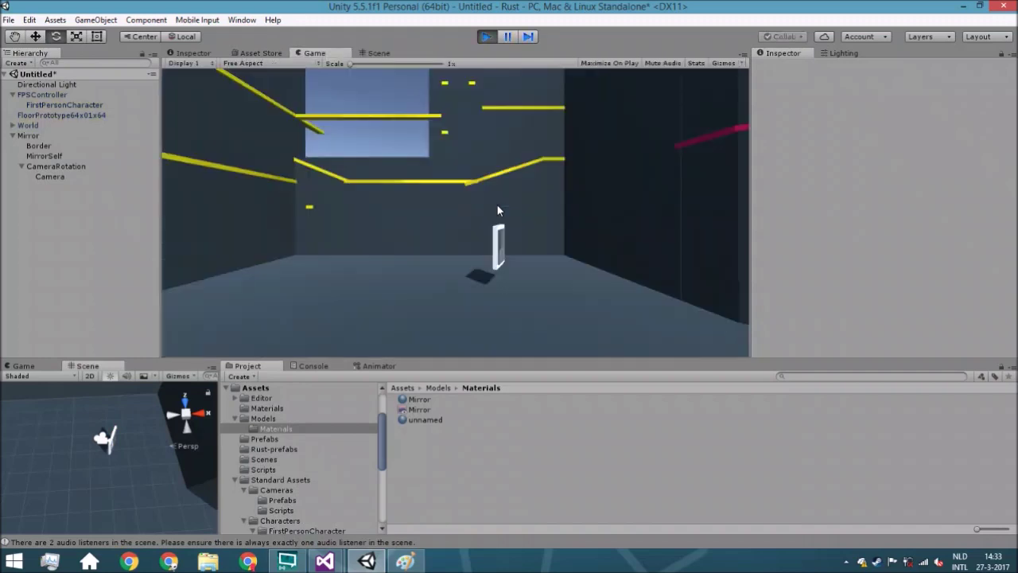
pyautogui.press('w')
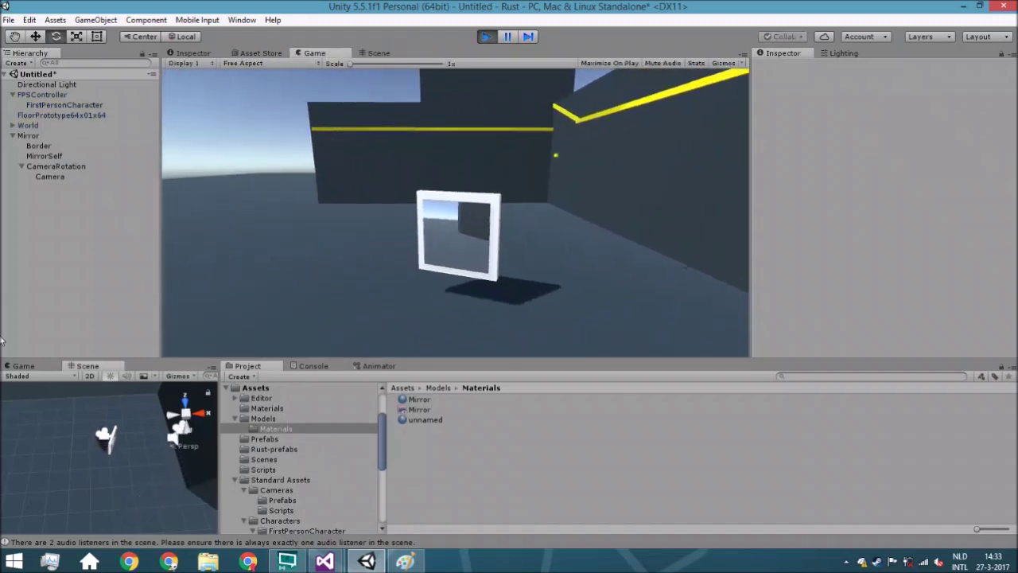
pyautogui.press('s')
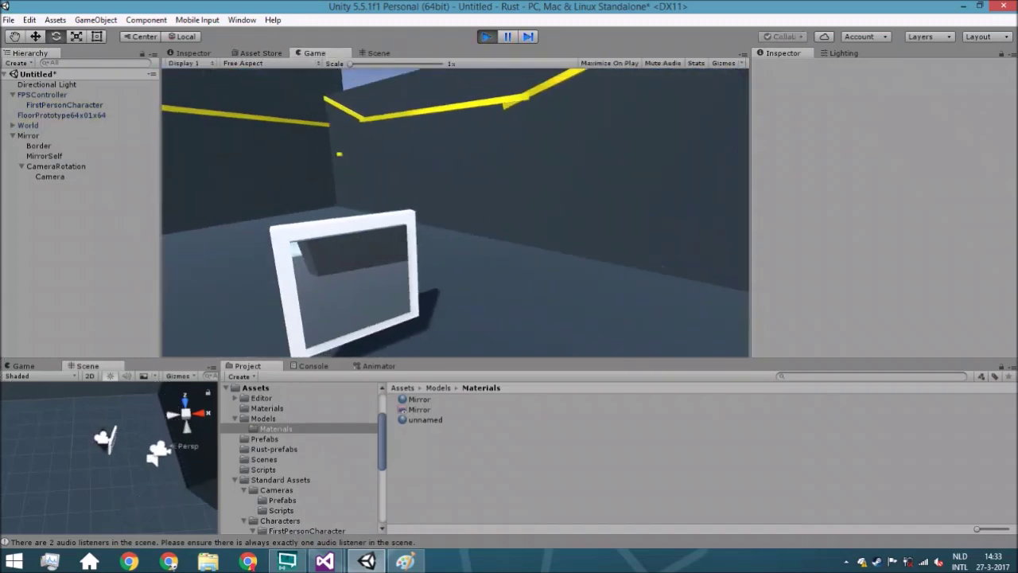
pyautogui.press('w')
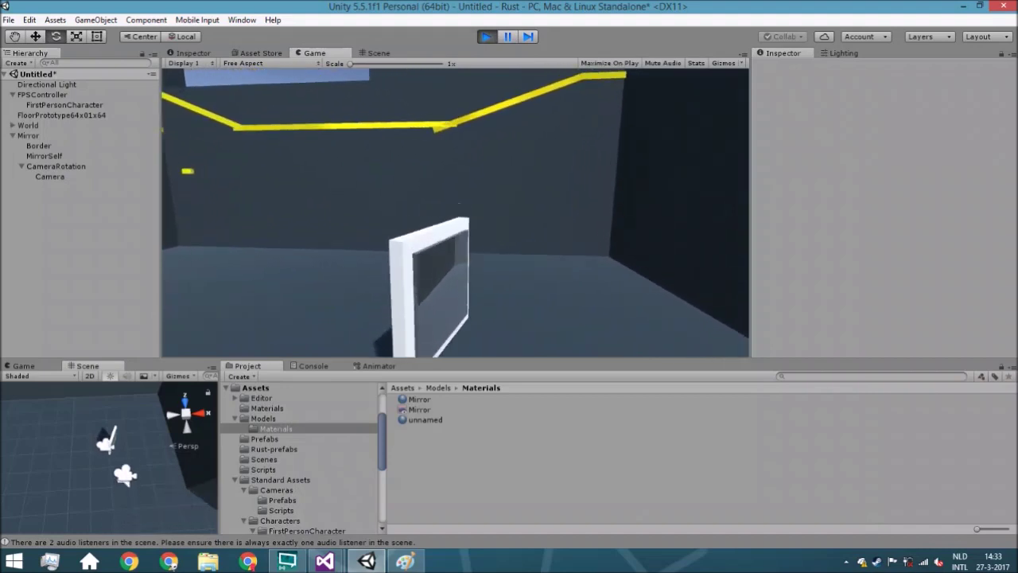
pyautogui.press('s')
pyautogui.press('Escape')
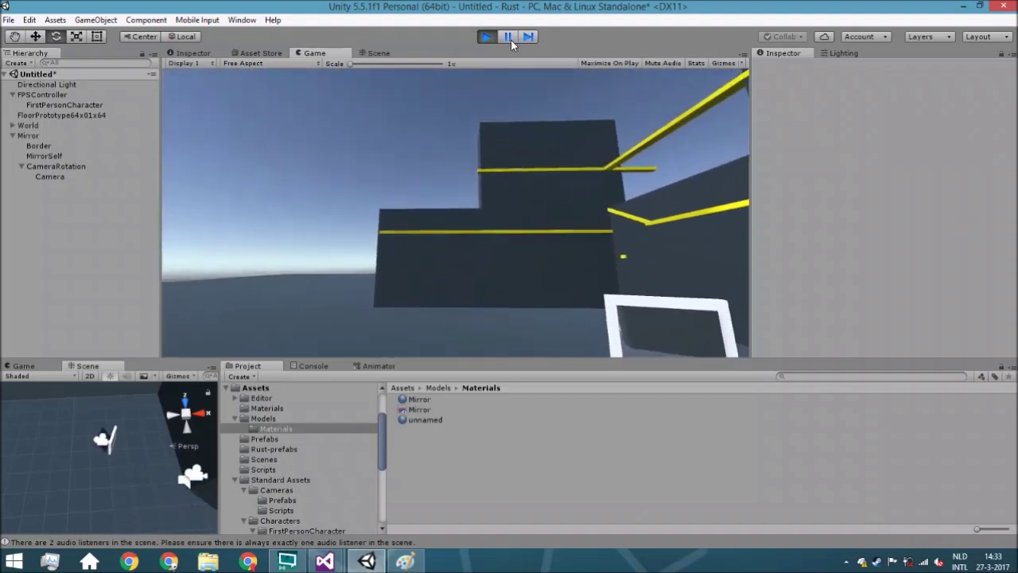
pyautogui.click(487, 37)
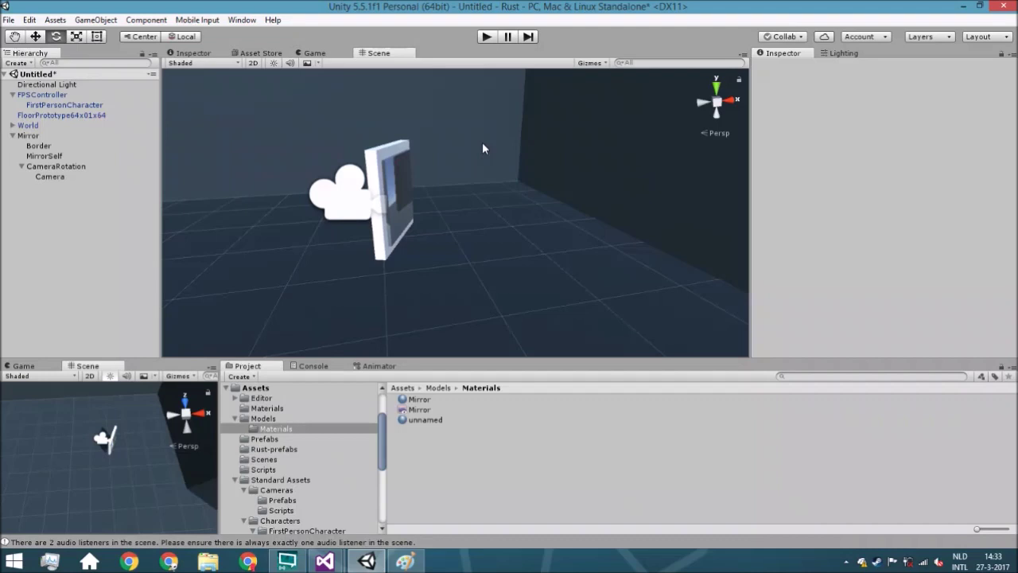
# - Select the mirror's Camera, then view FirstPersonCharacter's camera settings in the Inspector
pyautogui.click(50, 176)
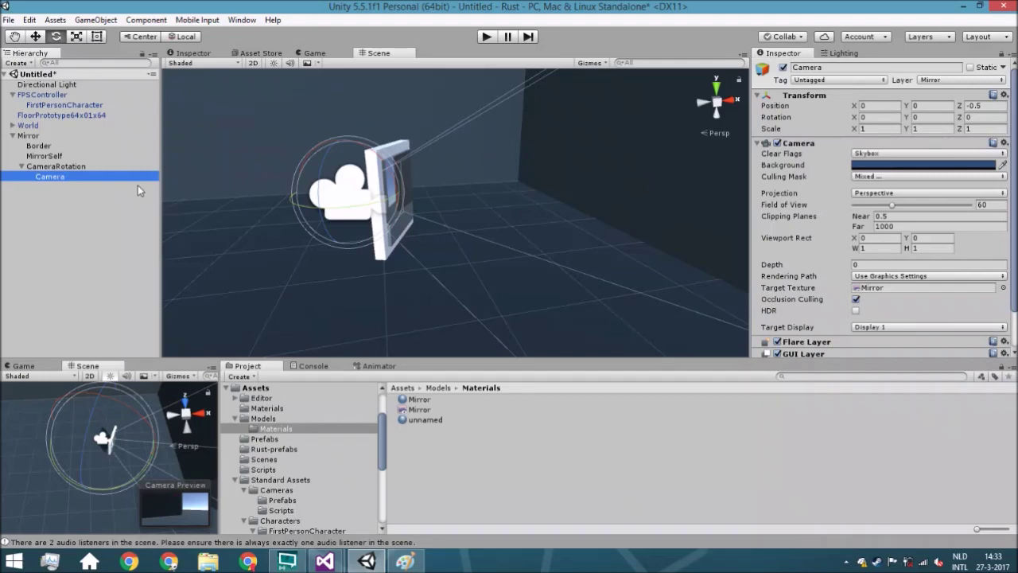
pyautogui.click(75, 107)
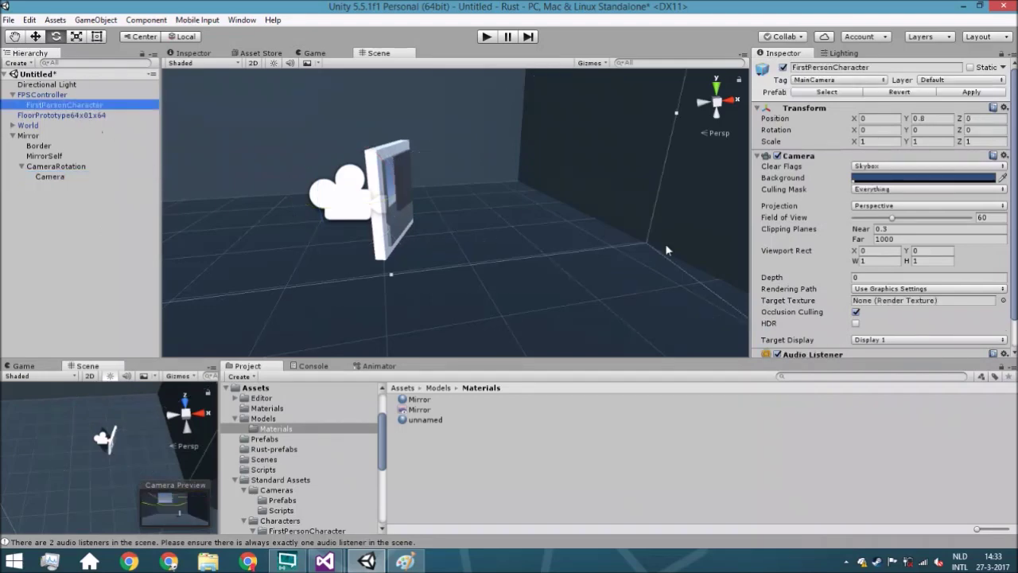
pyautogui.scroll(-2, 878, 255)
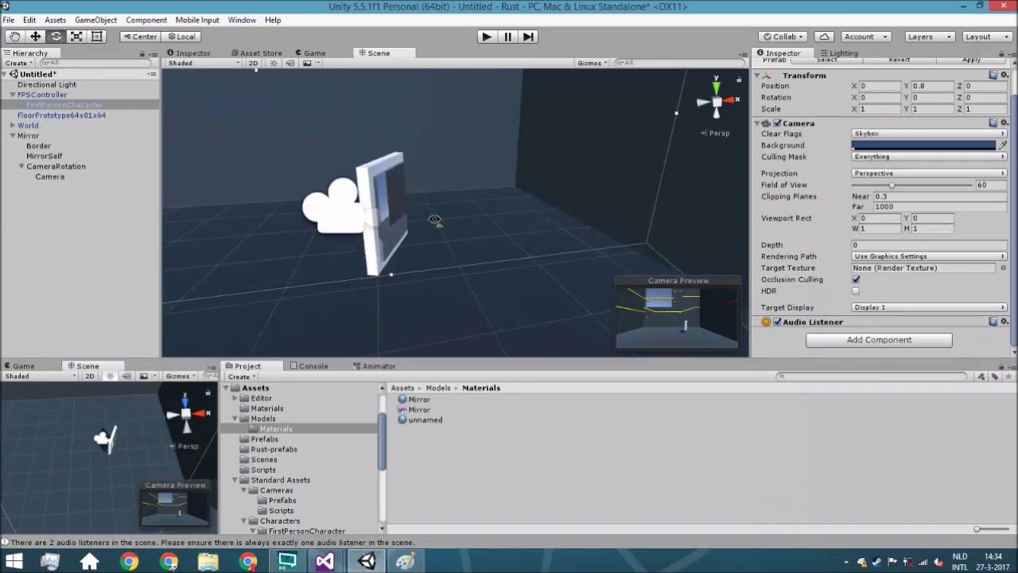
# - Orbit the Scene view around the mirror, then select the Mirror render texture to show its 256 × 256 ARGB32 settings
pyautogui.keyDown('alt'); pyautogui.moveTo(434, 220); pyautogui.dragTo(386, 249); pyautogui.keyUp('alt')
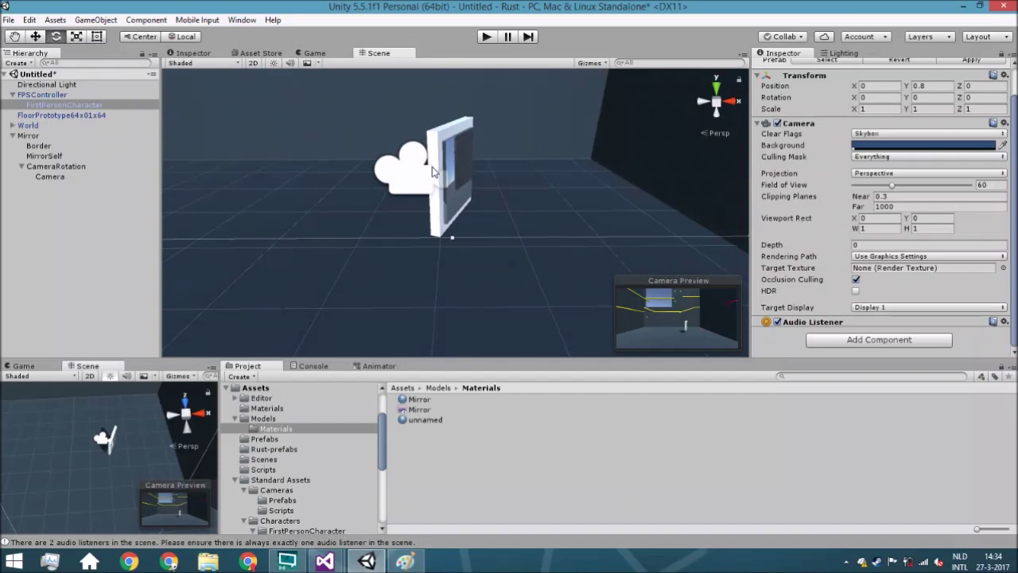
pyautogui.keyDown('alt'); pyautogui.moveTo(432, 170); pyautogui.dragTo(436, 171); pyautogui.keyUp('alt')
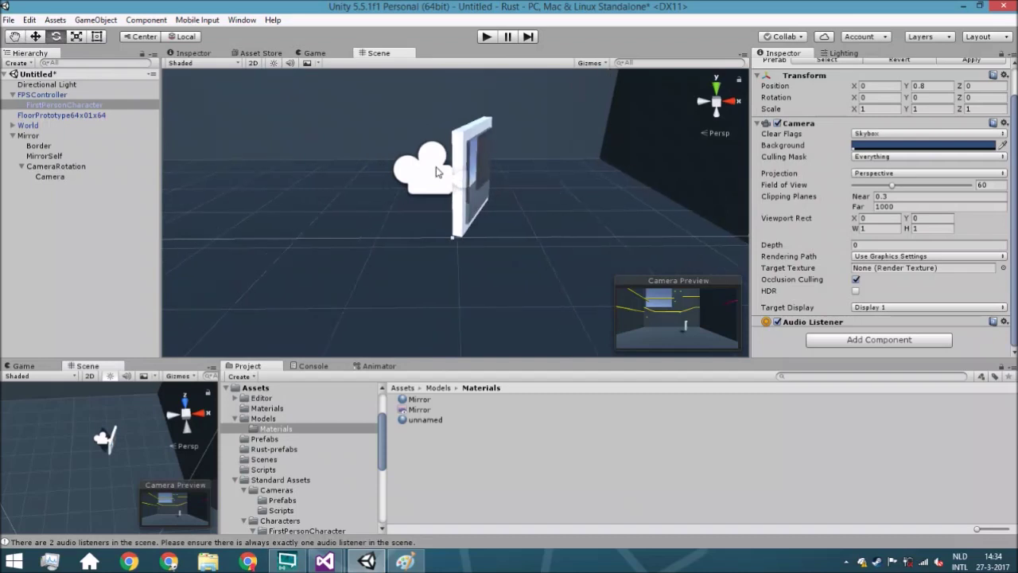
pyautogui.scroll(-3, 446, 193)
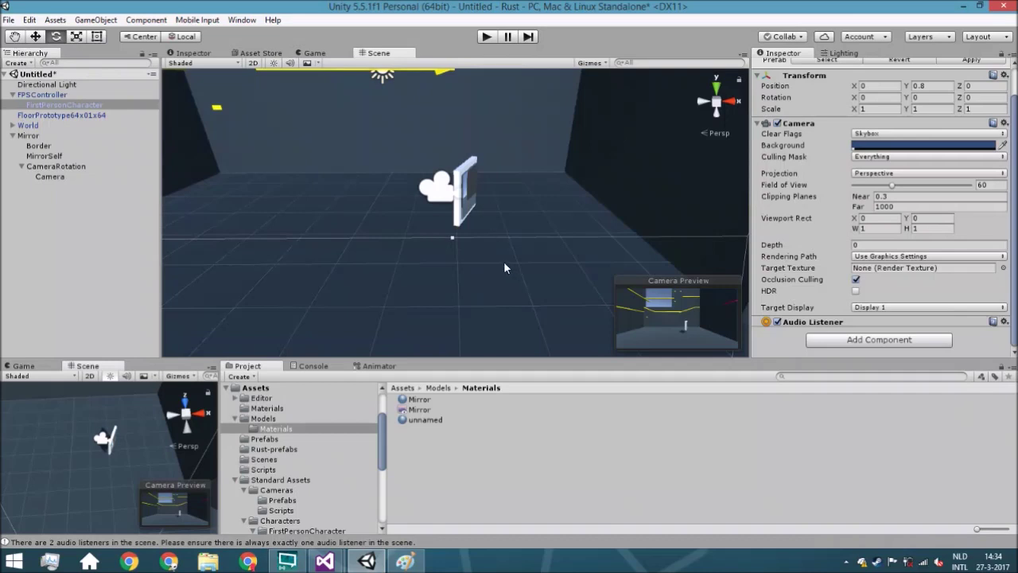
pyautogui.keyDown('alt'); pyautogui.moveTo(502, 262); pyautogui.dragTo(581, 237); pyautogui.keyUp('alt')
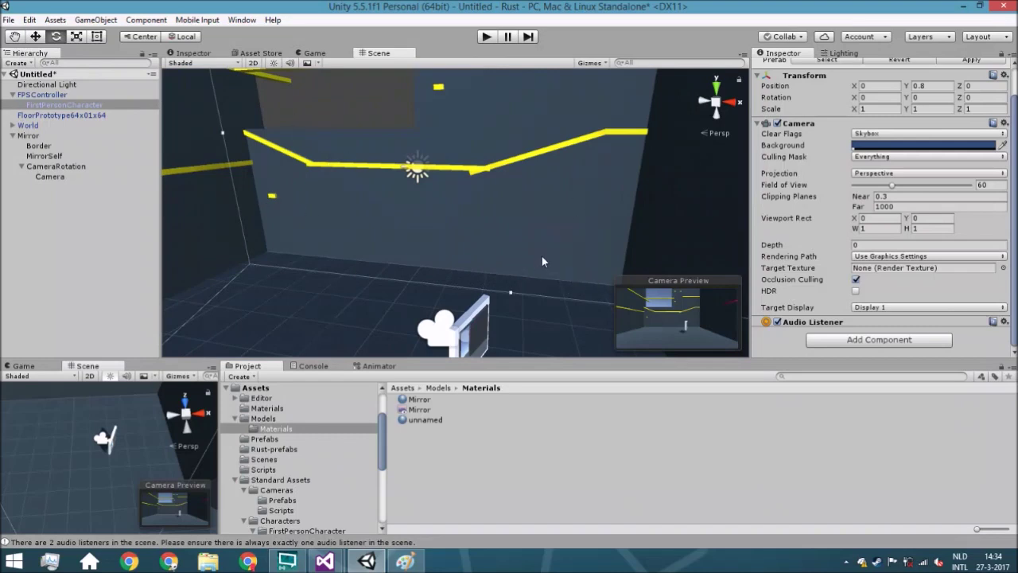
pyautogui.keyDown('alt'); pyautogui.moveTo(542, 261); pyautogui.dragTo(526, 246); pyautogui.keyUp('alt')
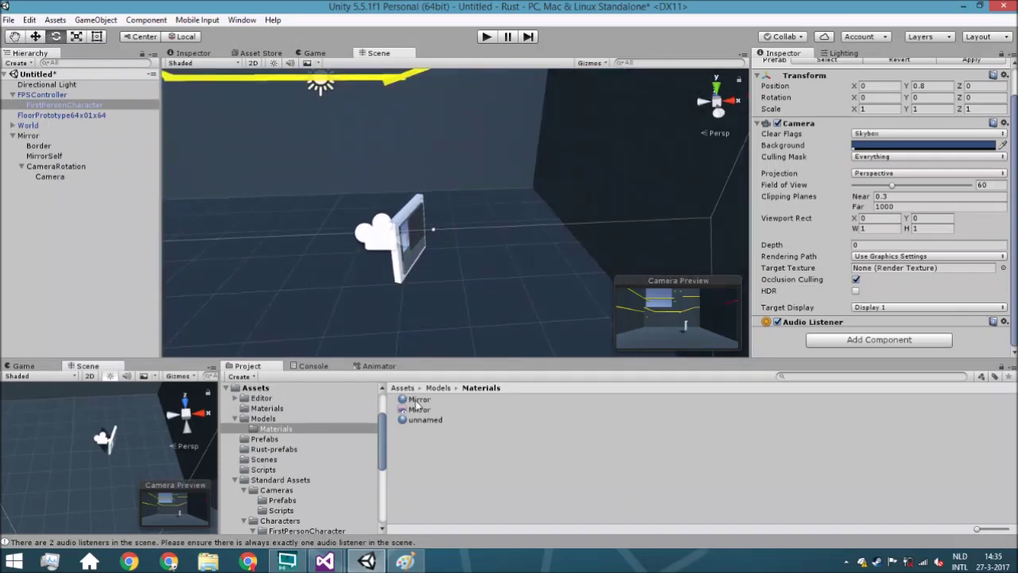
pyautogui.keyDown('alt'); pyautogui.moveTo(448, 317); pyautogui.dragTo(469, 191); pyautogui.keyUp('alt')
pyautogui.click(100, 248)
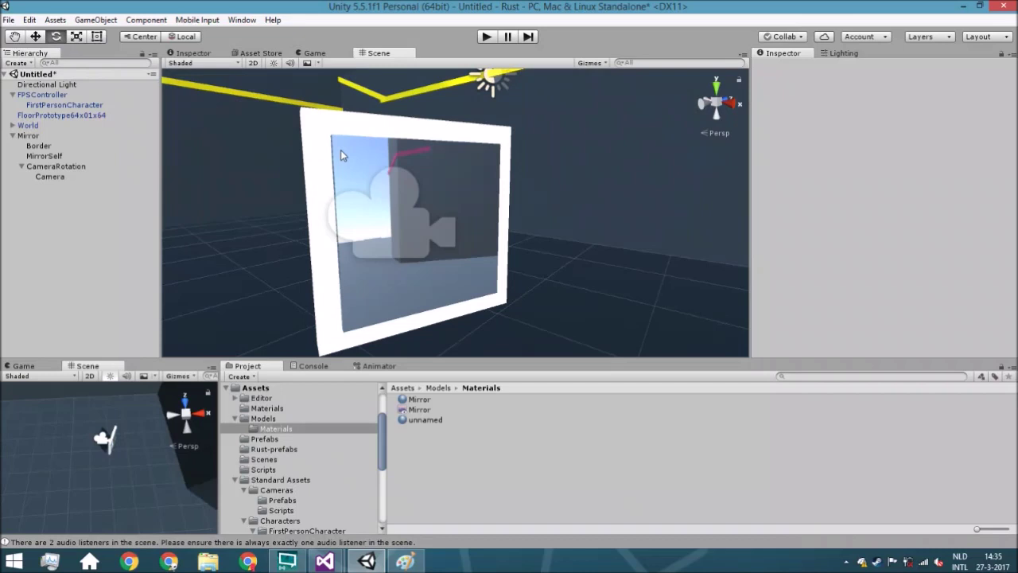
pyautogui.keyDown('alt'); pyautogui.moveTo(340, 150); pyautogui.dragTo(439, 193); pyautogui.keyUp('alt')
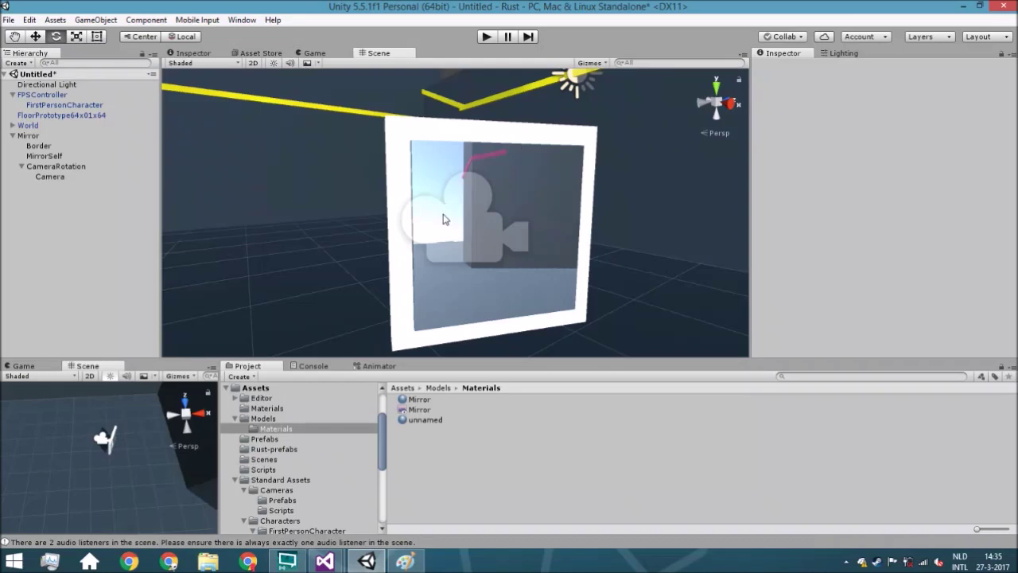
pyautogui.click(452, 407)
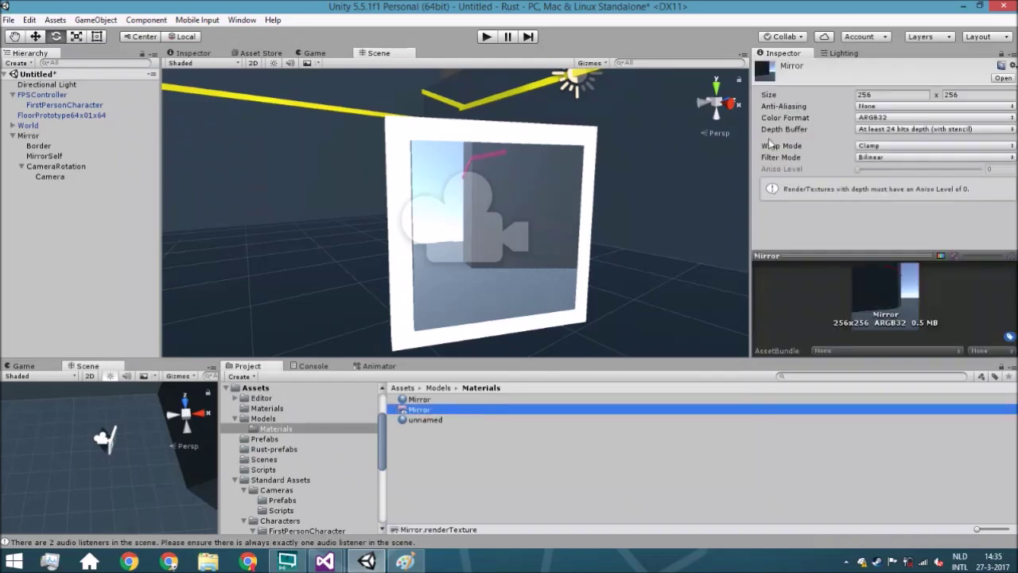